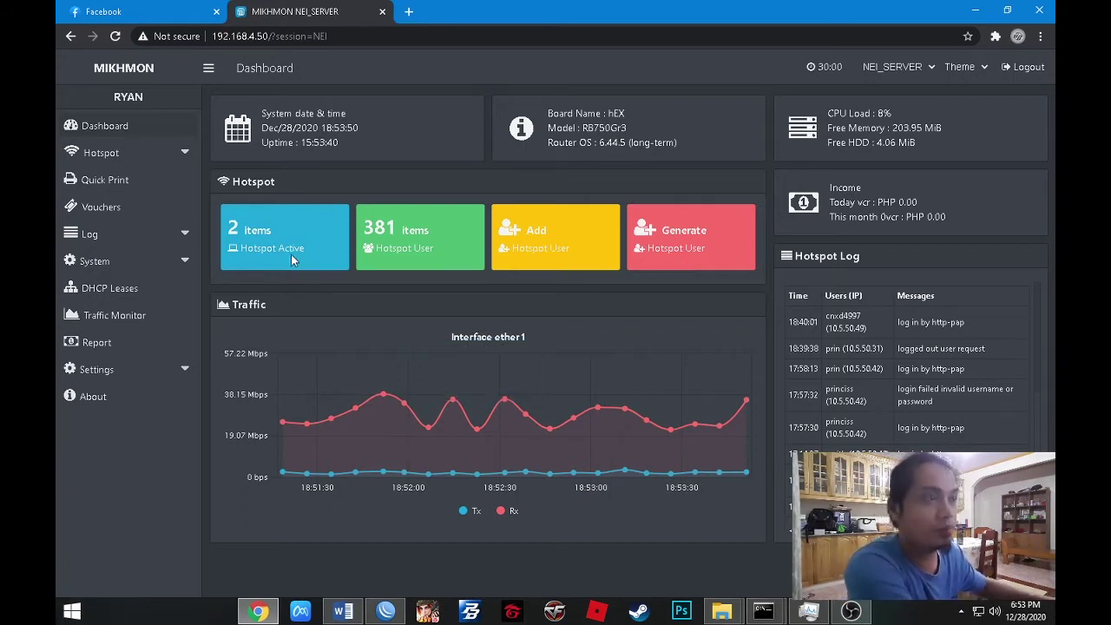
Open the Generate form and set the voucher quantity to 360.
left_click(677, 236)
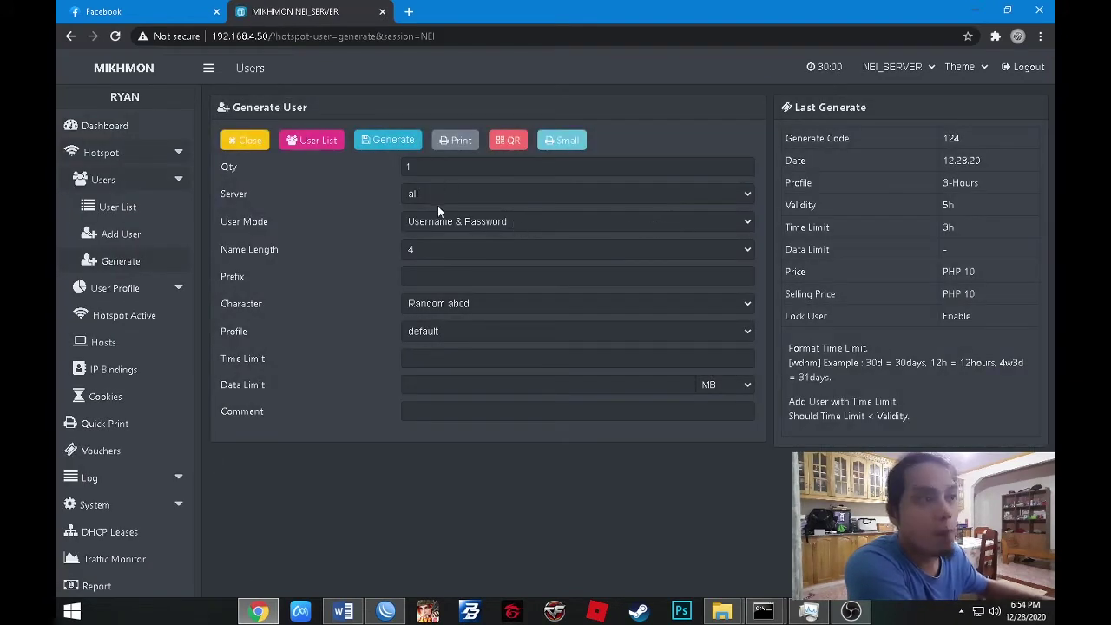
left_click_drag(435, 170, 369, 167)
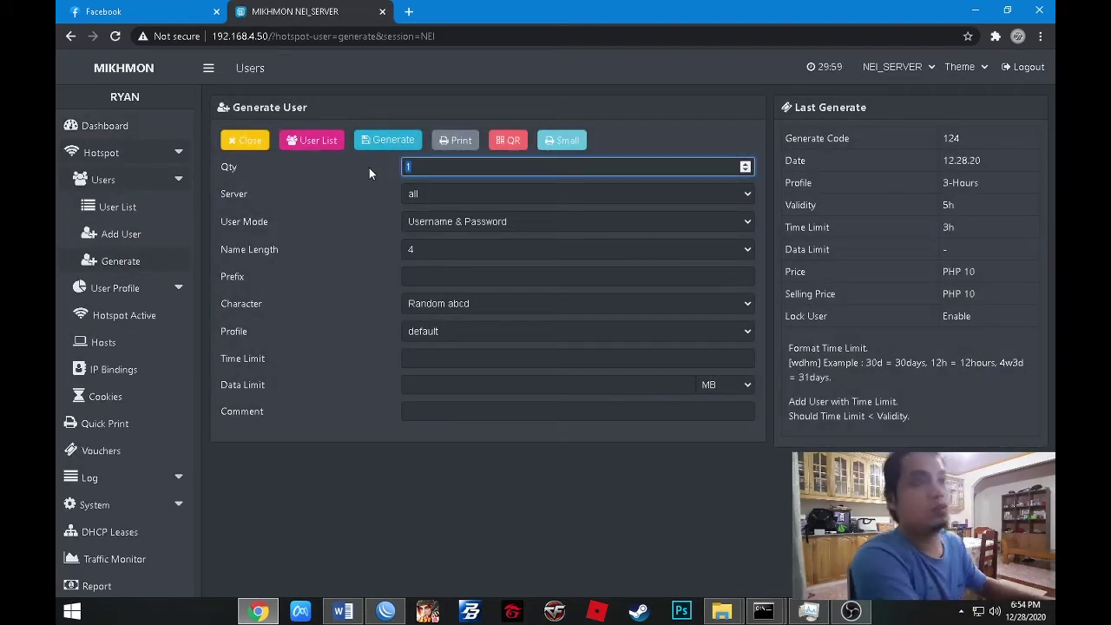
type("360")
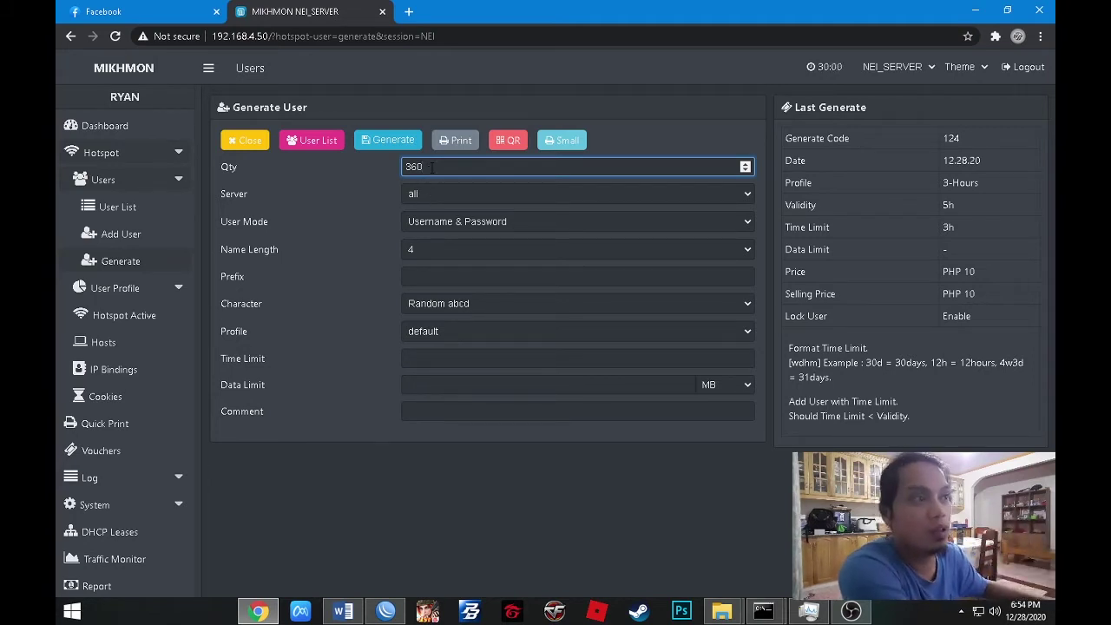
Choose server Nei_Hotspot, user mode Username = Password, and name length 6.
left_click(435, 195)
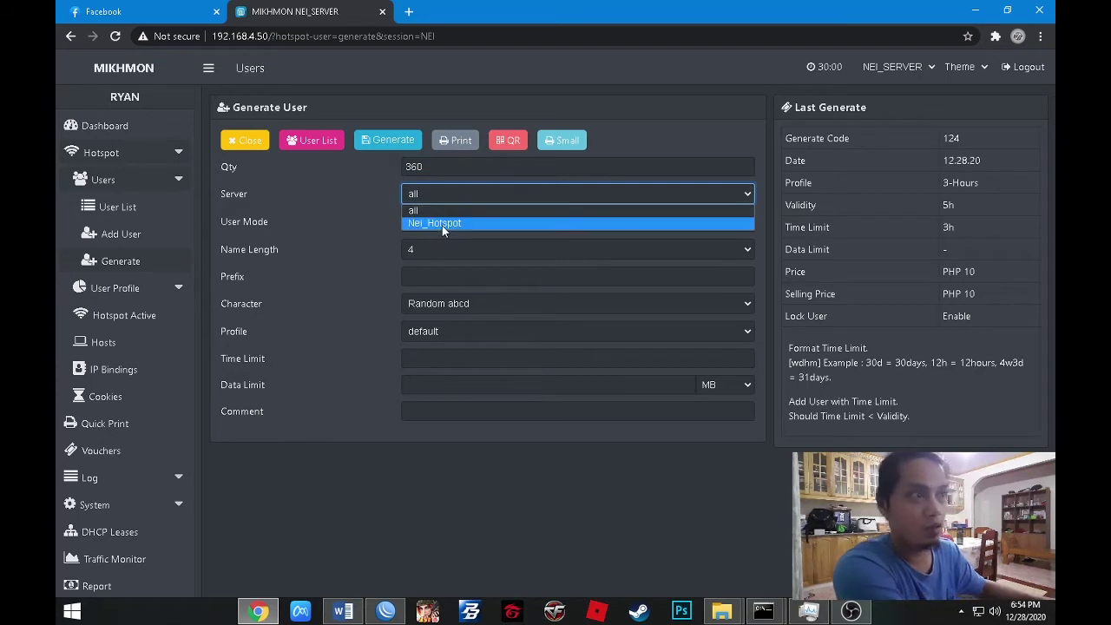
left_click(438, 223)
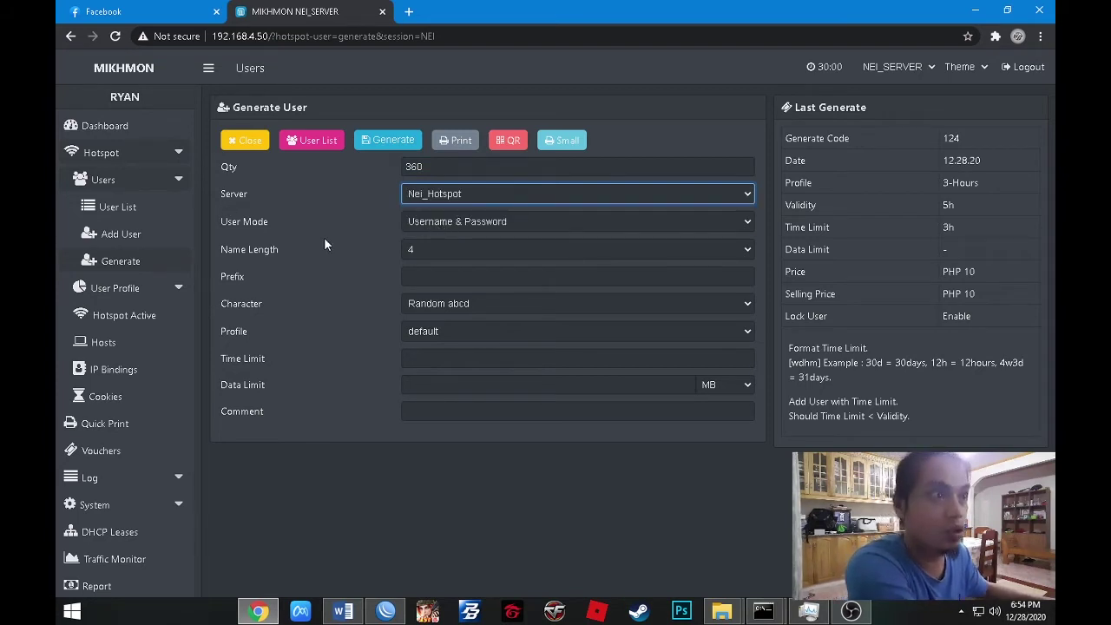
left_click(437, 224)
left_click(436, 251)
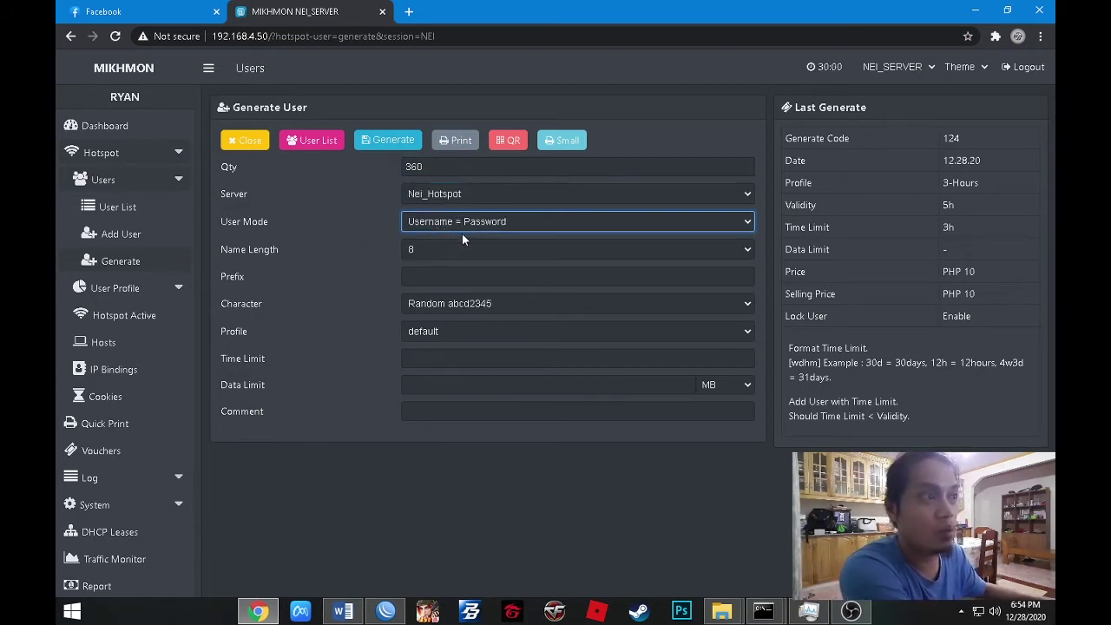
left_click(475, 225)
left_click(478, 251)
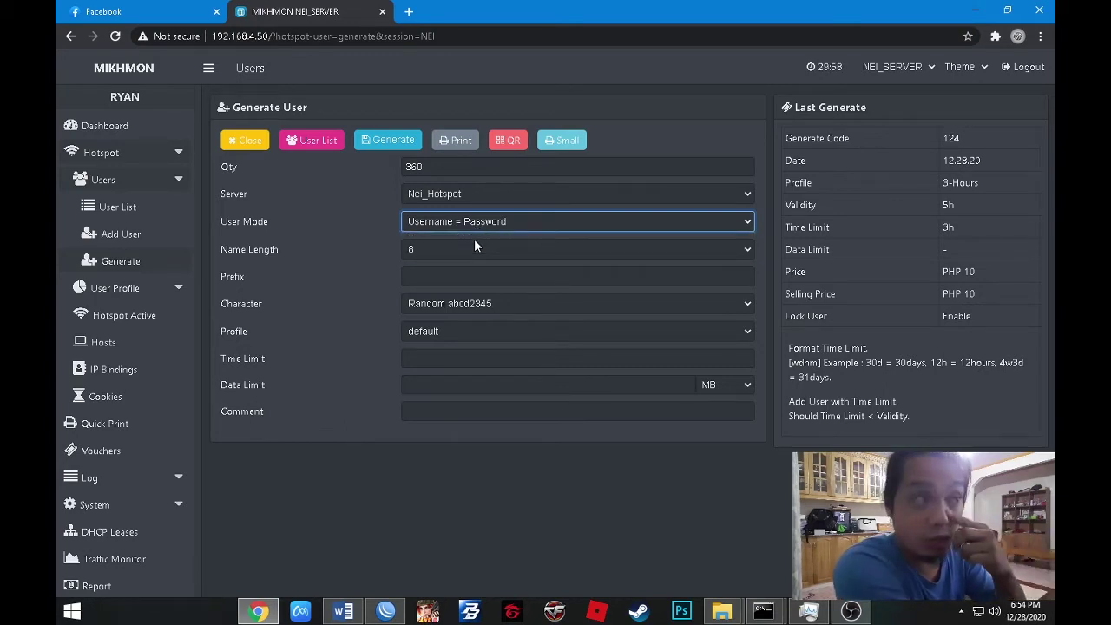
left_click(426, 254)
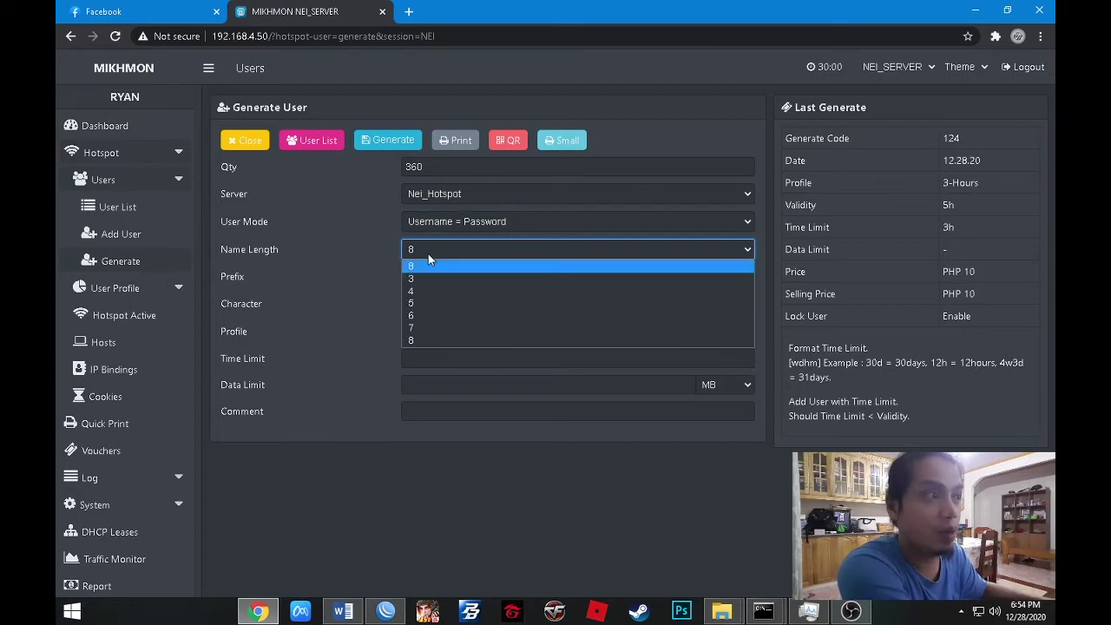
left_click(428, 253)
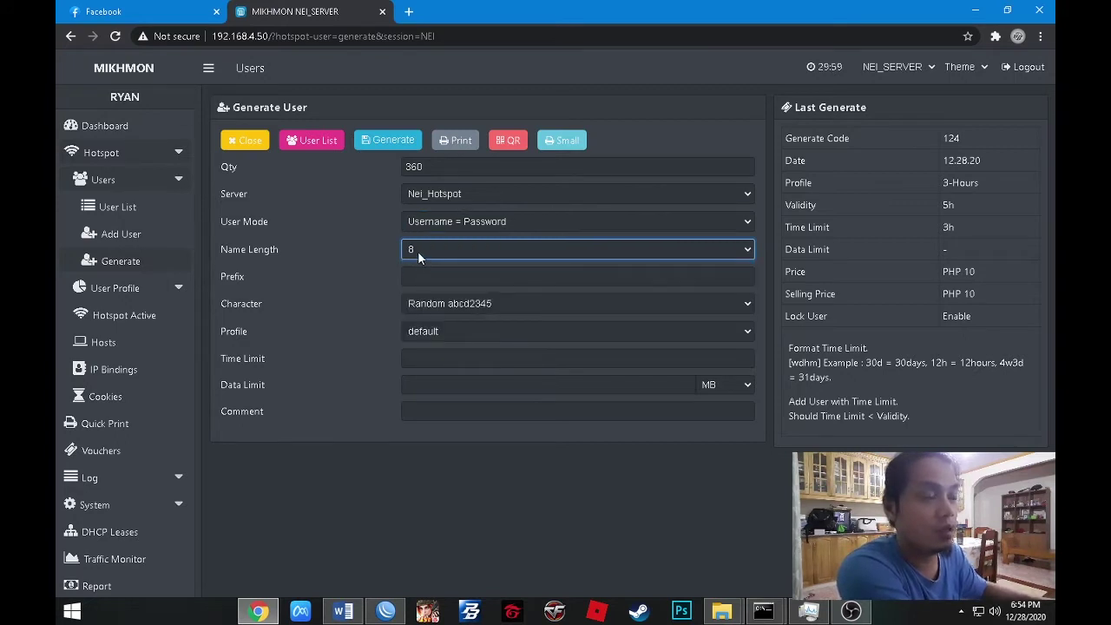
left_click(417, 251)
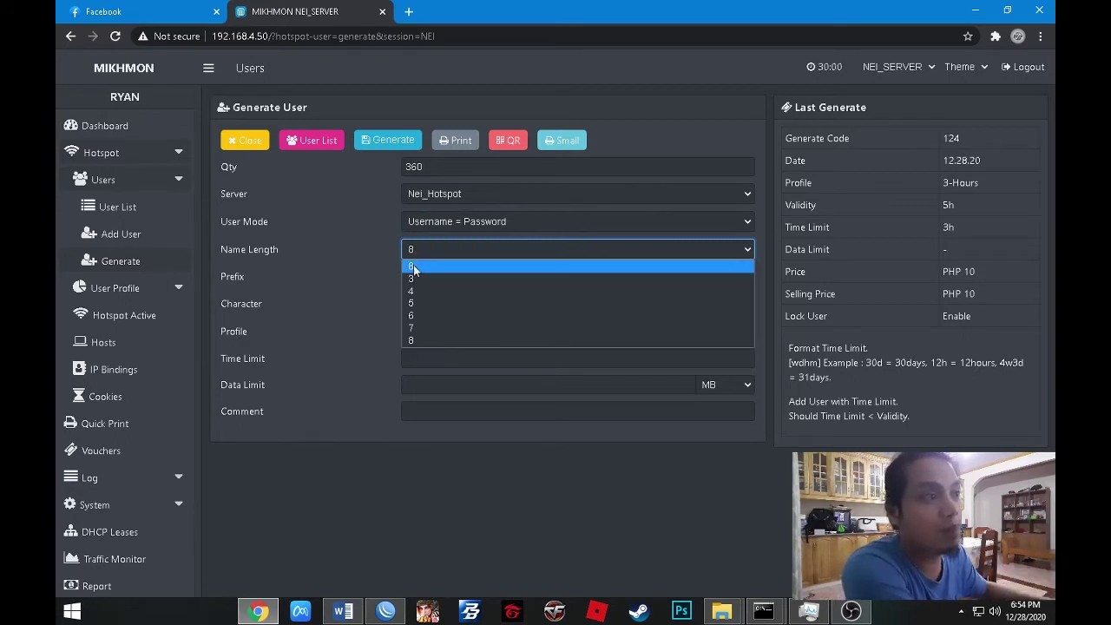
left_click(415, 316)
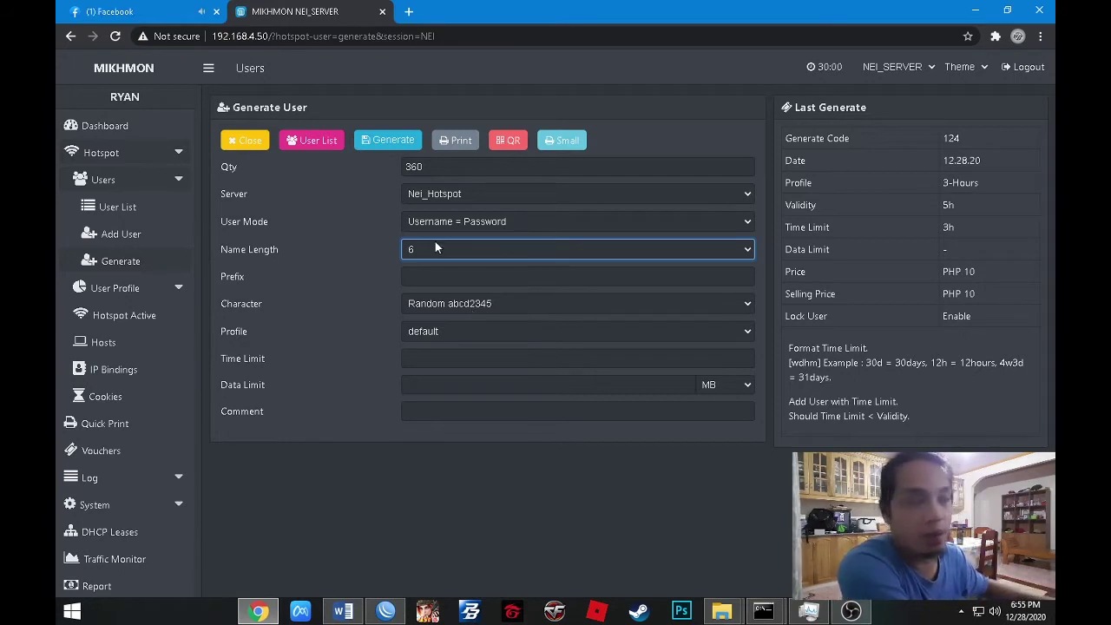
Pick the 1-Hour profile, enter a 1h time limit, and generate the vouchers.
left_click(437, 331)
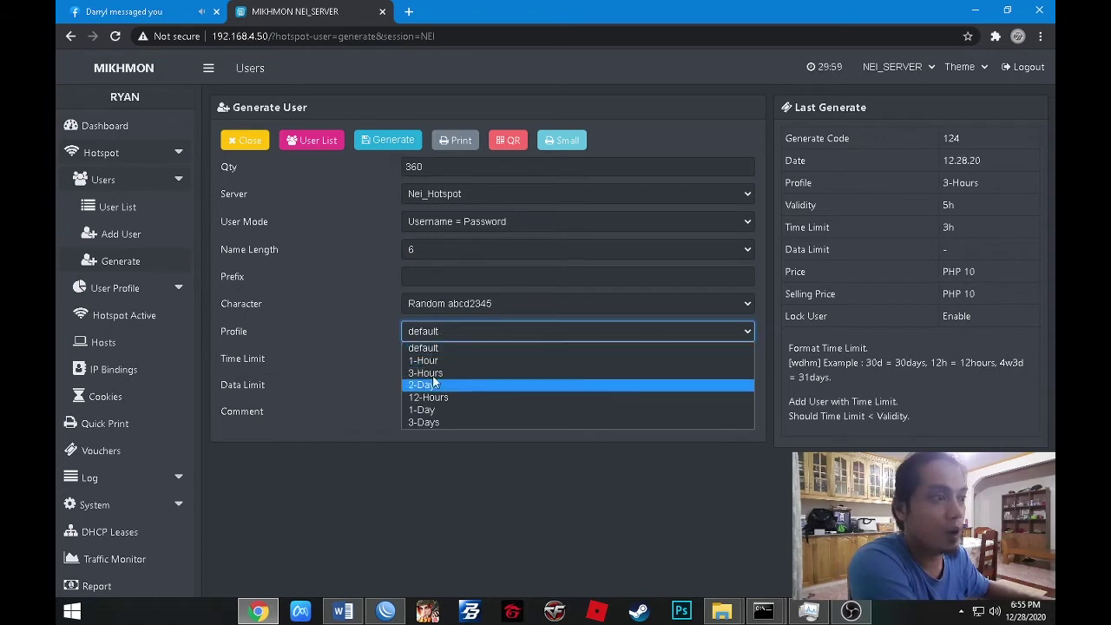
left_click(417, 361)
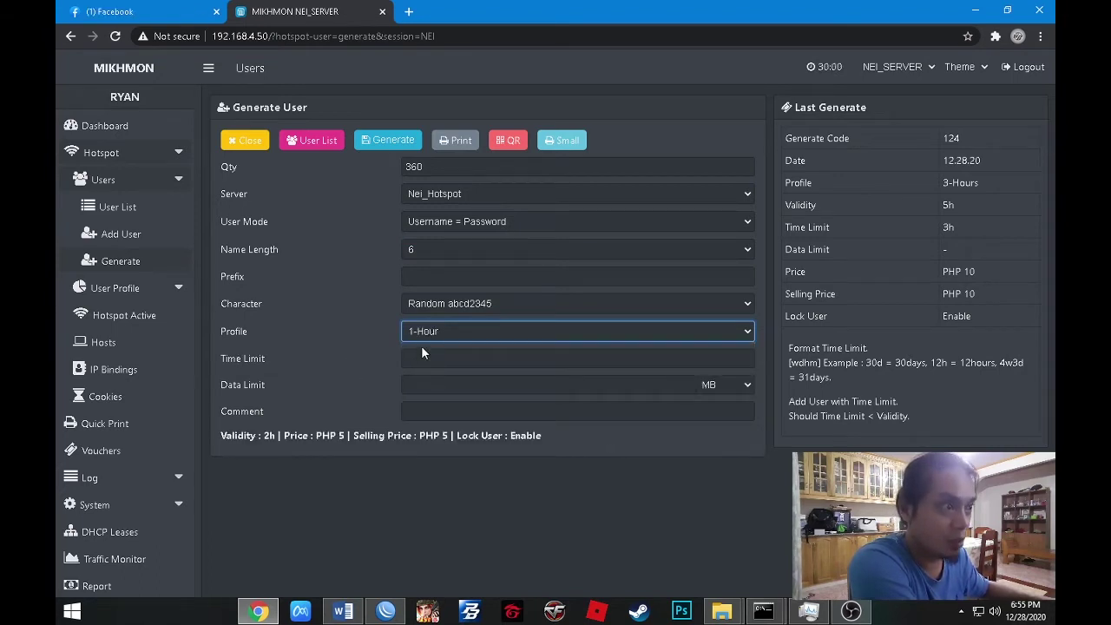
left_click(425, 358)
type("1h")
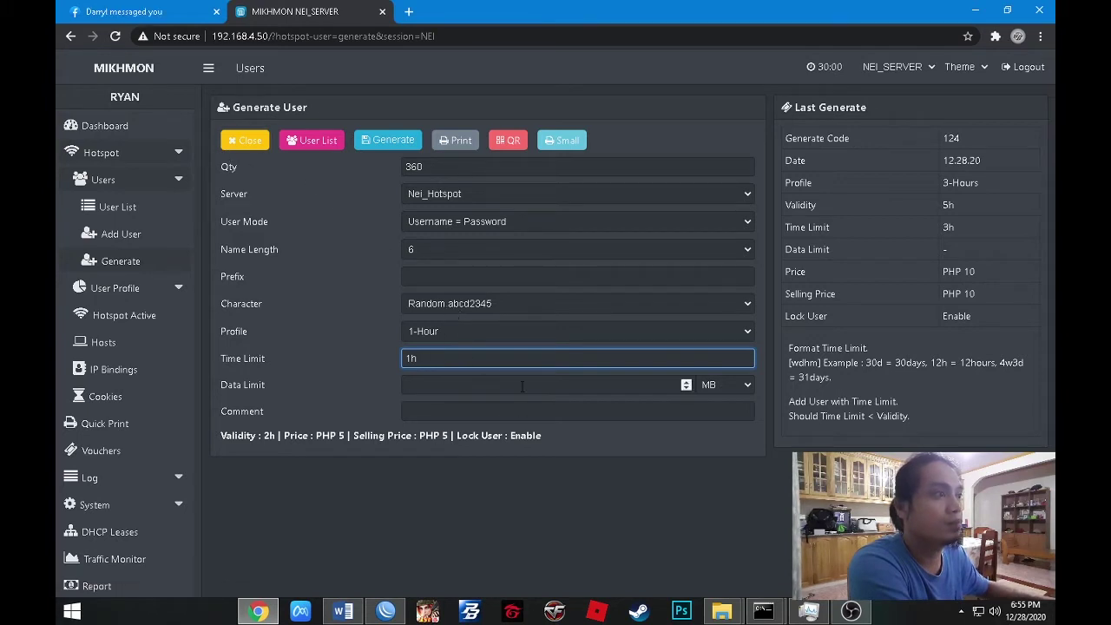
left_click(382, 142)
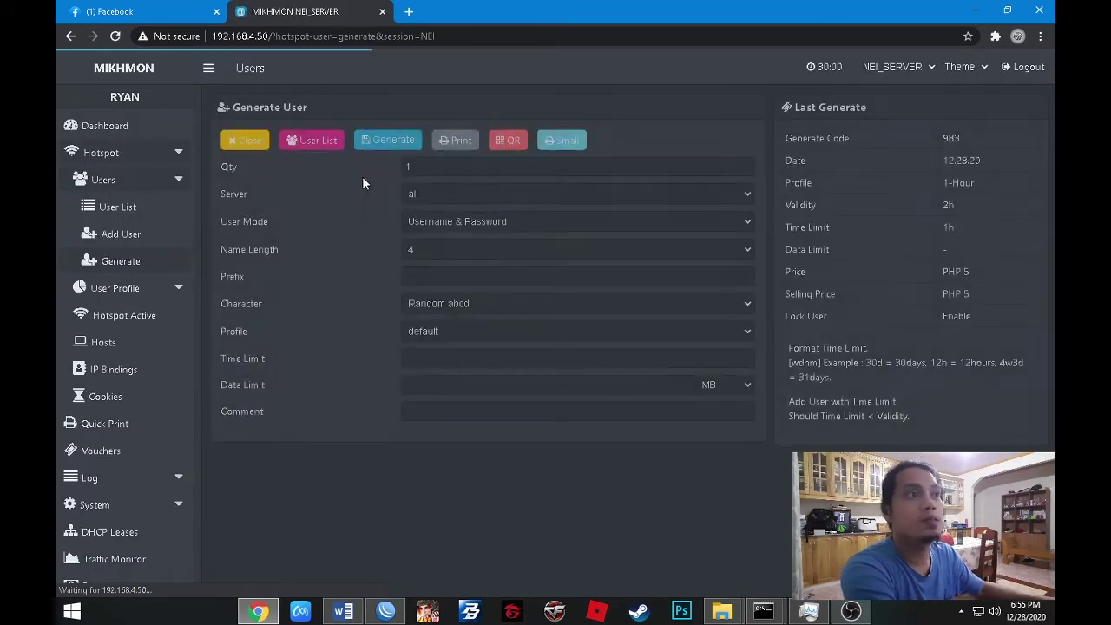
Go to the user list, scroll through the 1-Hour users, and open the Comment filter.
left_click(246, 141)
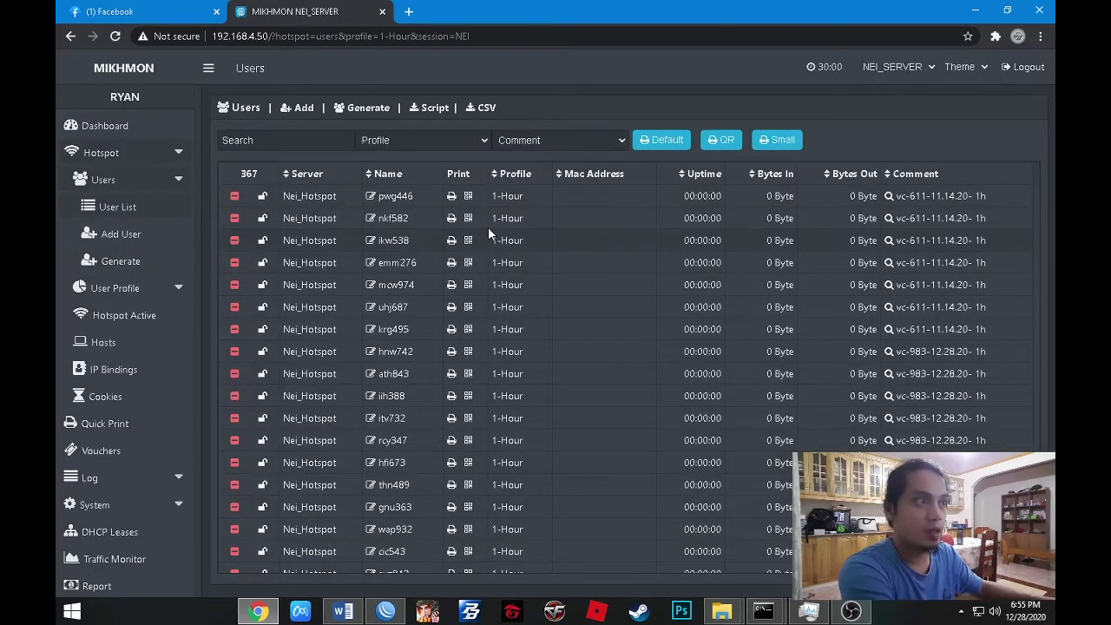
scroll(545, 308, "down", 5)
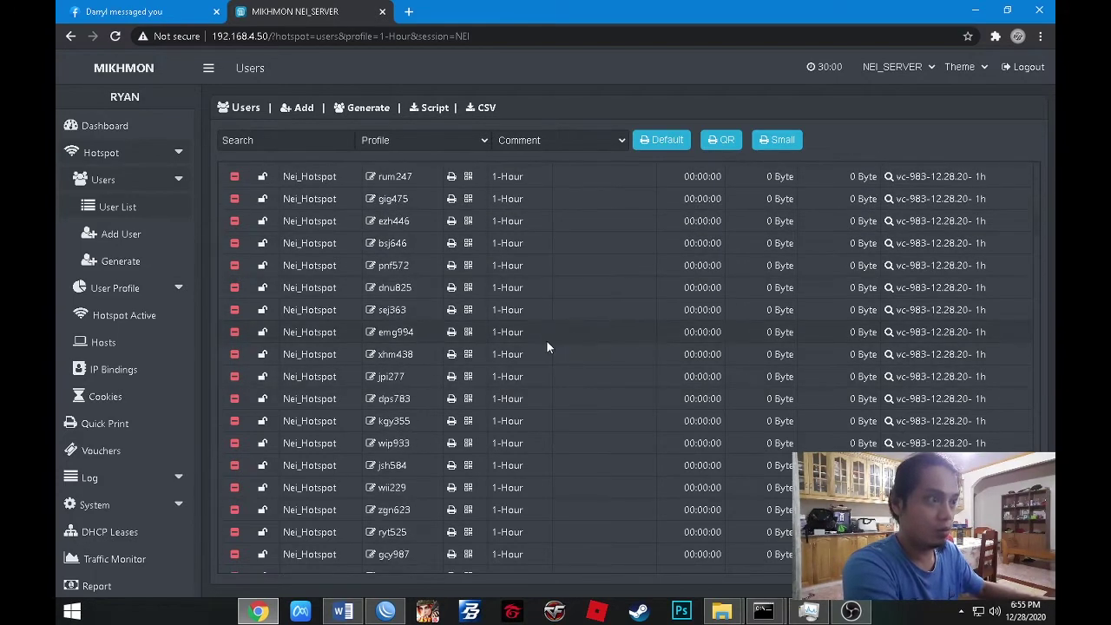
scroll(556, 352, "down", 5)
scroll(581, 366, "down", 3)
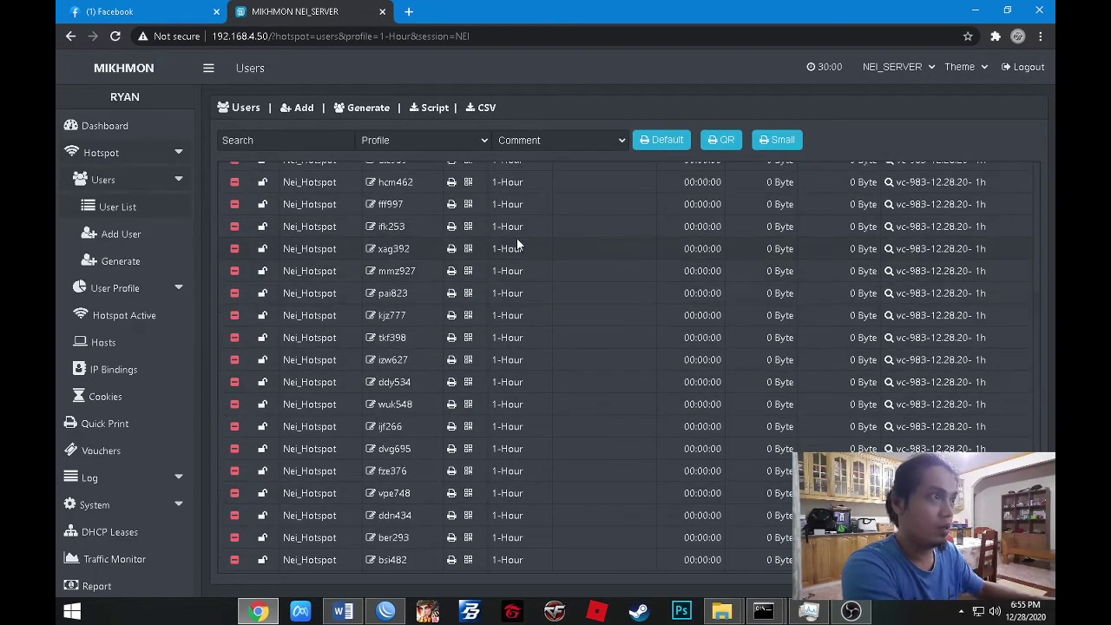
scroll(350, 296, "down", 4)
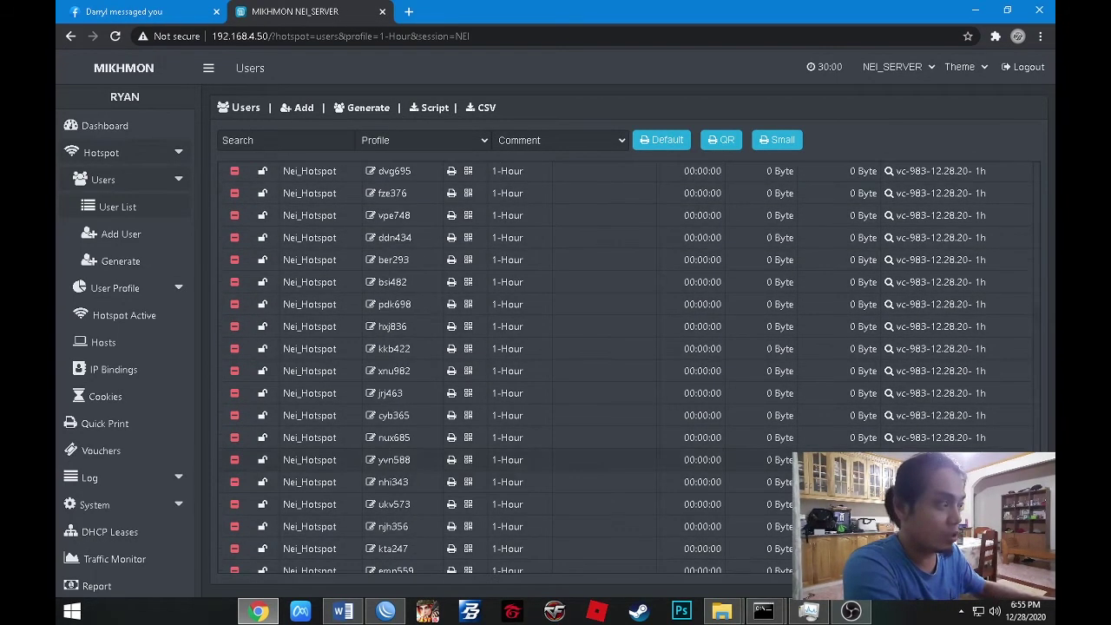
scroll(779, 400, "up", 4)
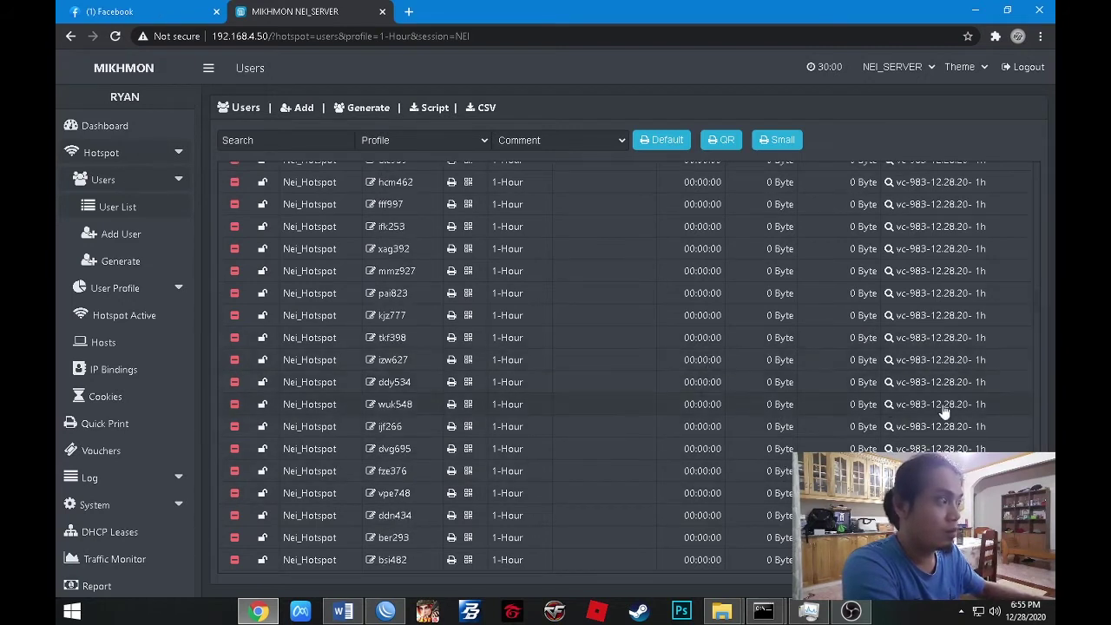
left_click(547, 141)
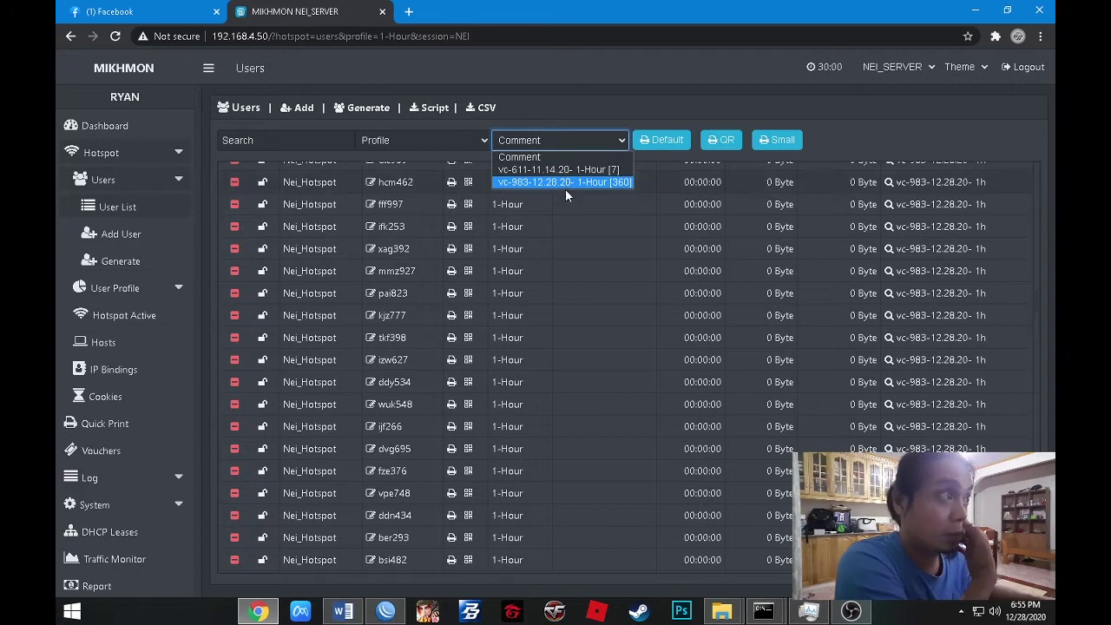
left_click(554, 135)
left_click(556, 139)
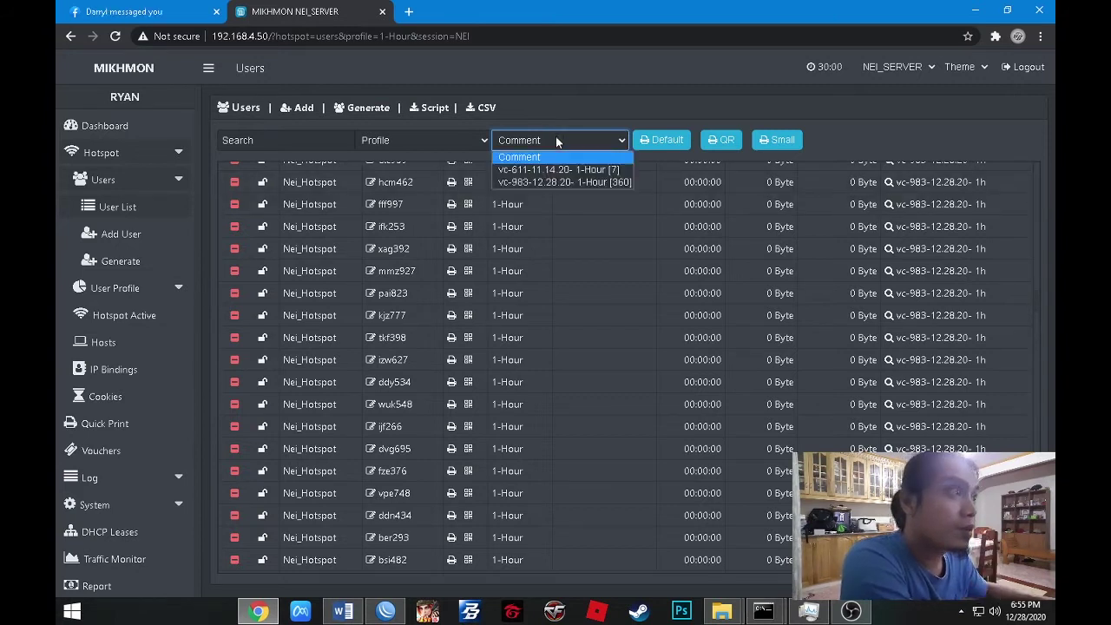
Filter to the vc-983-12.28.20 batch, download it as CSV, and show Chrome's downloads.
left_click(539, 186)
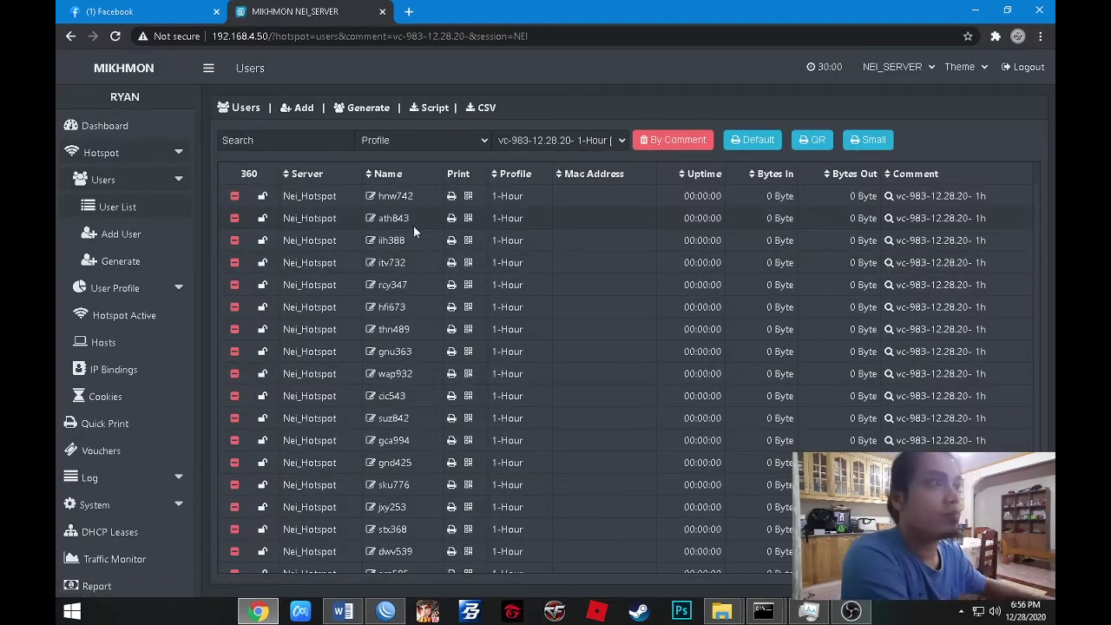
scroll(640, 380, "down", 5)
scroll(964, 245, "up", 5)
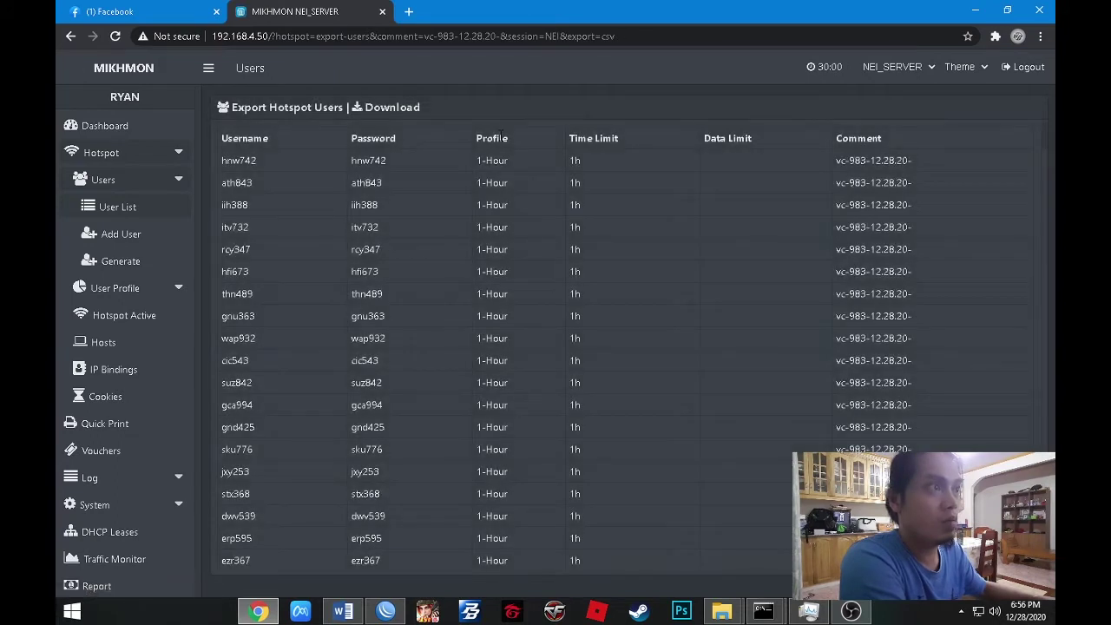
left_click(382, 108)
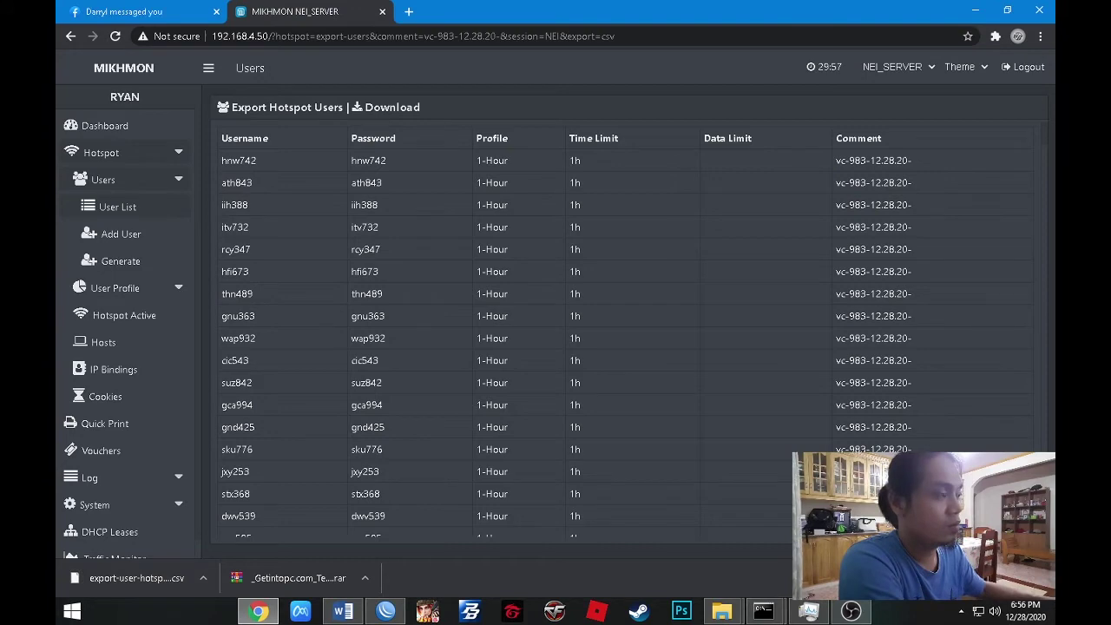
key("ctrl+j")
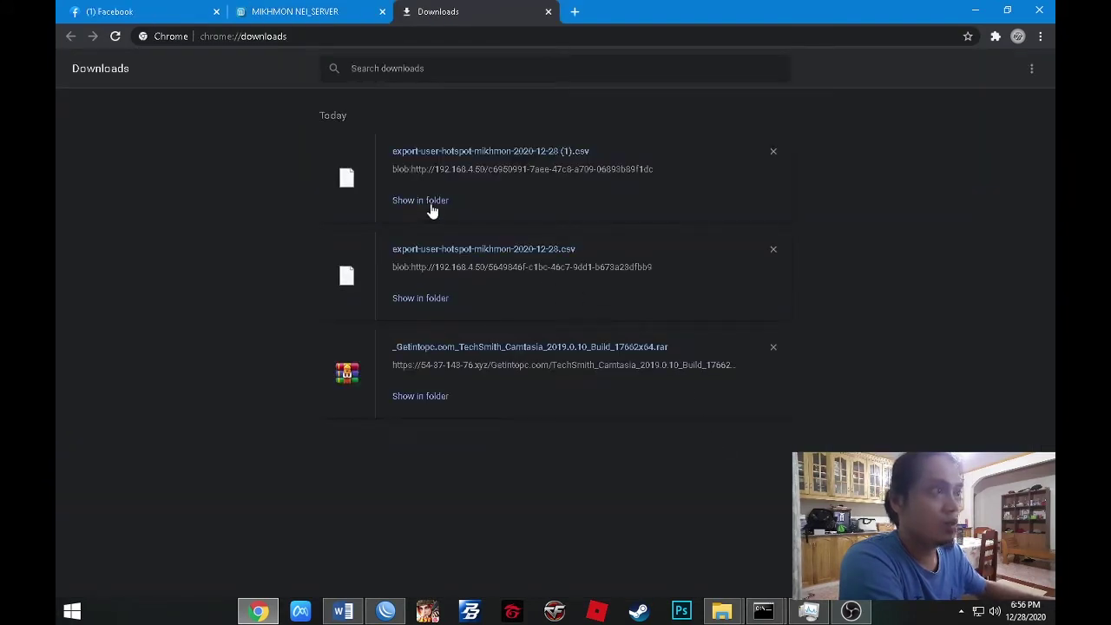
Open the downloaded CSV in Notepad++ from its folder and close Voucher 3 Hours.csv.
left_click(440, 203)
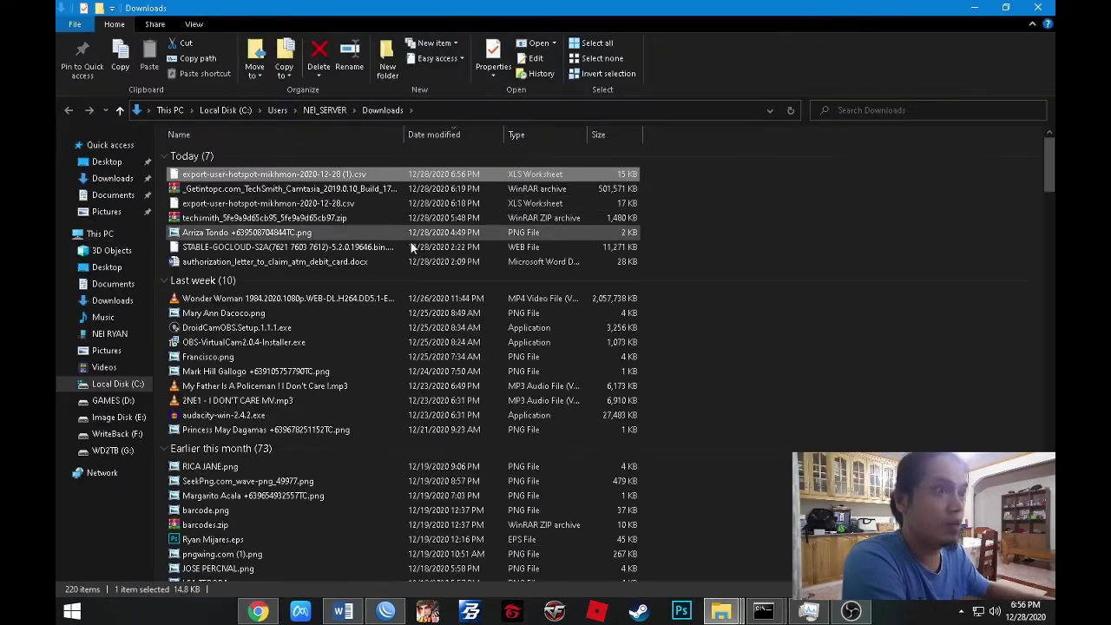
right_click(227, 174)
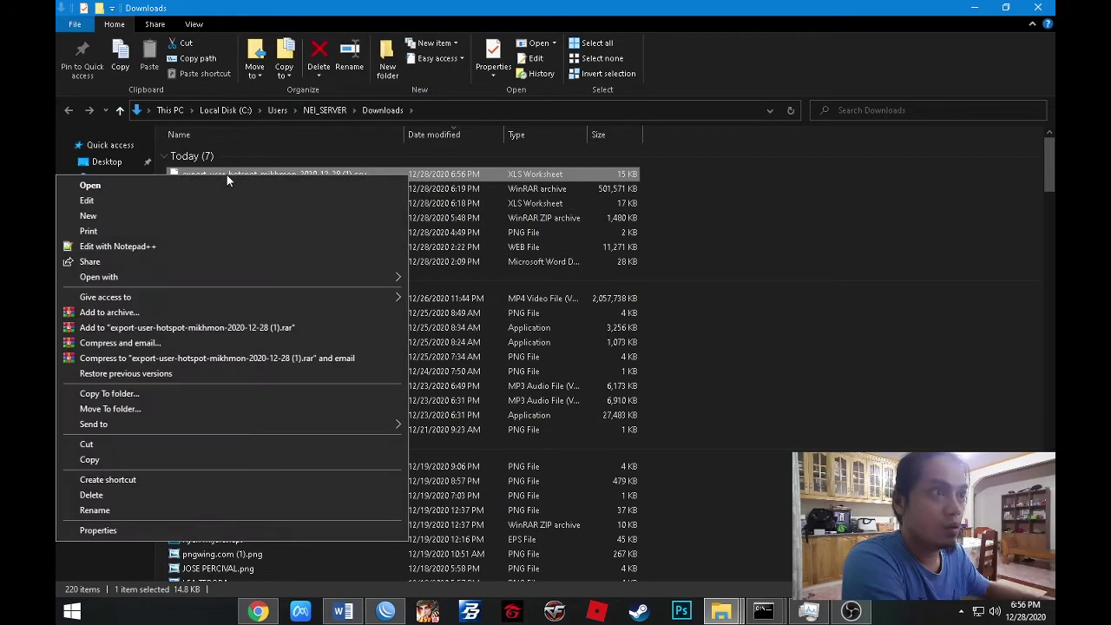
left_click(112, 247)
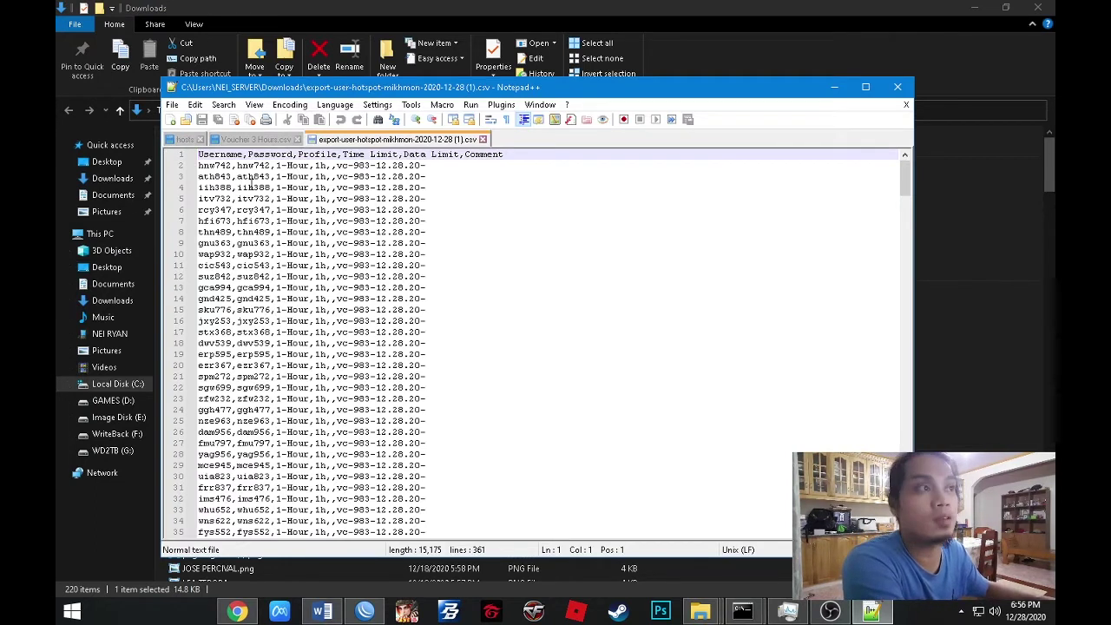
left_click(297, 139)
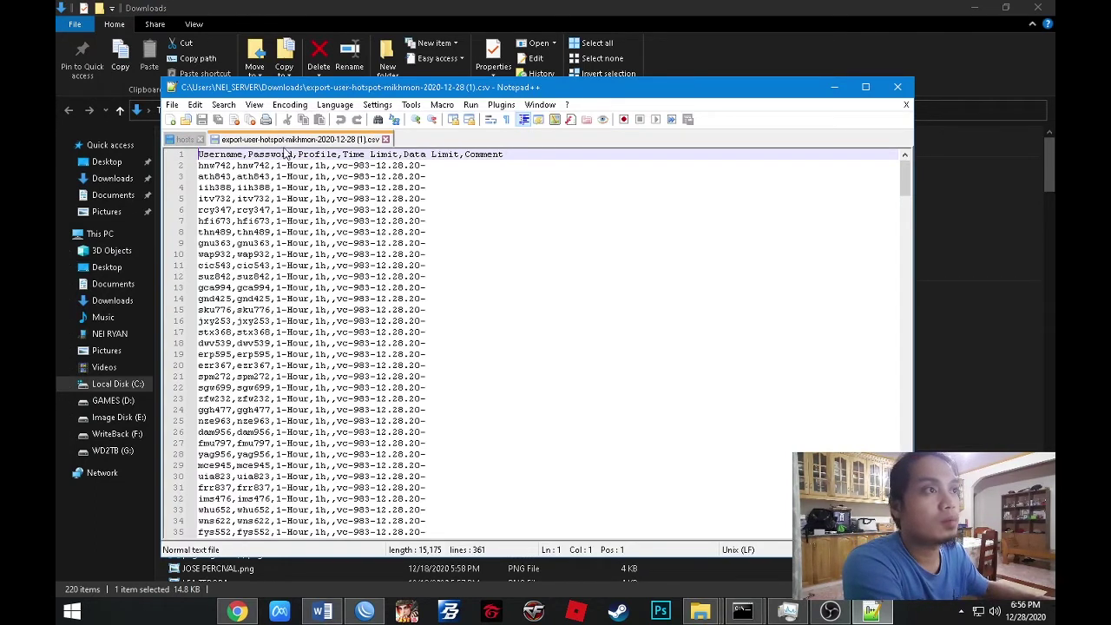
Save a Desktop copy named '1 hour voucher' as All types (*.*), then close Notepad++.
left_click(172, 104)
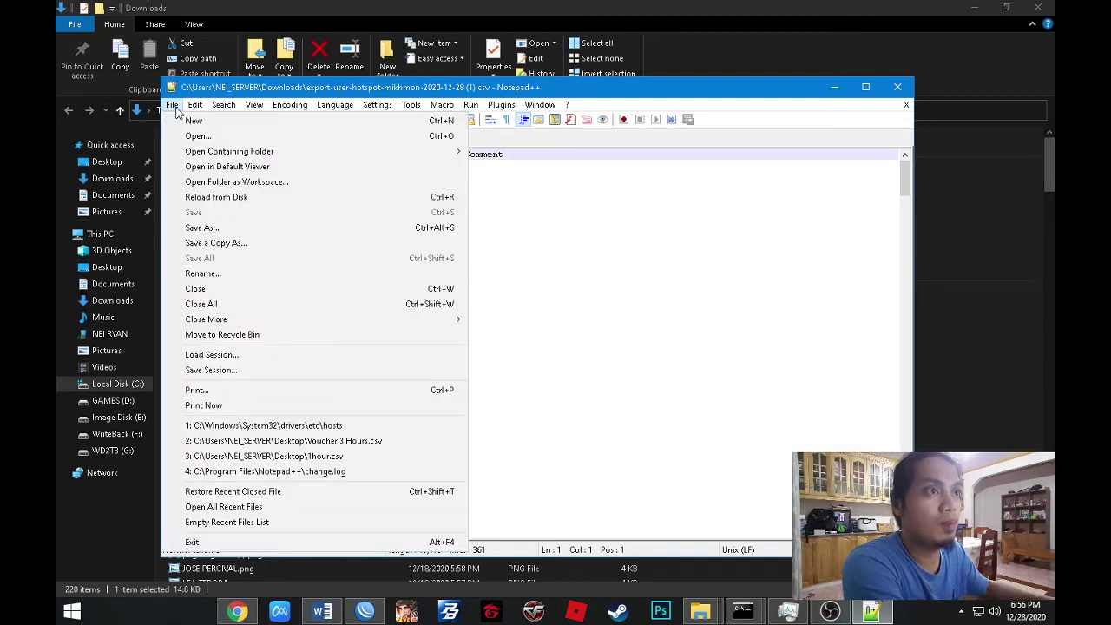
left_click(213, 244)
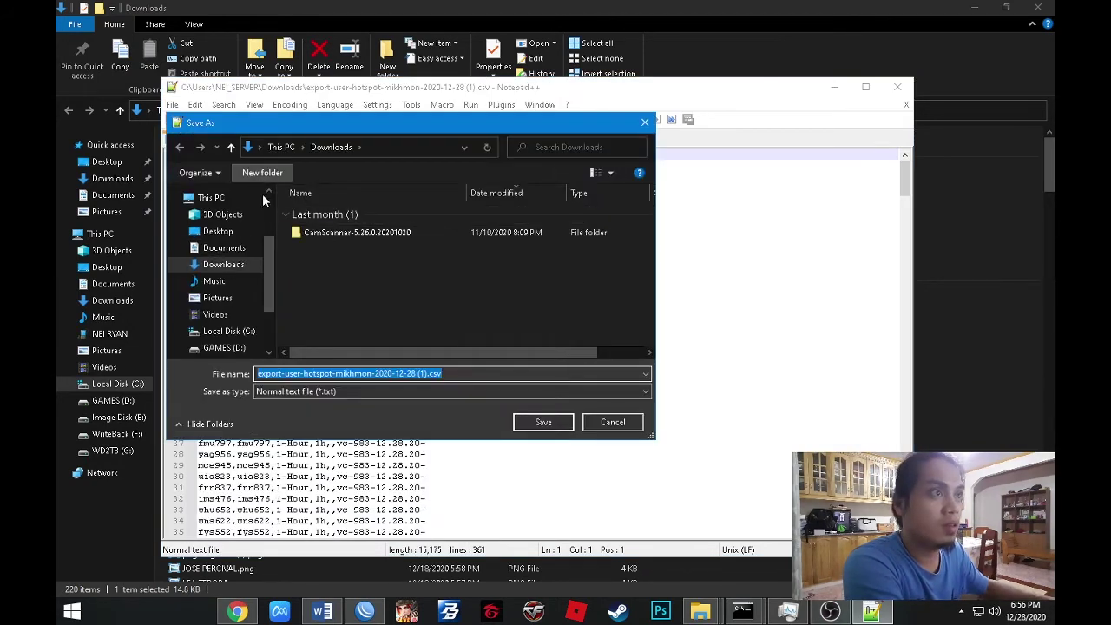
left_click(219, 232)
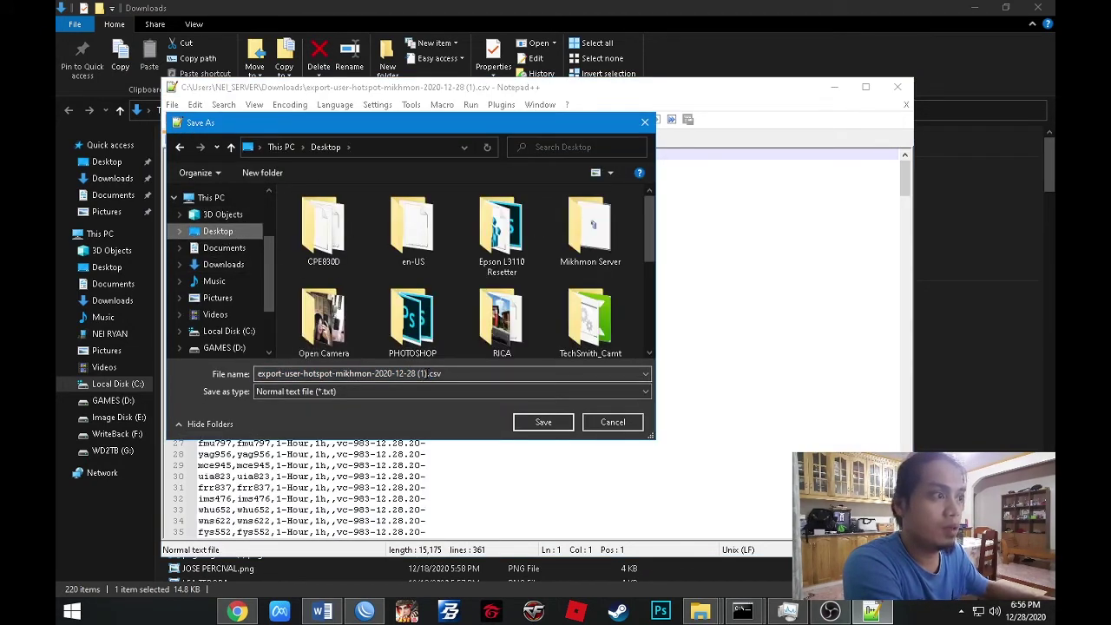
key("alt+n")
key("End")
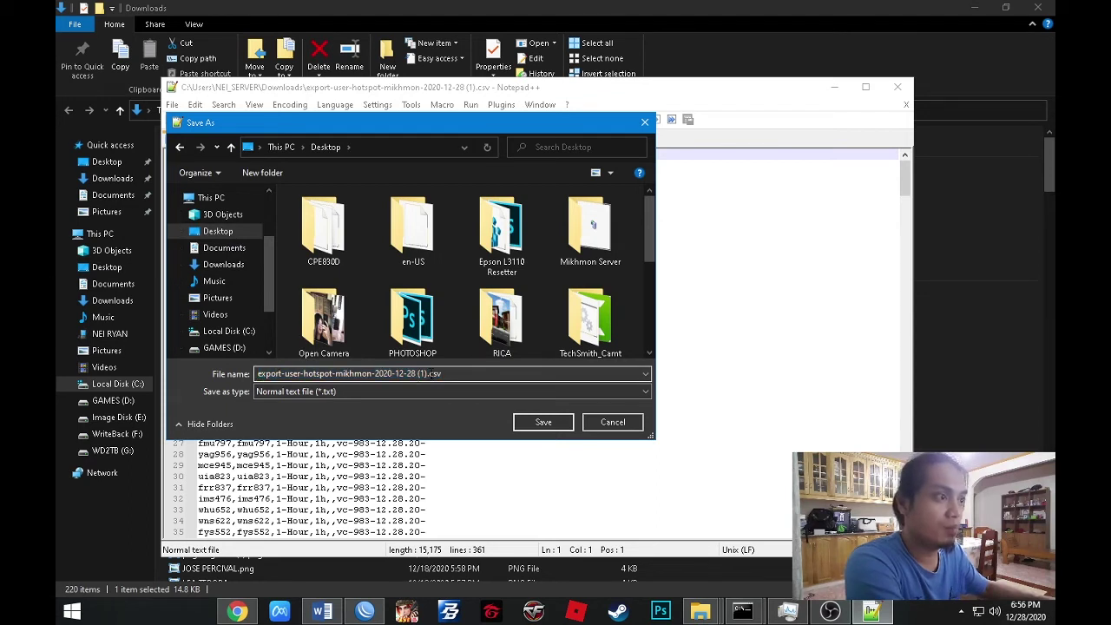
key("ctrl+shift+Left")
key("ctrl+shift+Left")
key("ctrl+shift+Left")
key("ctrl+shift+Left")
key("ctrl+shift+Left")
key("ctrl+shift+Left")
key("ctrl+shift+Left")
key("ctrl+shift+Left")
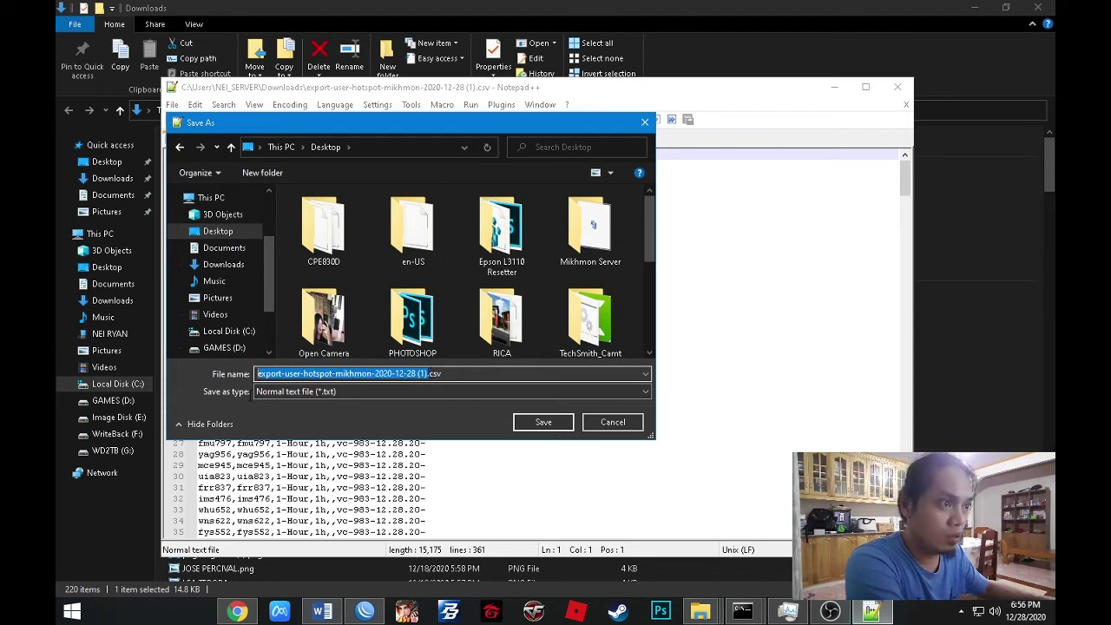
type("1")
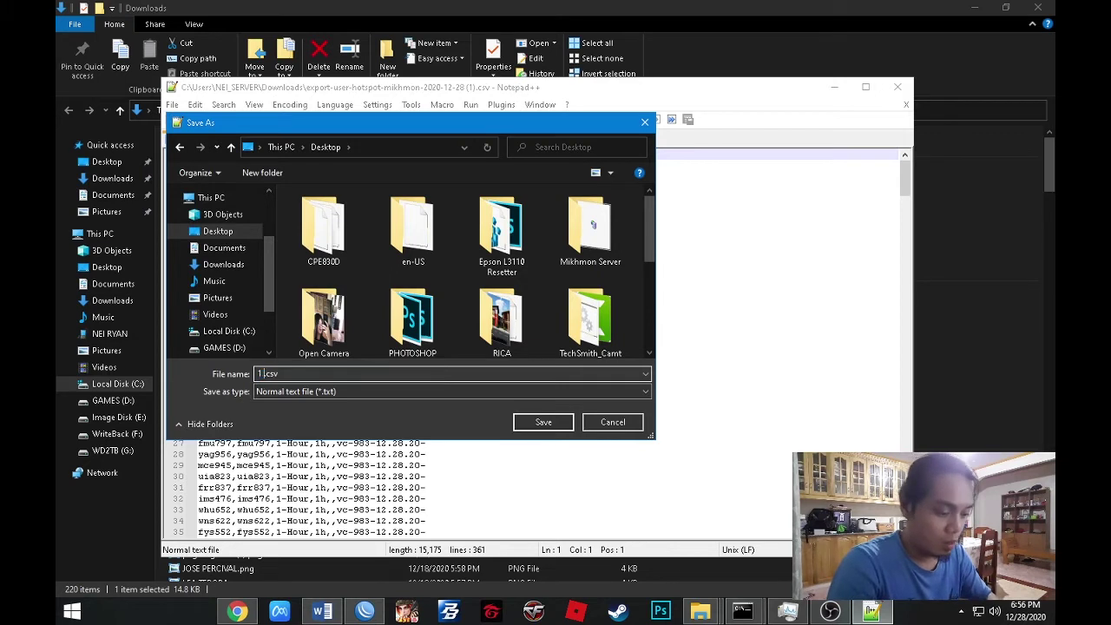
type(" hour")
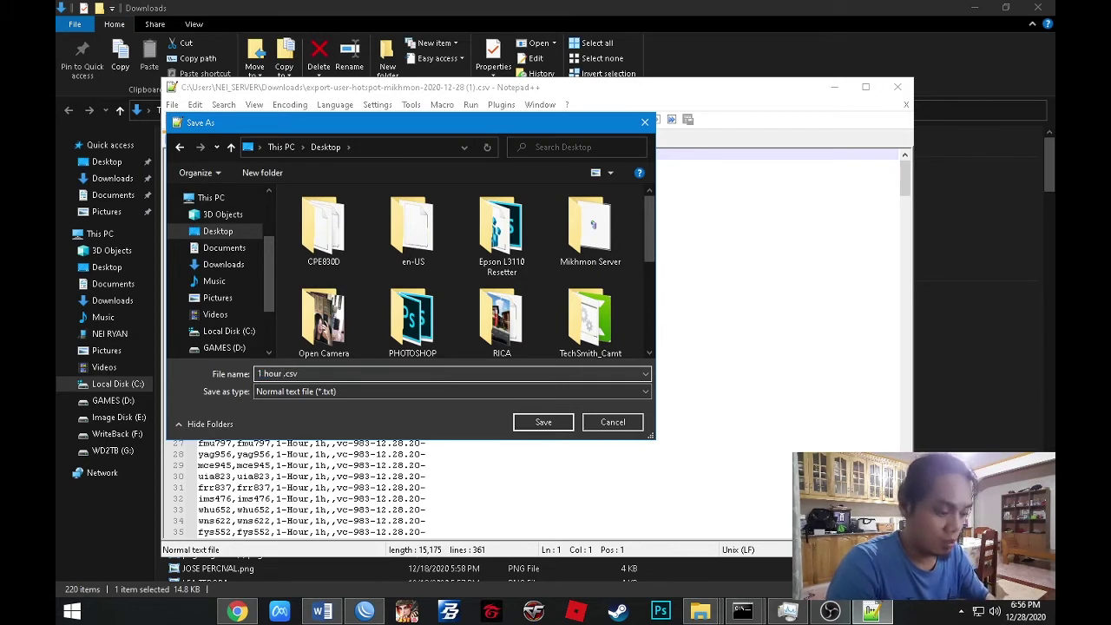
type(" voucher")
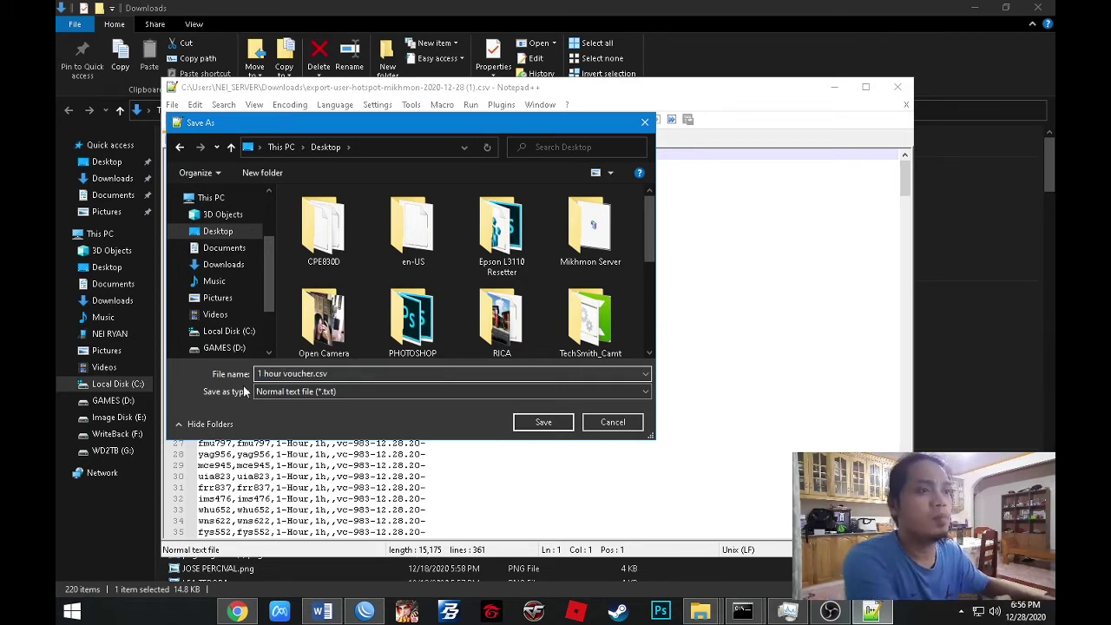
left_click(267, 396)
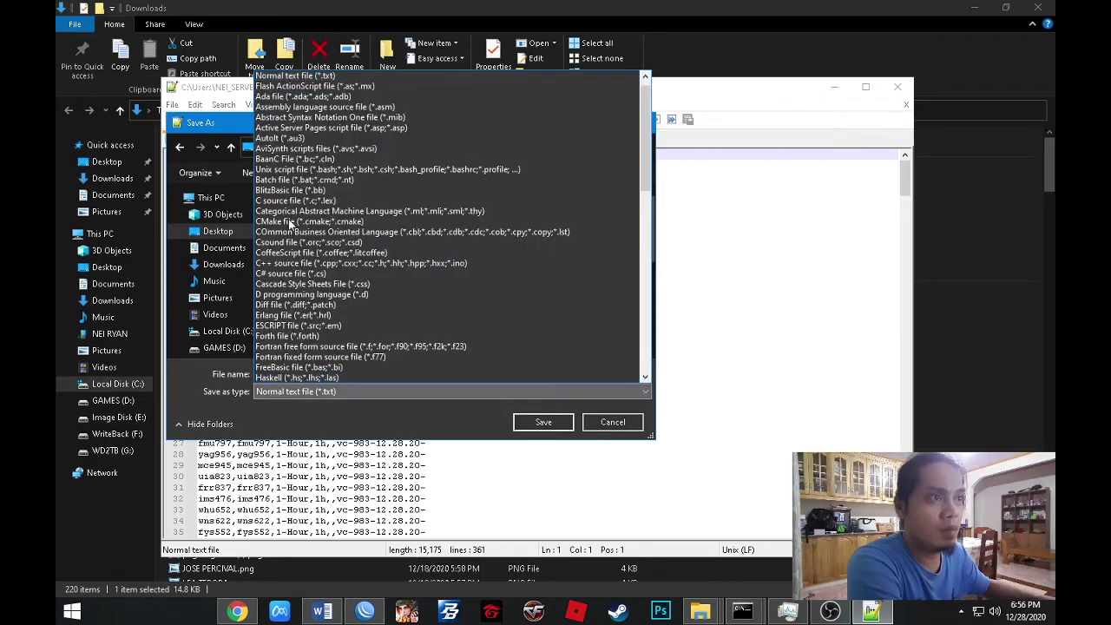
scroll(304, 139, "up", 1)
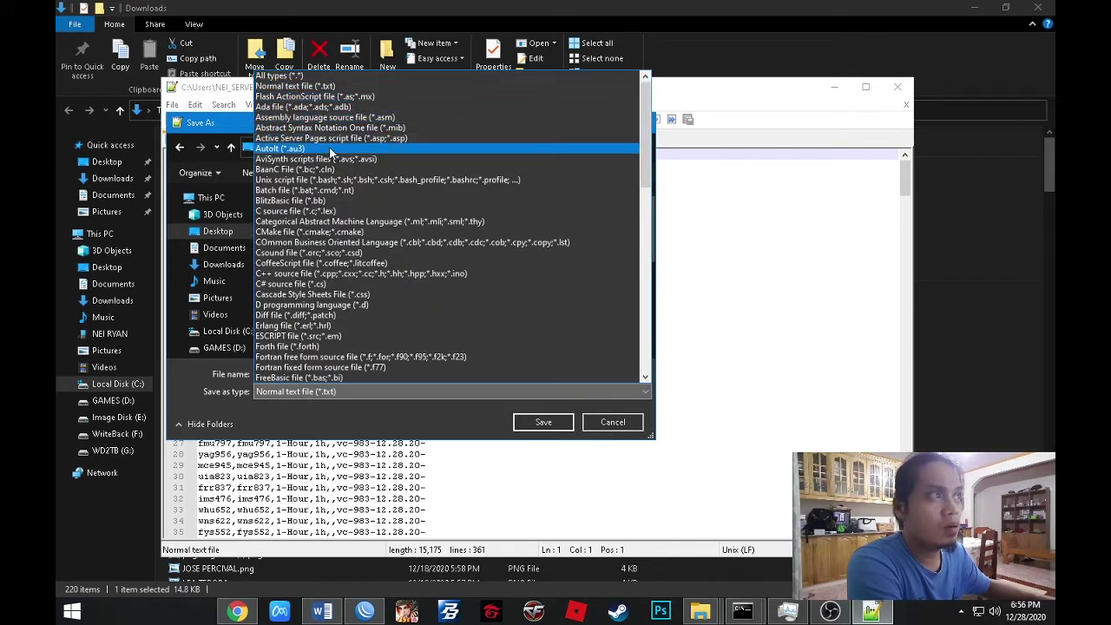
left_click(390, 76)
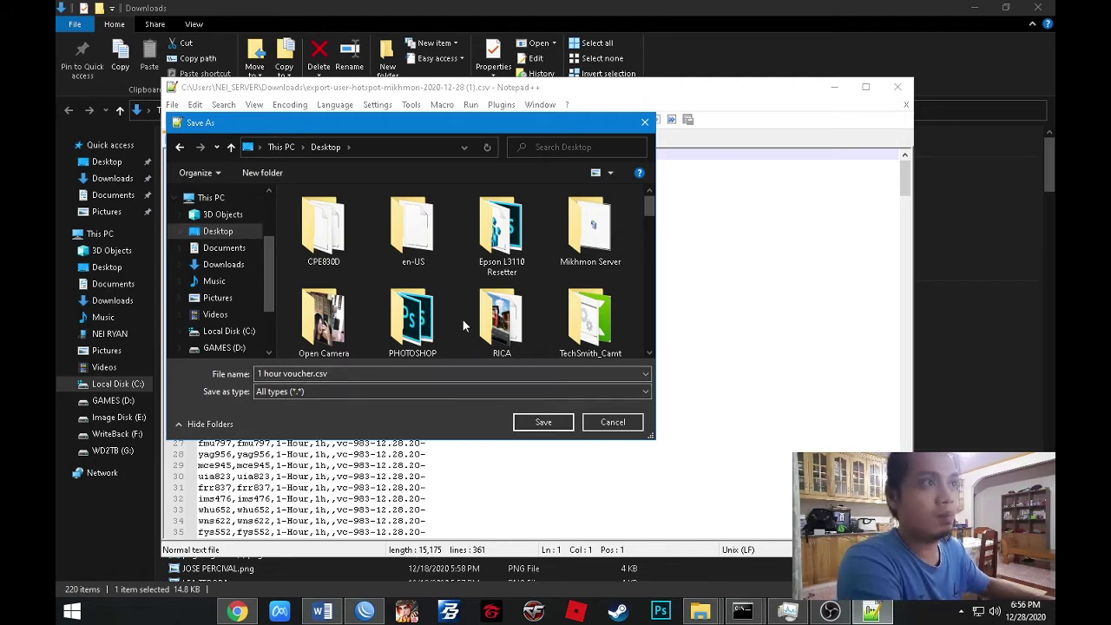
left_click(532, 418)
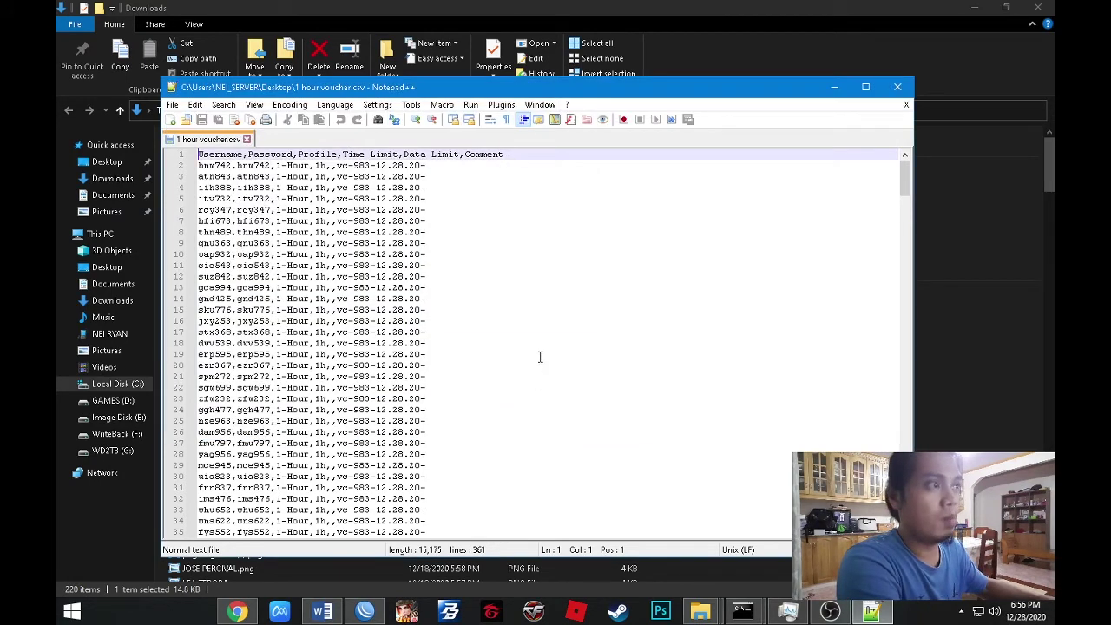
left_click(898, 87)
key("alt+Tab")
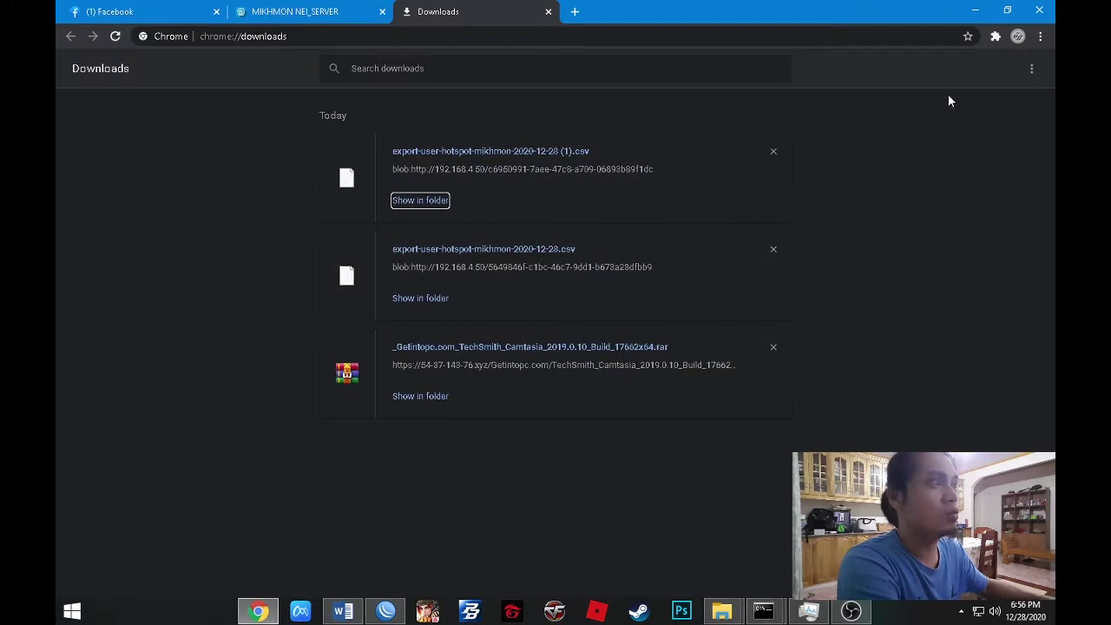
Minimize Chrome and dismiss the Open with prompt for 1 hour voucher.csv.
left_click(974, 12)
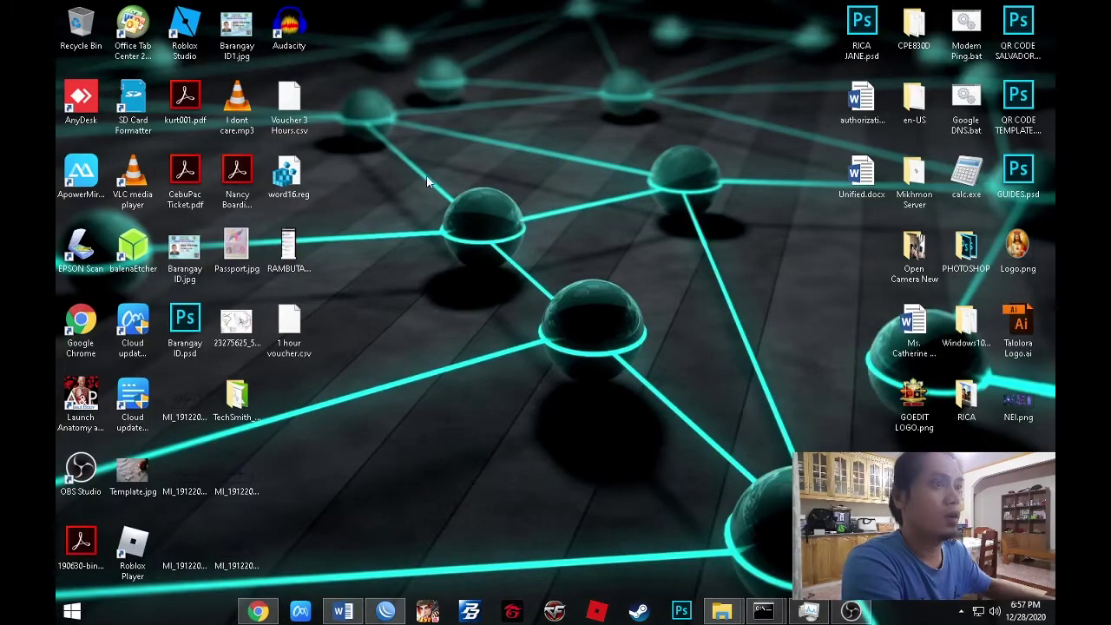
double_click(289, 328)
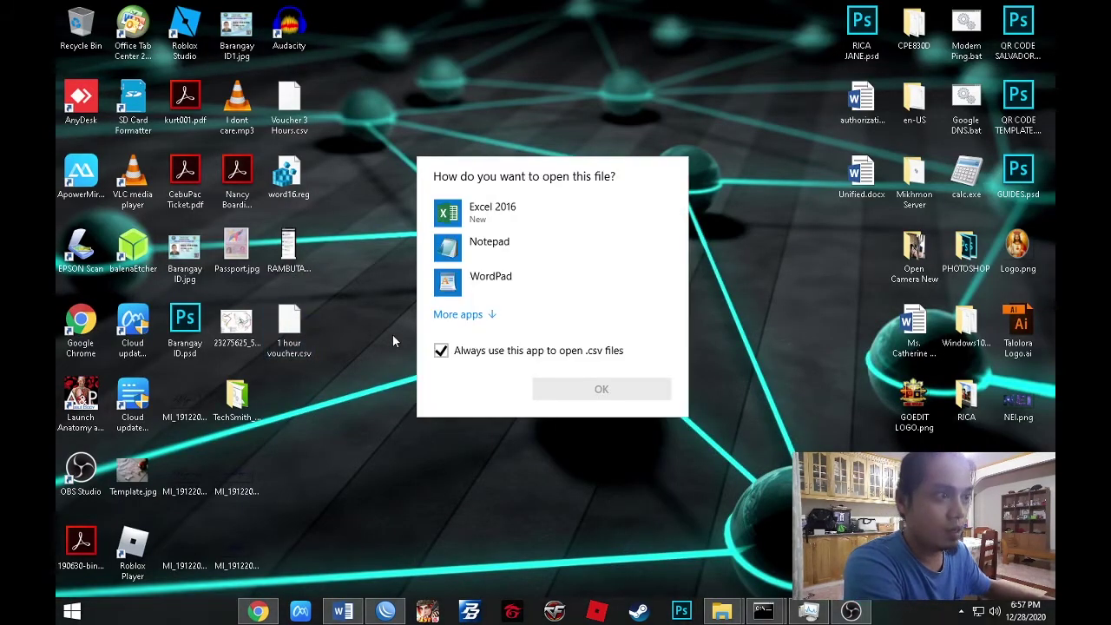
left_click(562, 98)
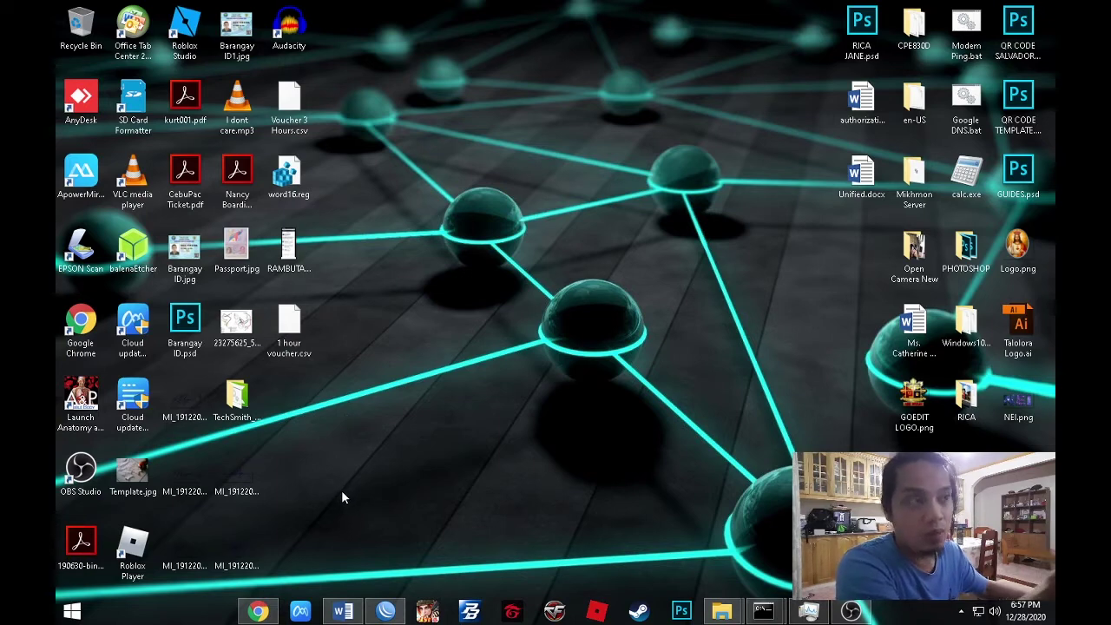
Bring the blank Word Document1 to the front and show the Mailings tab.
mouse_move(343, 613)
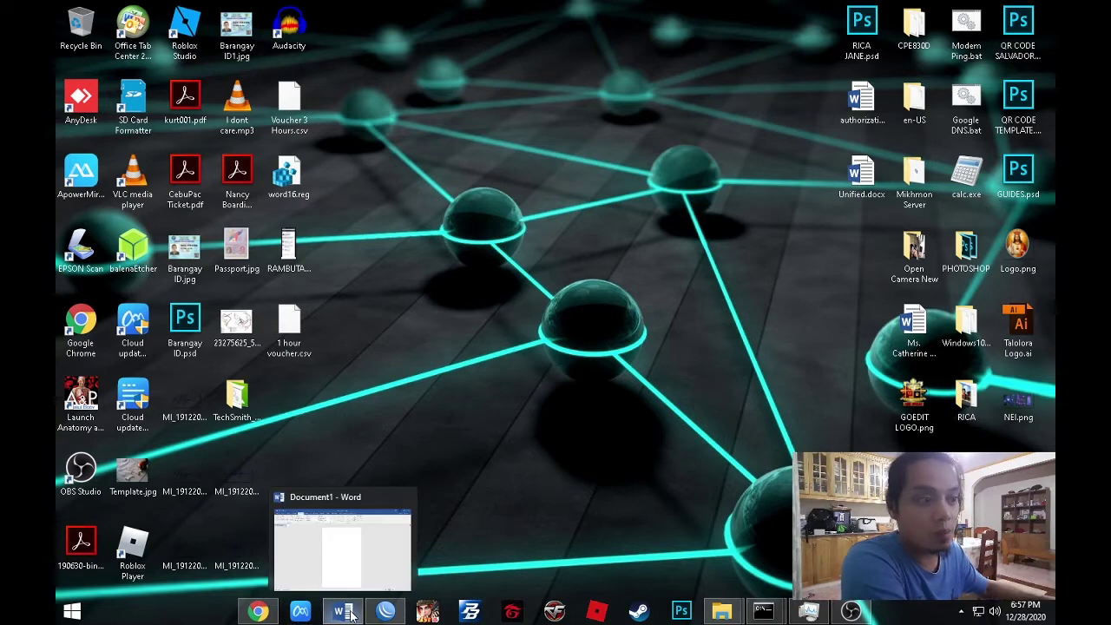
left_click(321, 543)
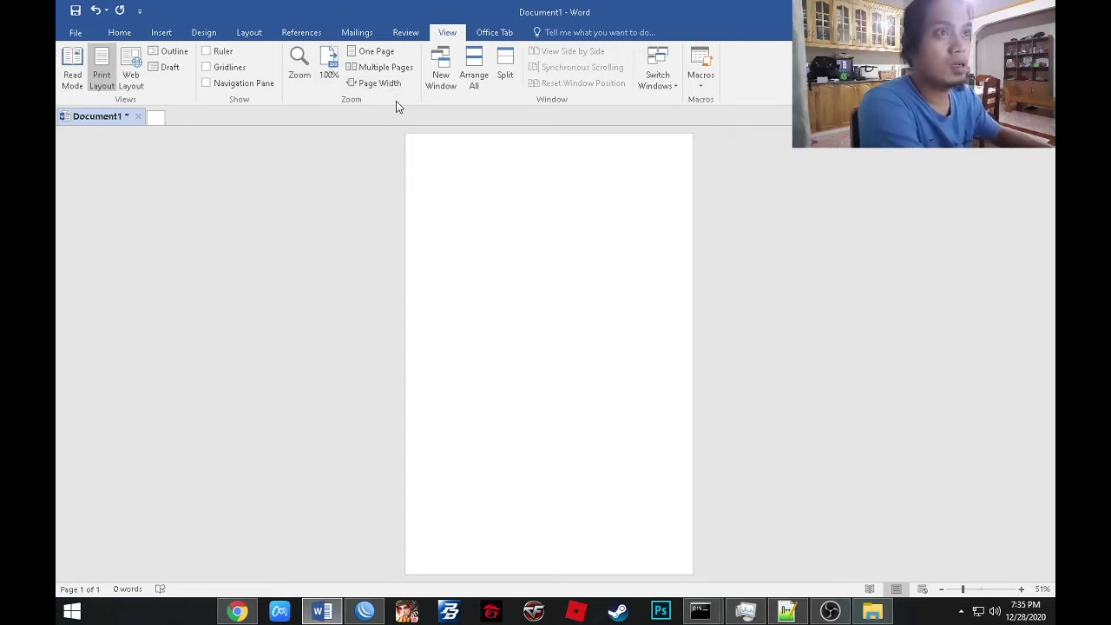
left_click(357, 32)
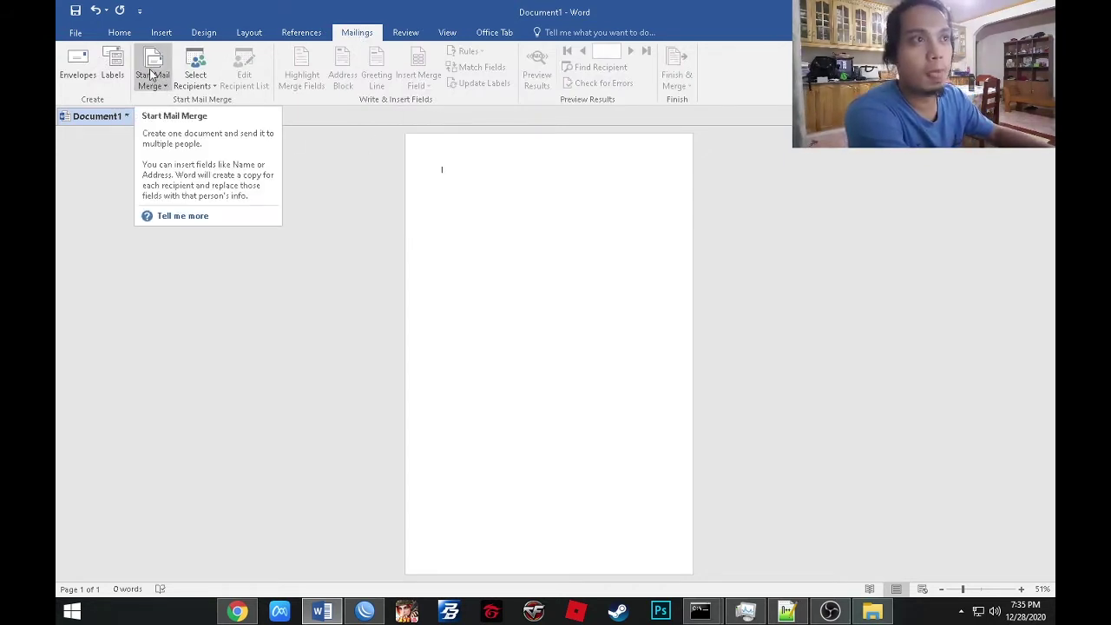
Launch the Step-by-Step Mail Merge Wizard with Labels and advance to step 2.
left_click(151, 75)
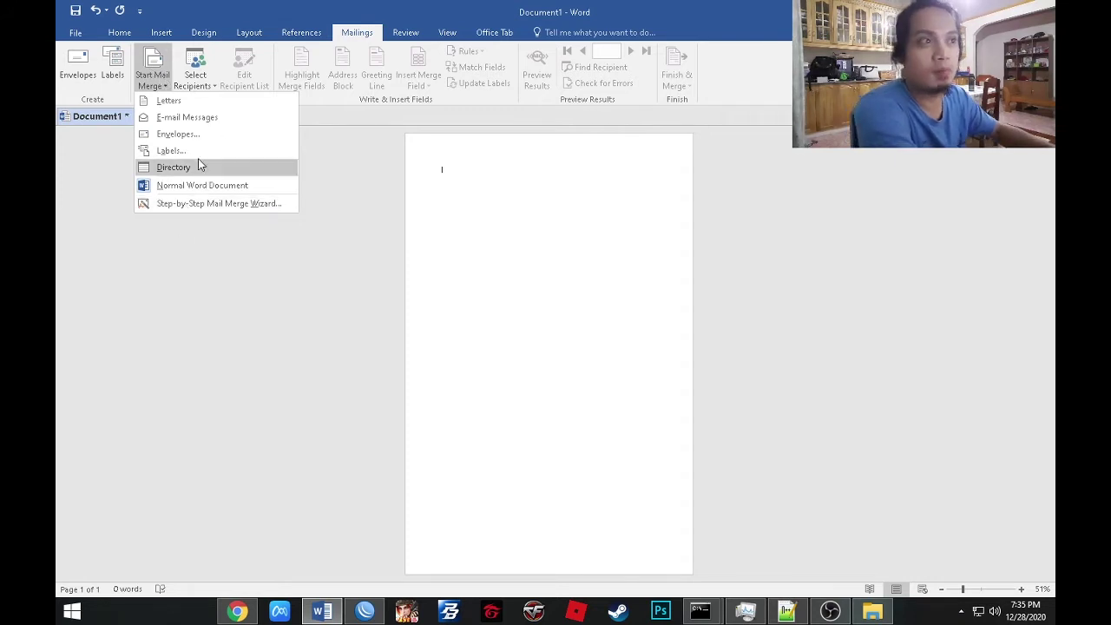
left_click(196, 205)
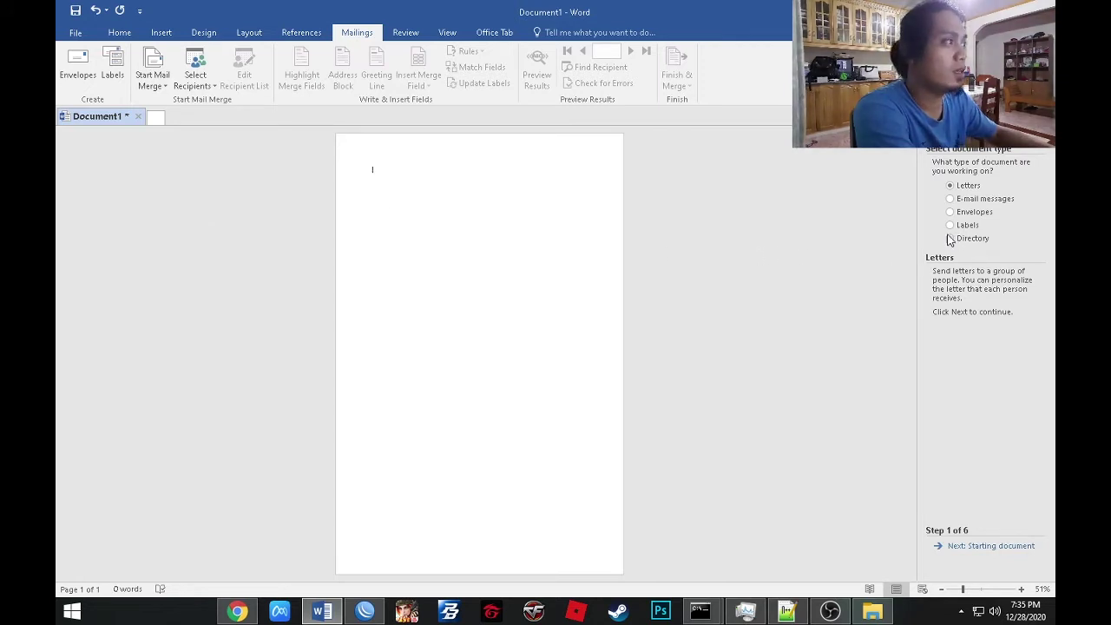
left_click(952, 226)
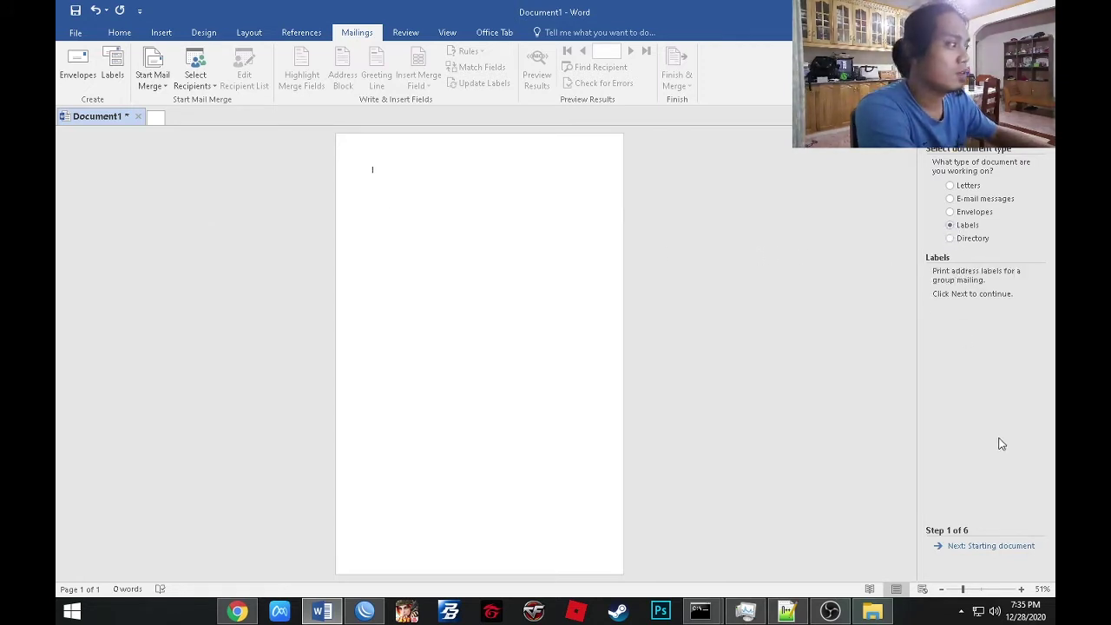
left_click(990, 546)
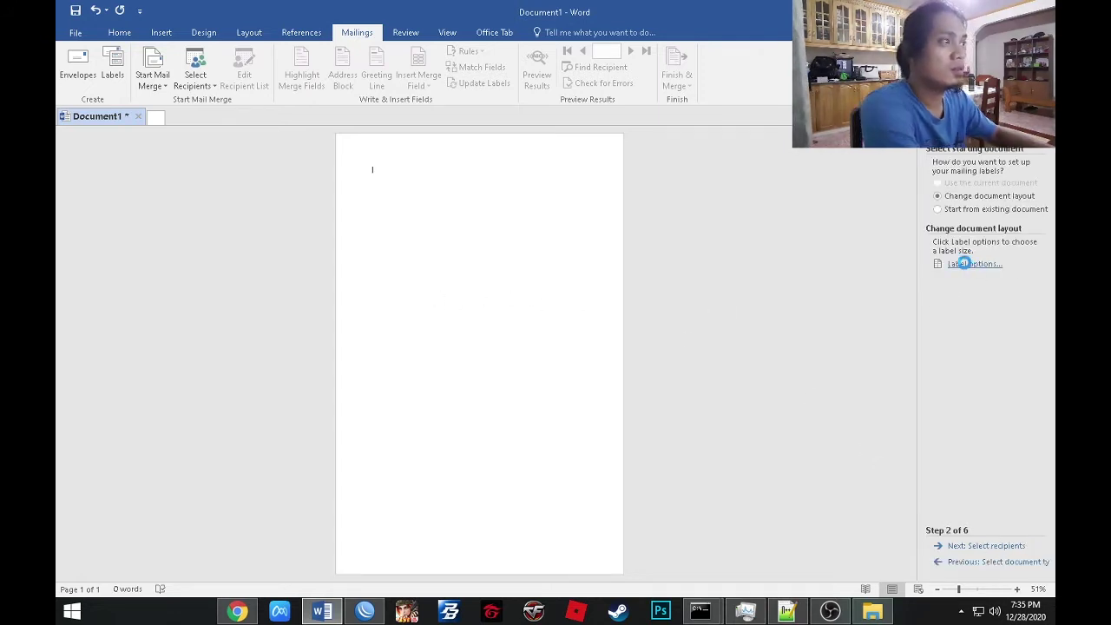
In Label Options, delete the duplicate 3D Per Page label and apply 3D Per Page.
left_click(958, 265)
left_click(410, 319)
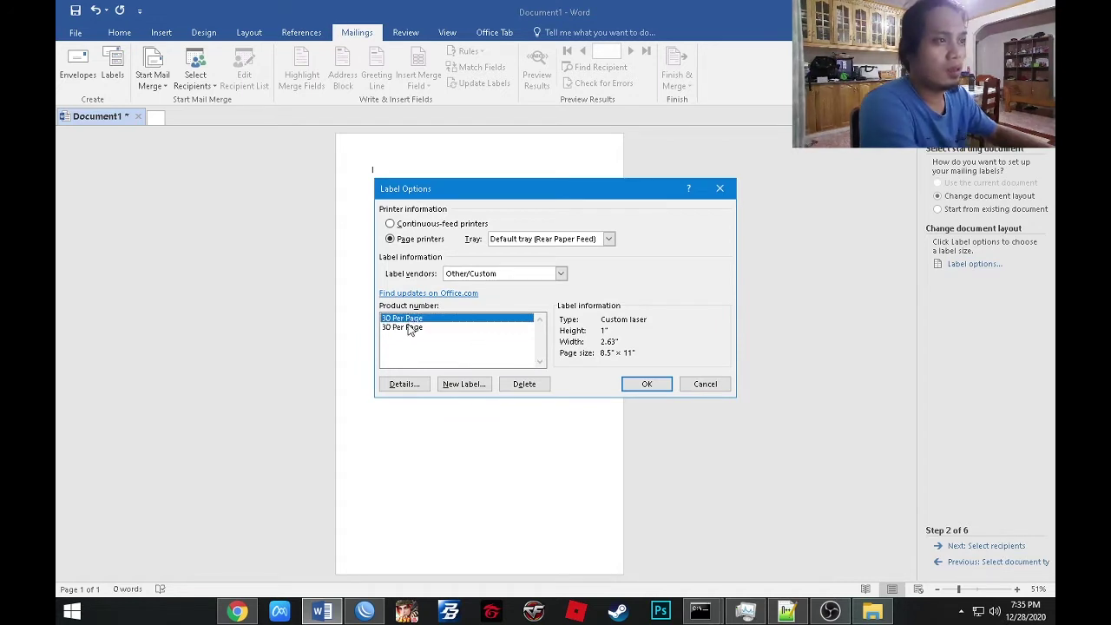
left_click(408, 330)
left_click(413, 319)
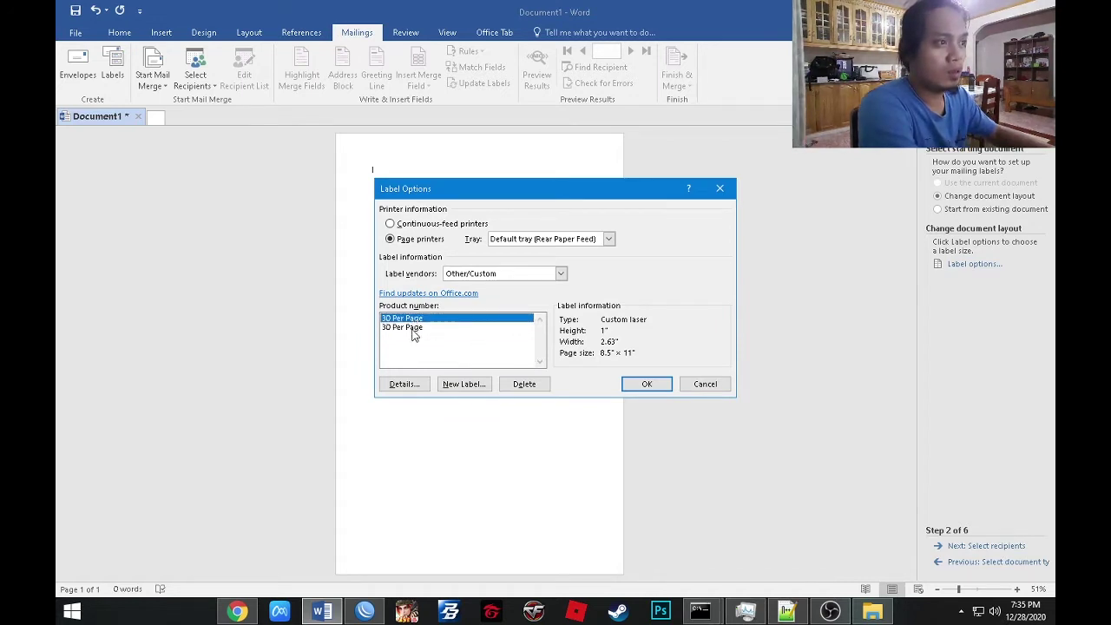
left_click(414, 328)
left_click(524, 384)
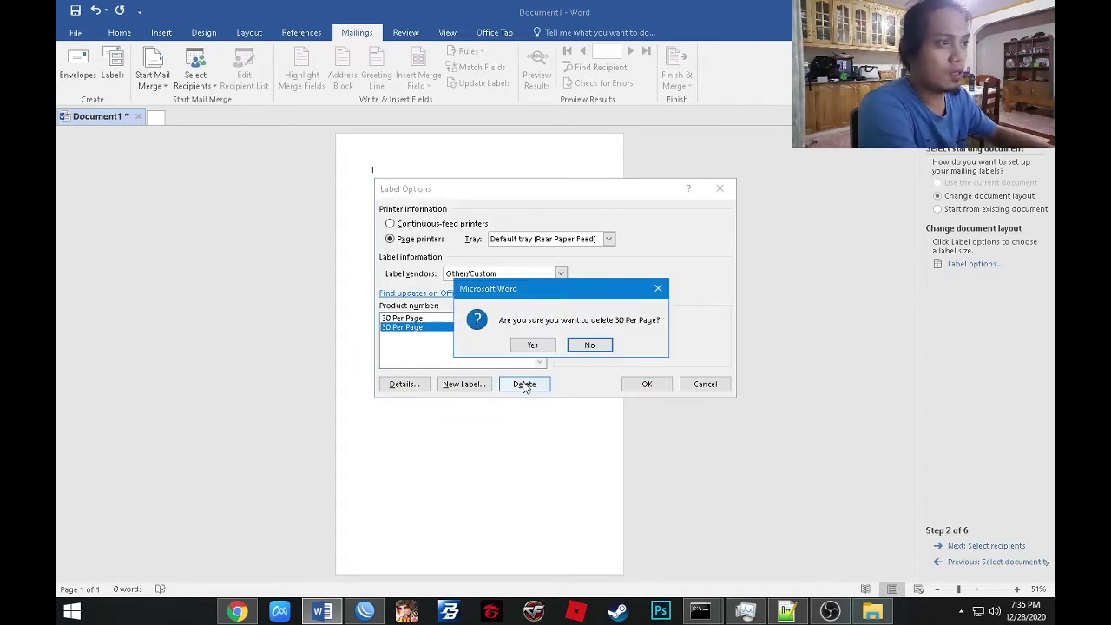
left_click(526, 346)
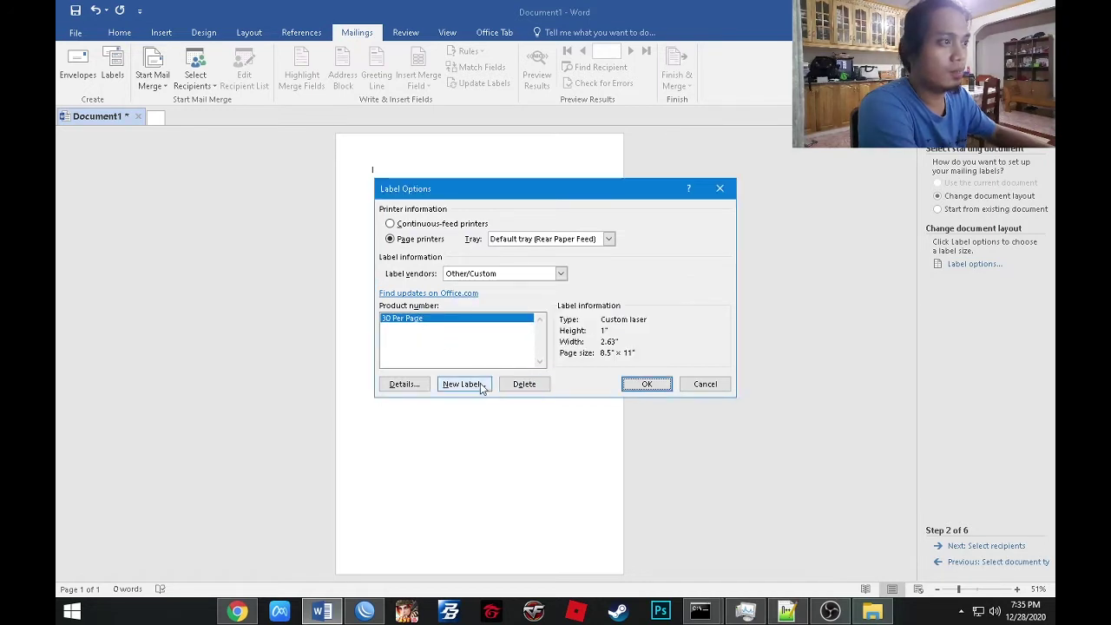
left_click(646, 385)
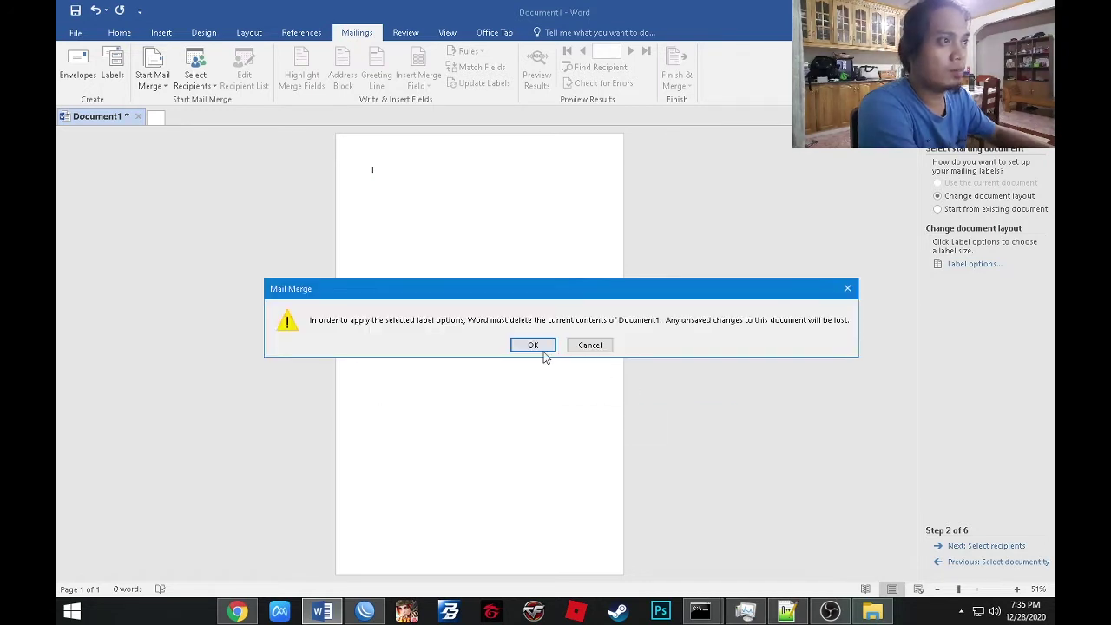
Accept the 3D Per Page label table and set the paper size to Long Bond Paper.
left_click(534, 345)
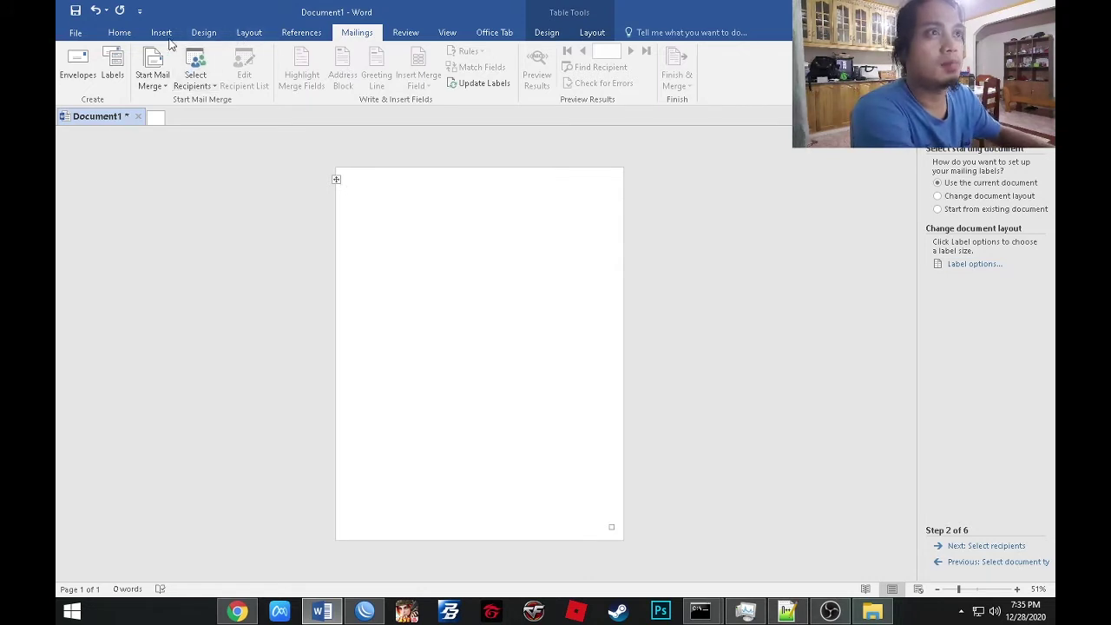
left_click(248, 33)
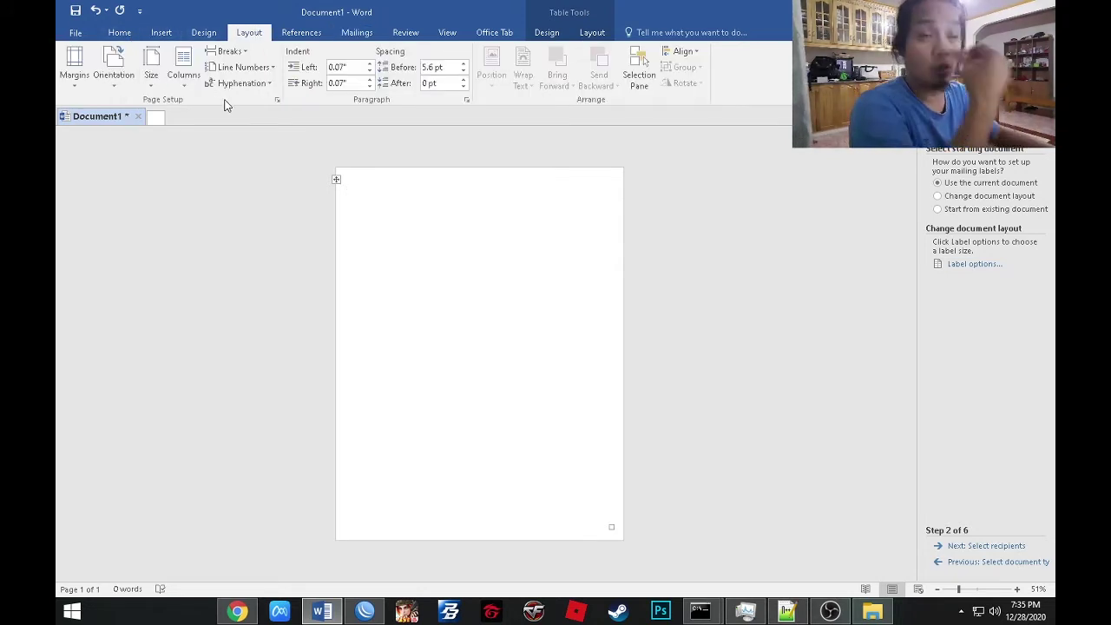
left_click(151, 78)
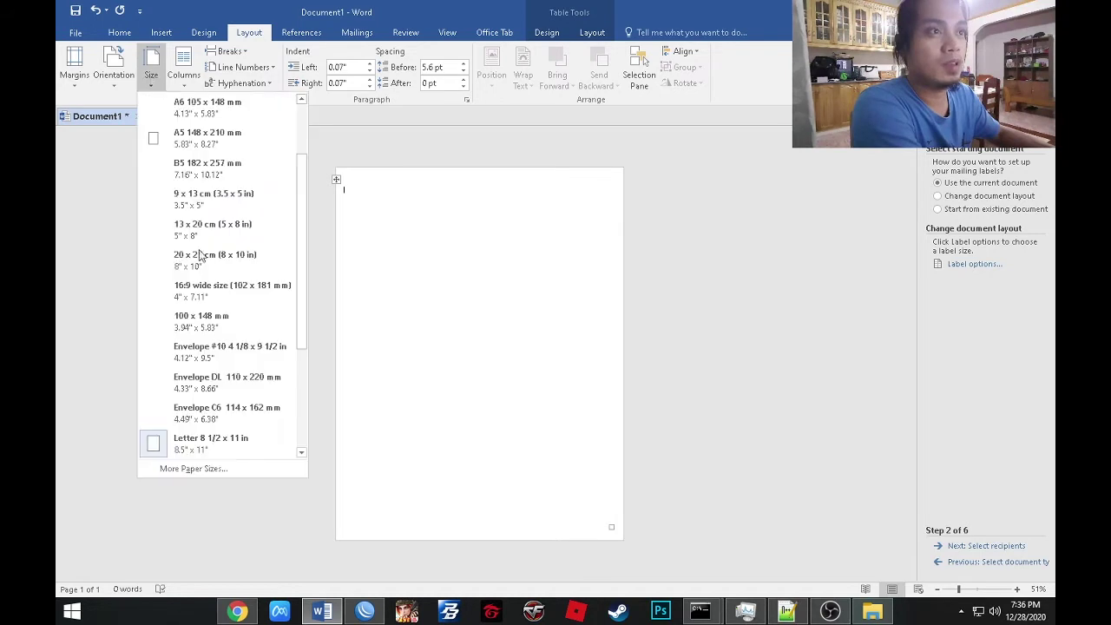
scroll(217, 295, "down", 2)
left_click(197, 445)
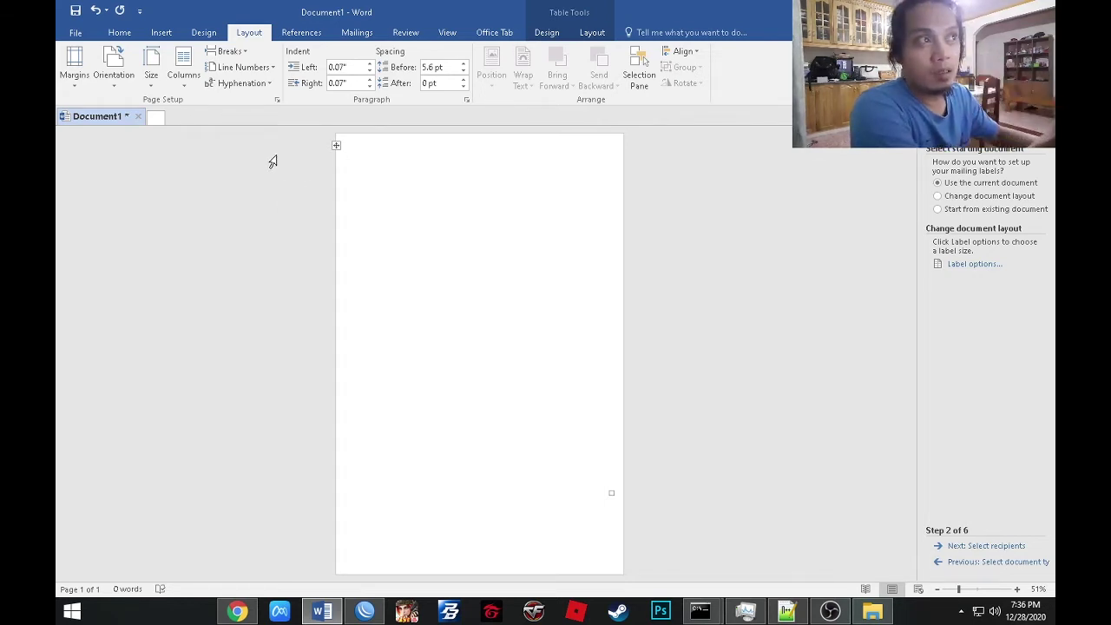
left_click(151, 76)
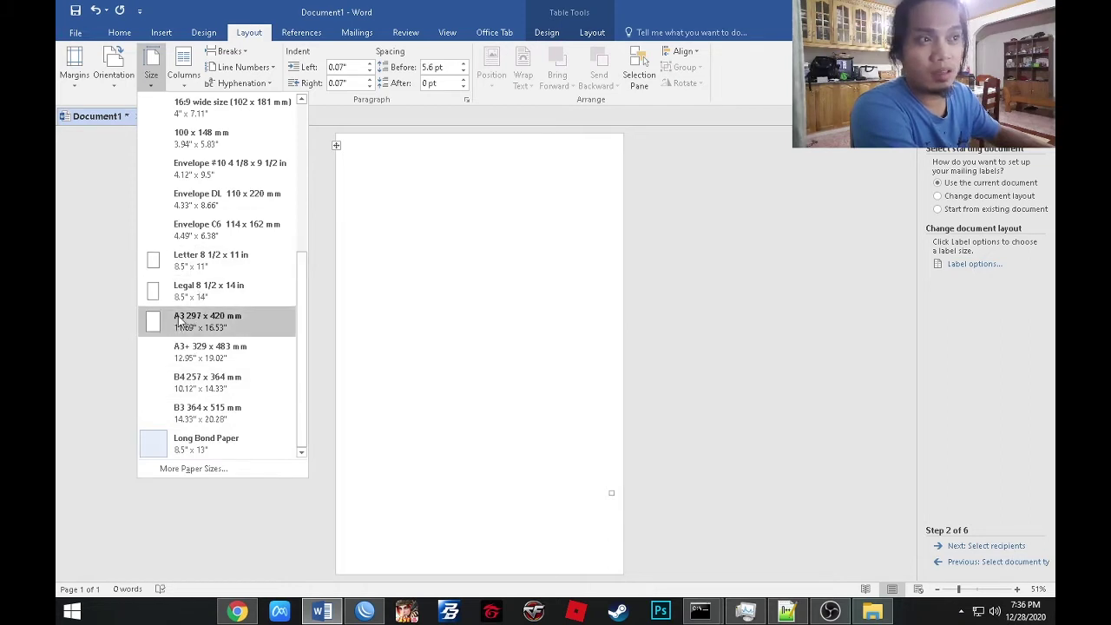
left_click_drag(299, 309, 300, 183)
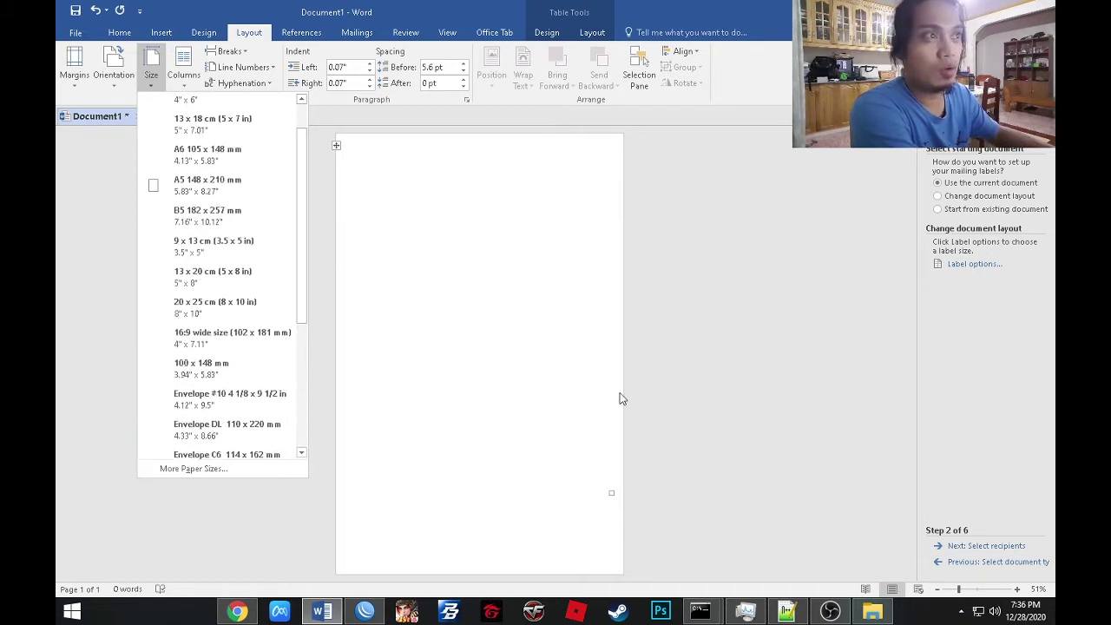
left_click(620, 393)
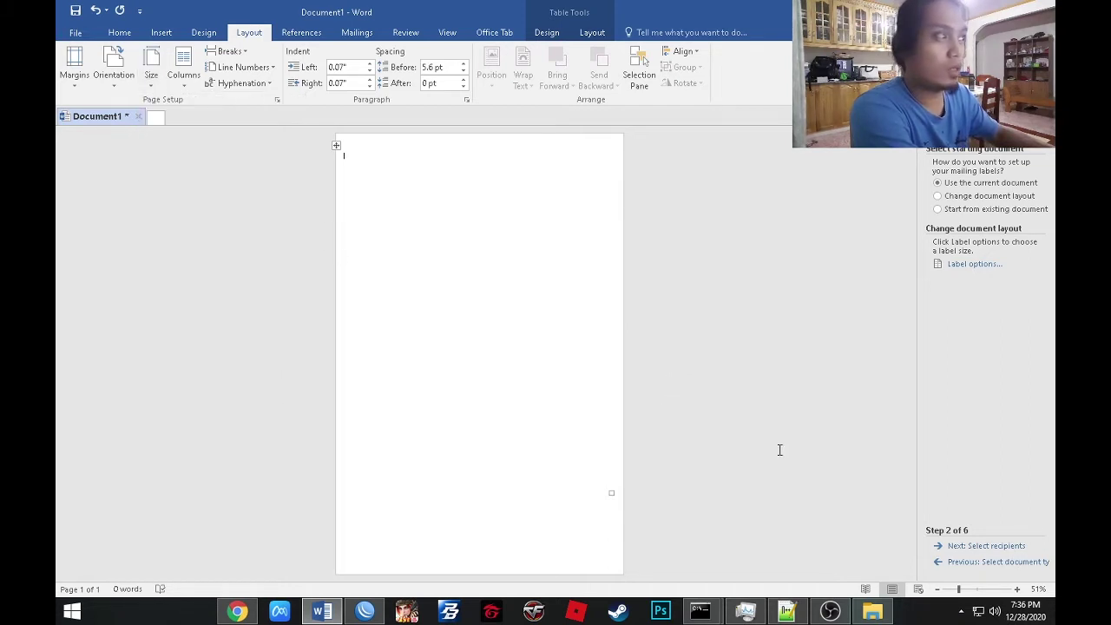
Open the EPSON L220 printer settings from the system tray icon.
left_click(961, 612)
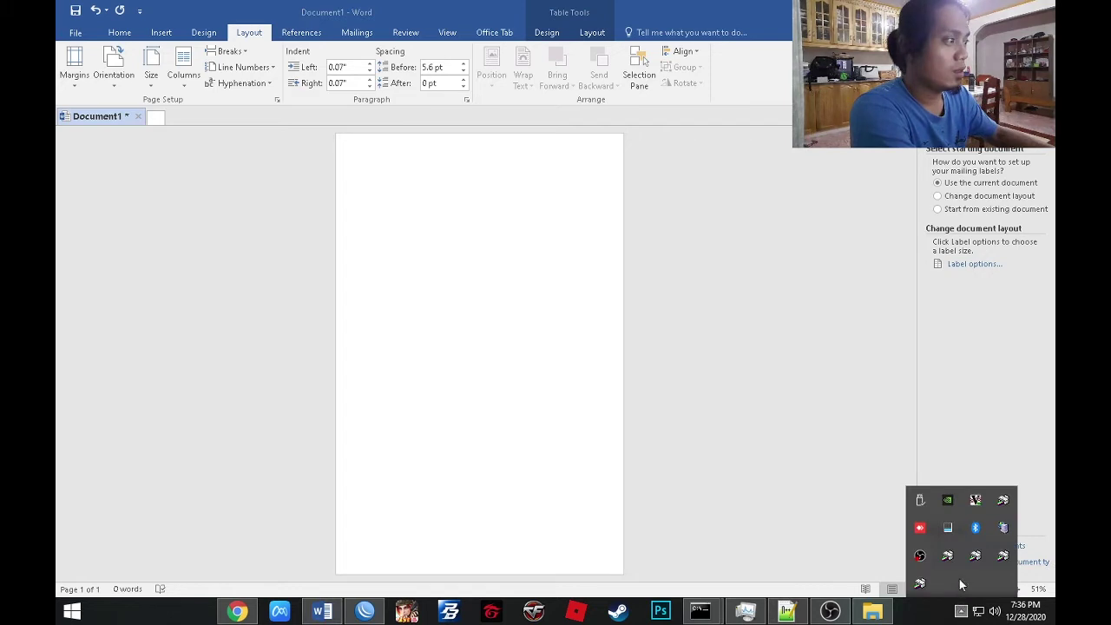
right_click(1005, 503)
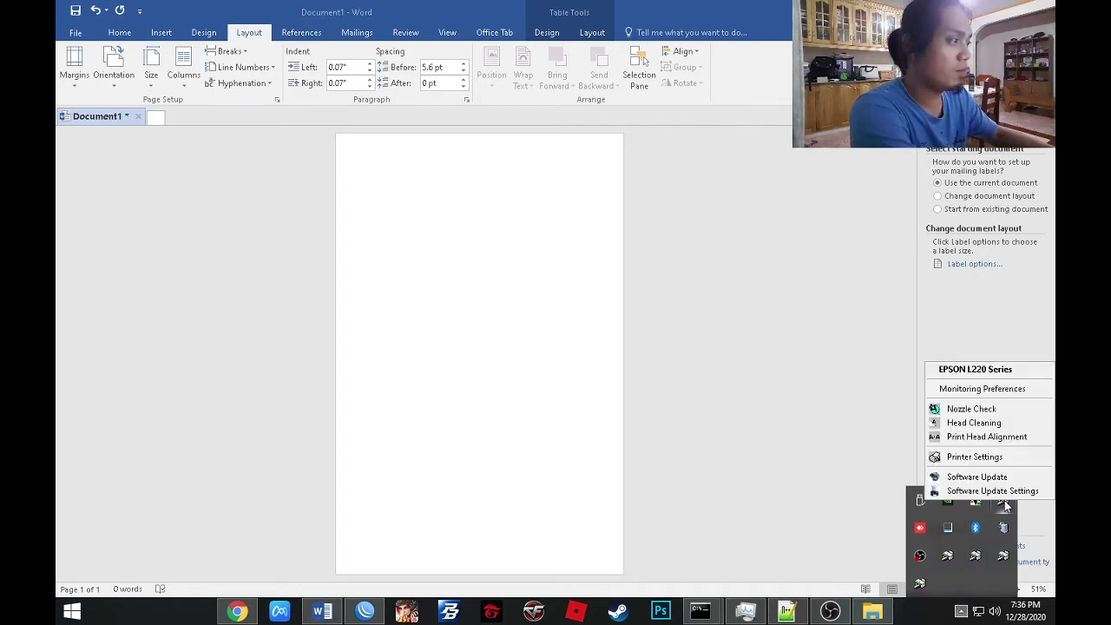
left_click(960, 457)
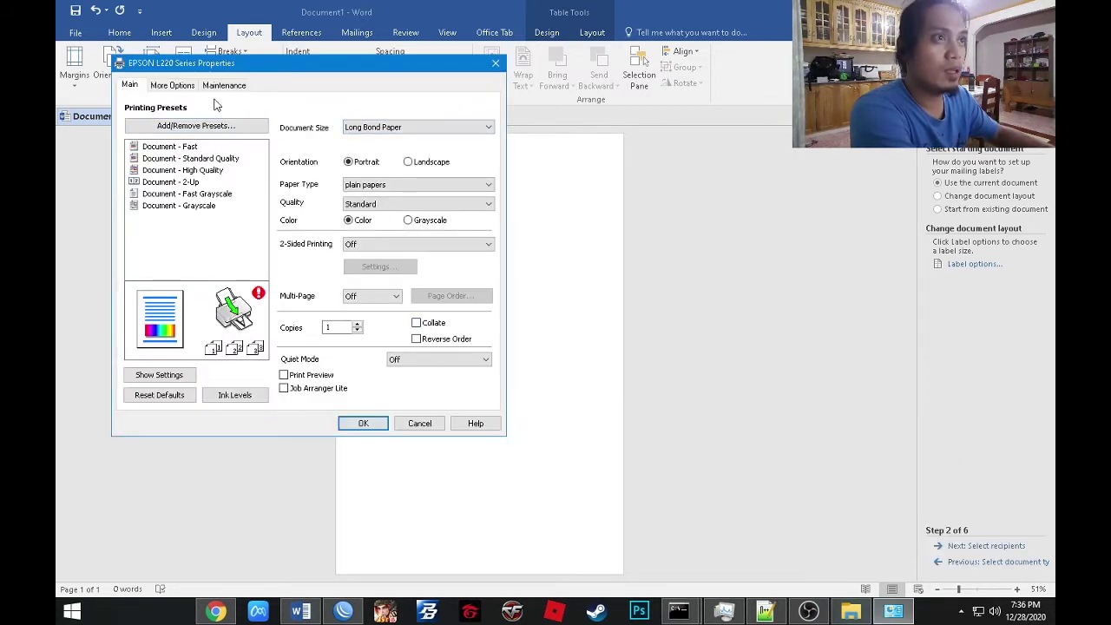
Save a user-defined 'Long Bond Paper' size of 8.50 × 13.00 inches, overwriting the old one.
left_click(363, 129)
left_click(372, 331)
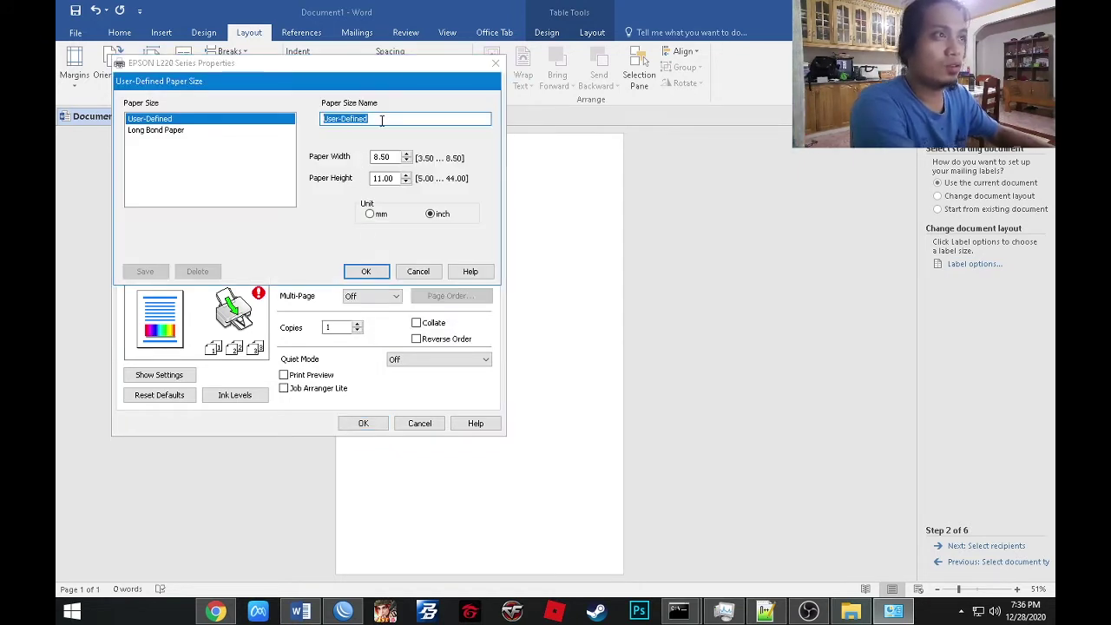
type("Long ")
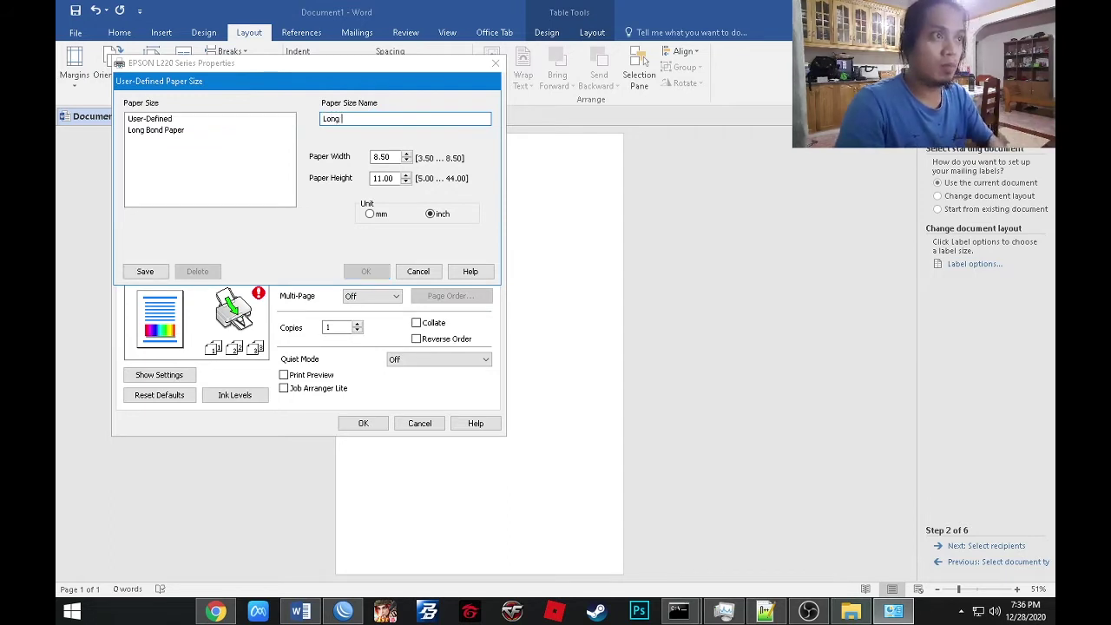
type("Bind")
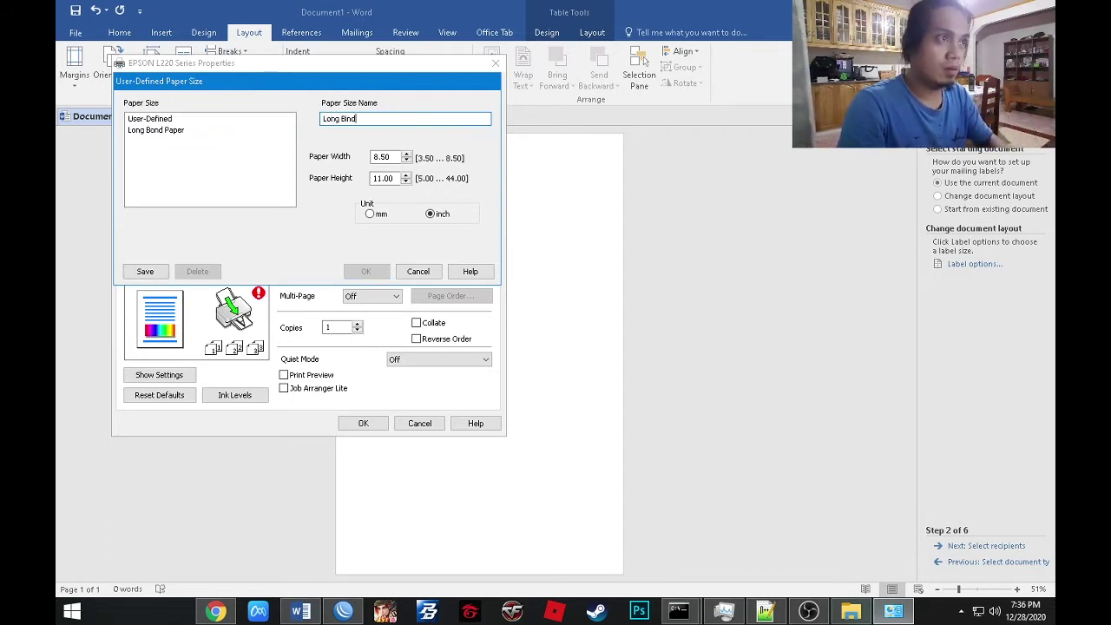
key("BackSpace")
key("BackSpace")
key("BackSpace")
type("ong")
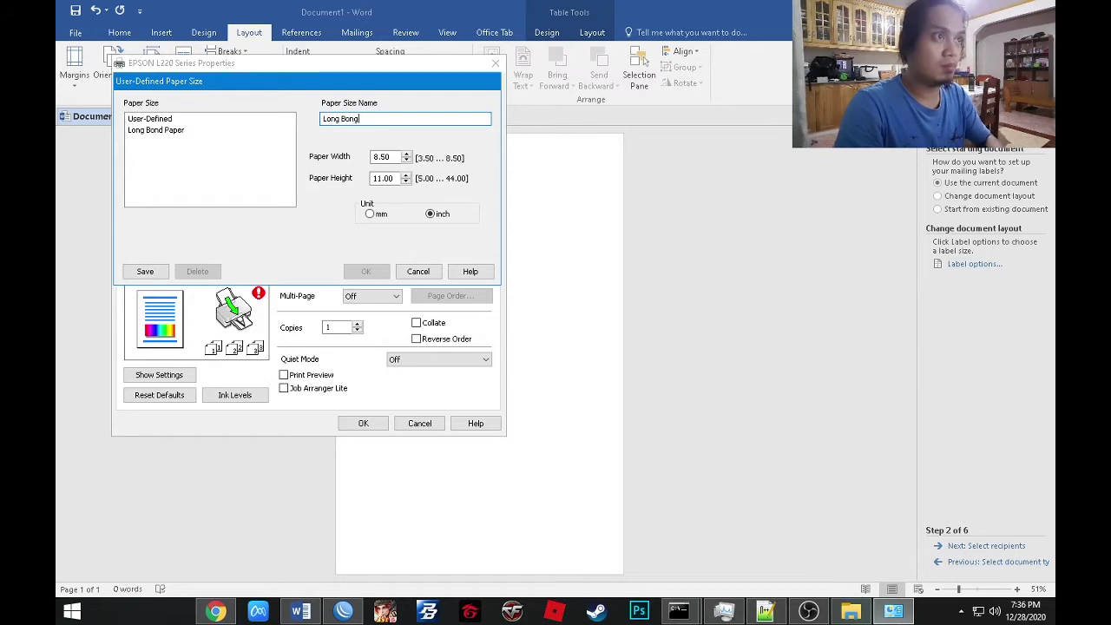
key("BackSpace")
type("d Pap")
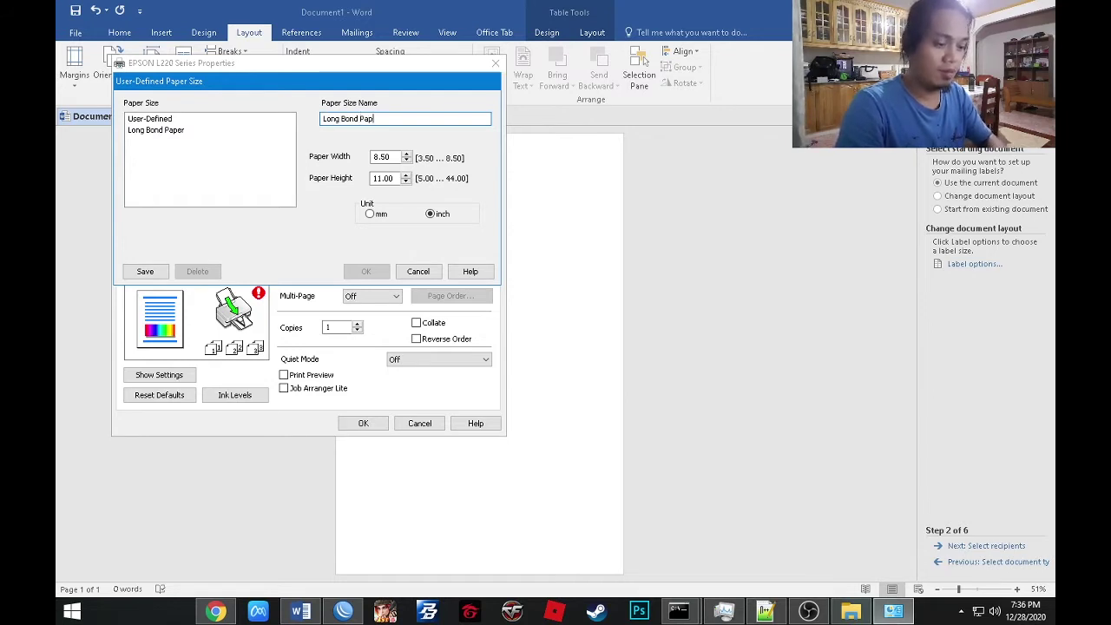
type("er")
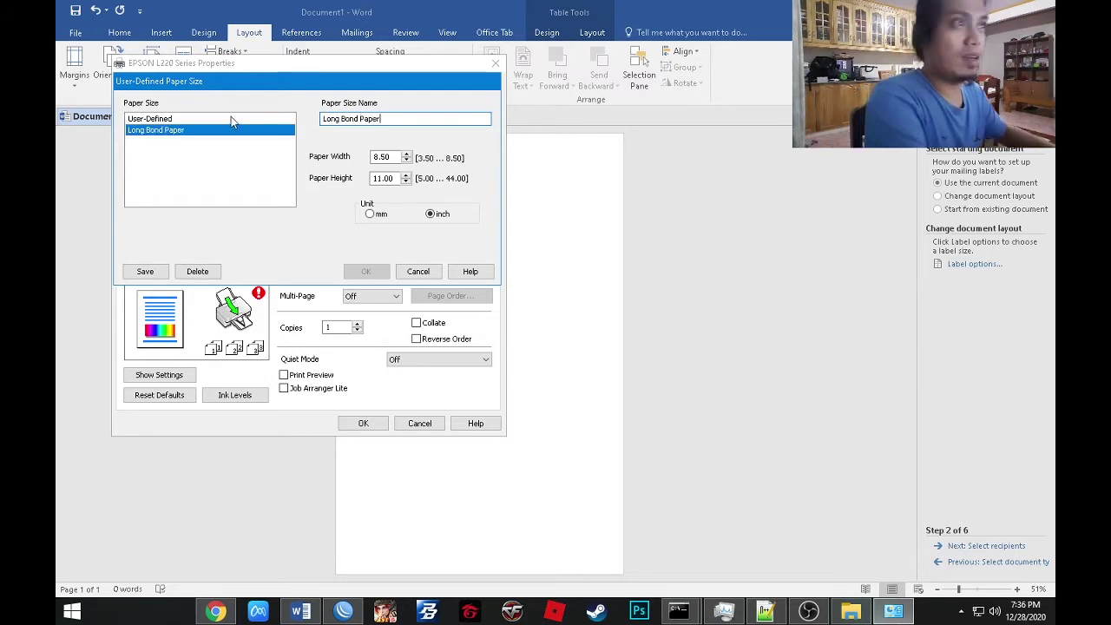
left_click(383, 178)
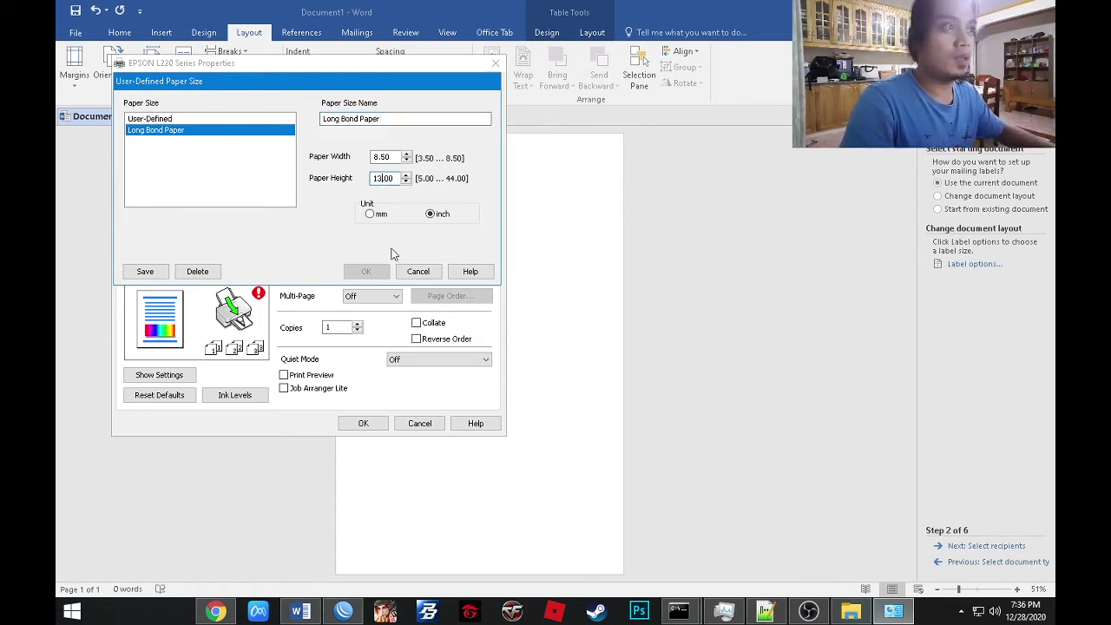
left_click(145, 271)
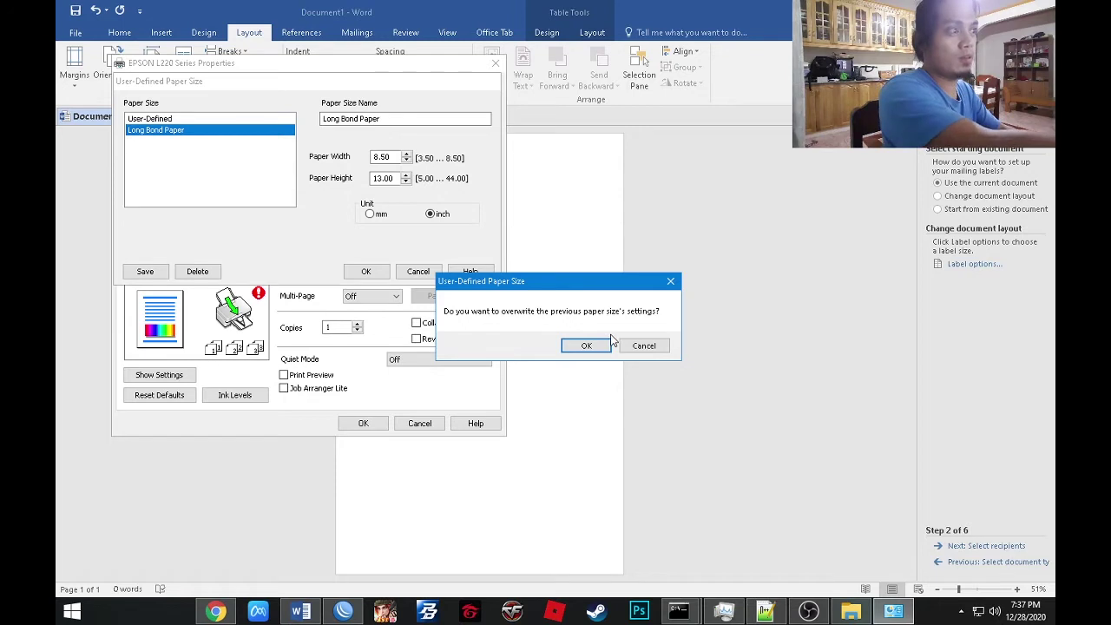
left_click(586, 346)
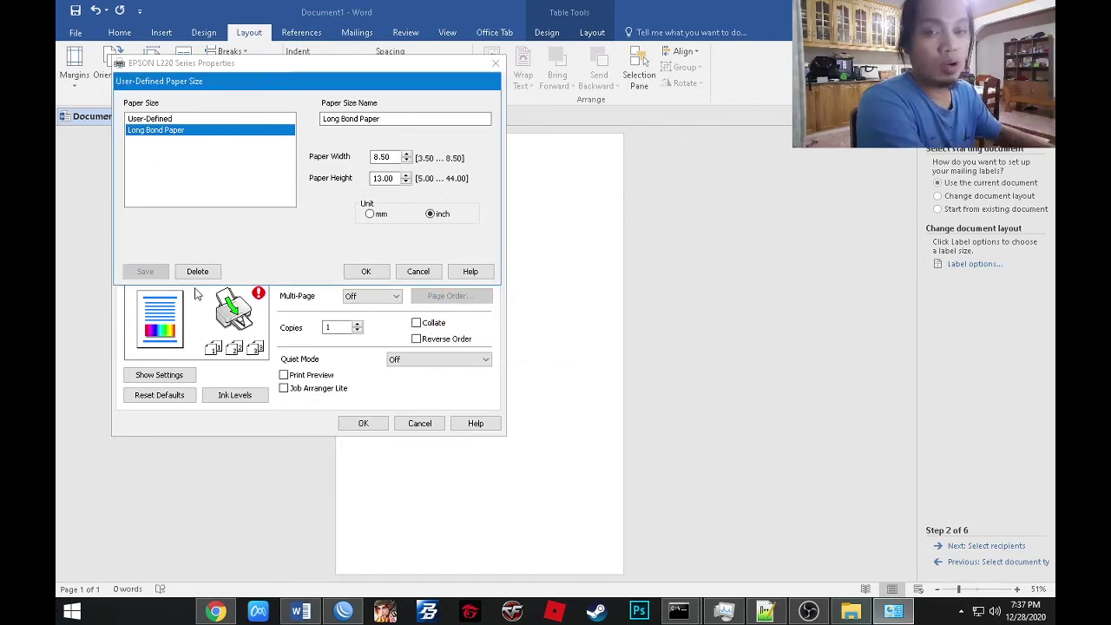
left_click(366, 272)
left_click(363, 423)
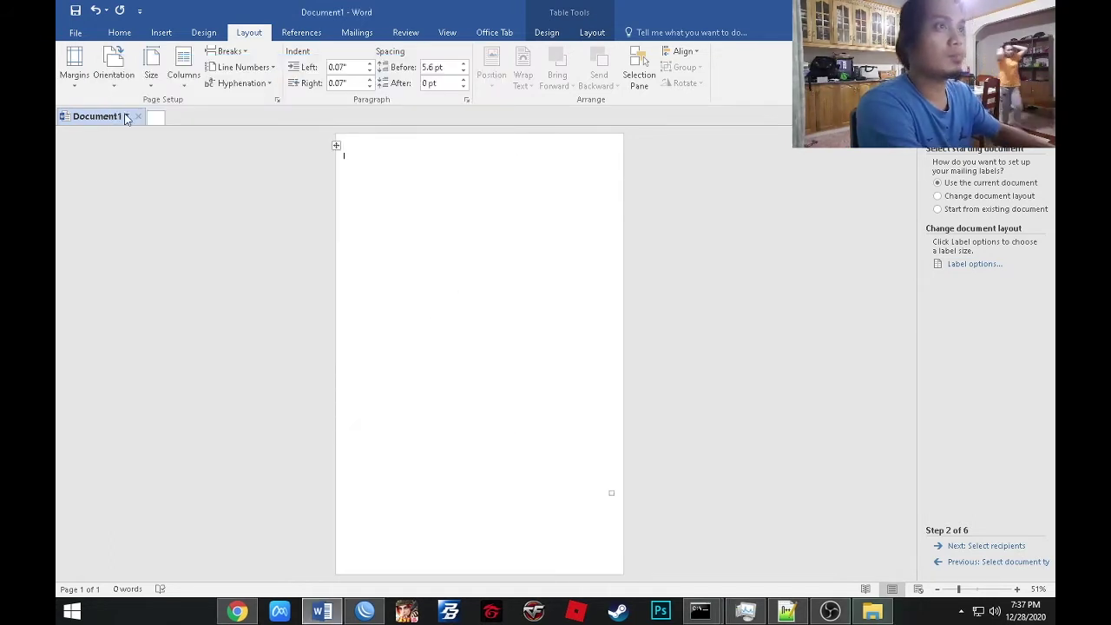
Set the page size to Long Bond Paper and give the label table the light grid style.
left_click(151, 65)
left_click(191, 443)
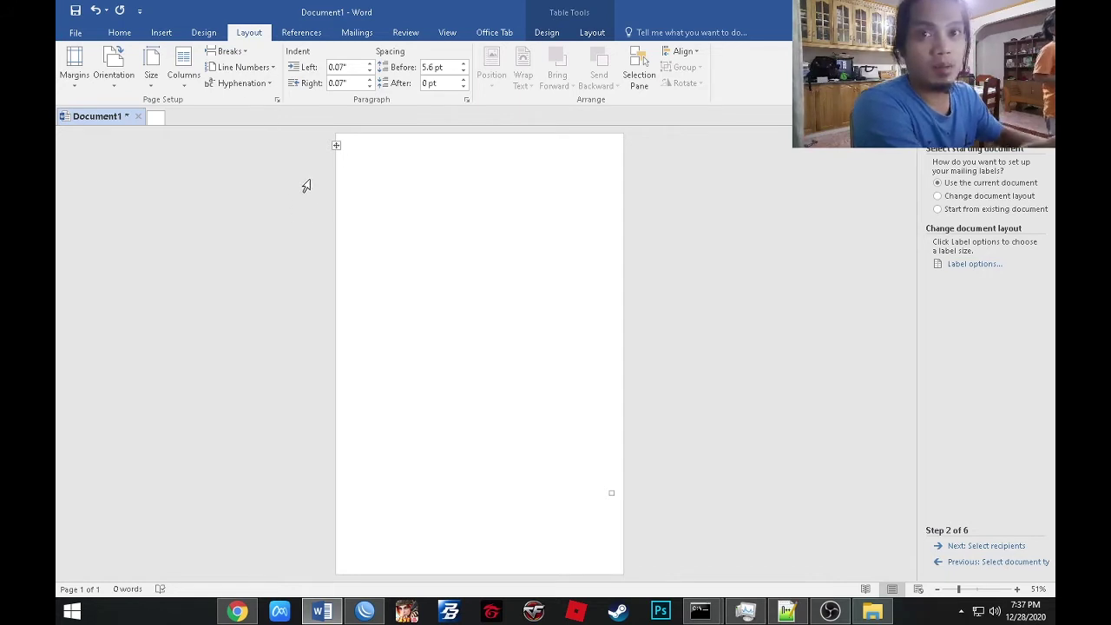
left_click(554, 34)
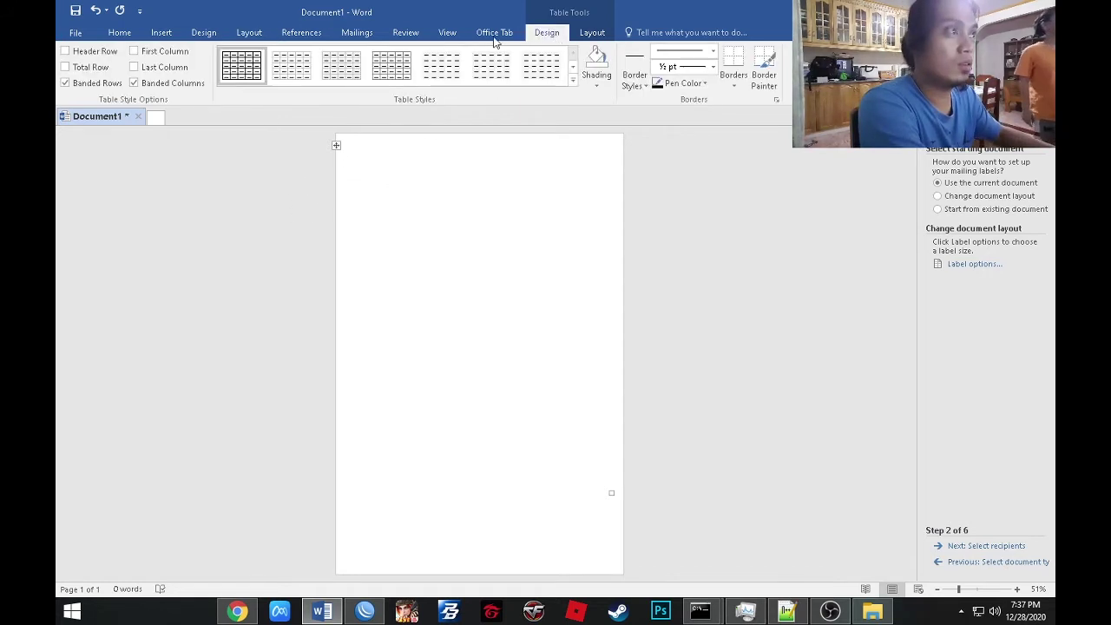
left_click(289, 68)
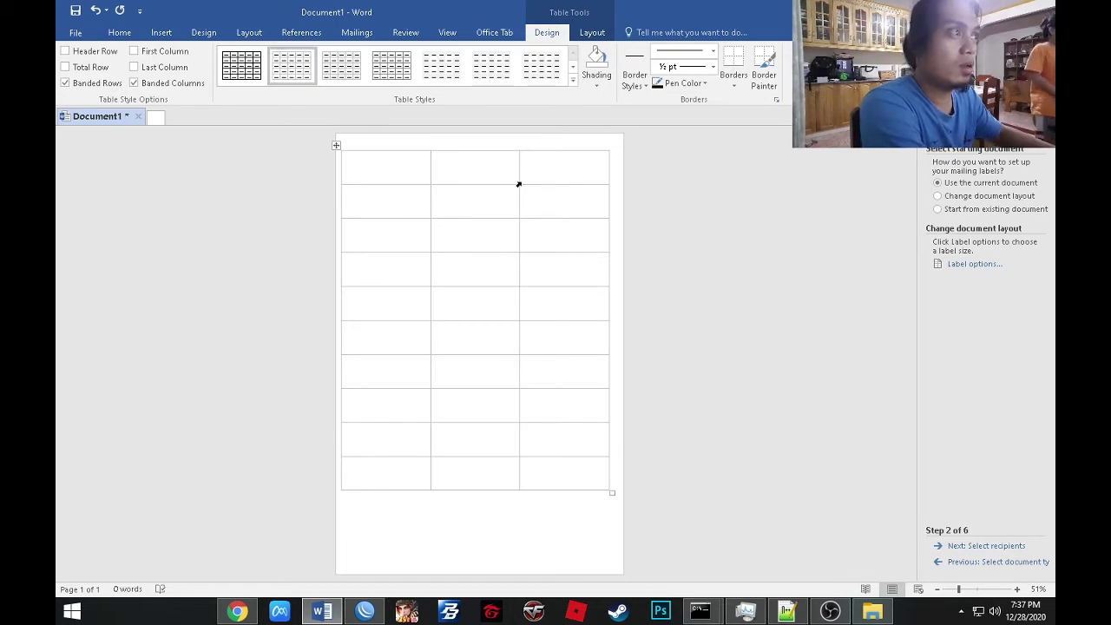
Centre the label table horizontally on the page through Table Properties.
left_click(591, 35)
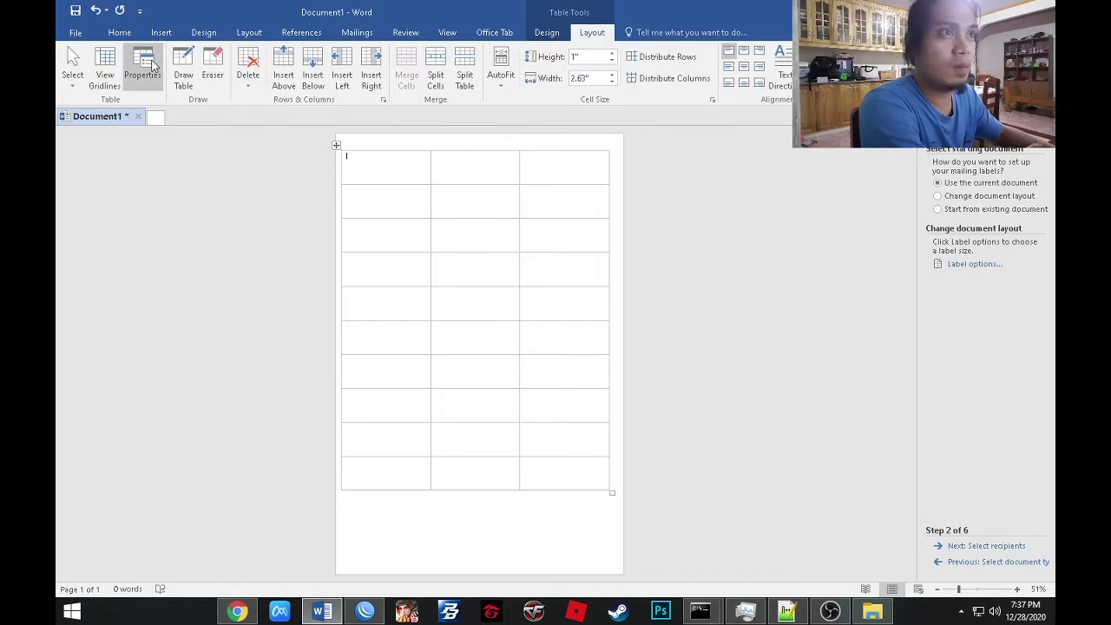
left_click(143, 69)
left_click(486, 251)
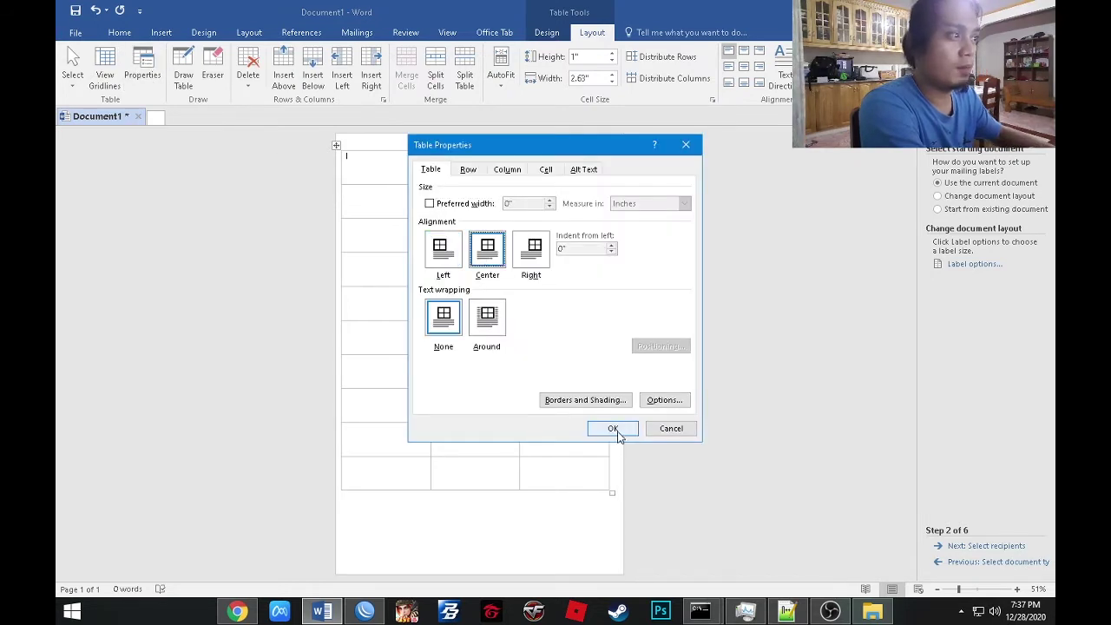
left_click(613, 428)
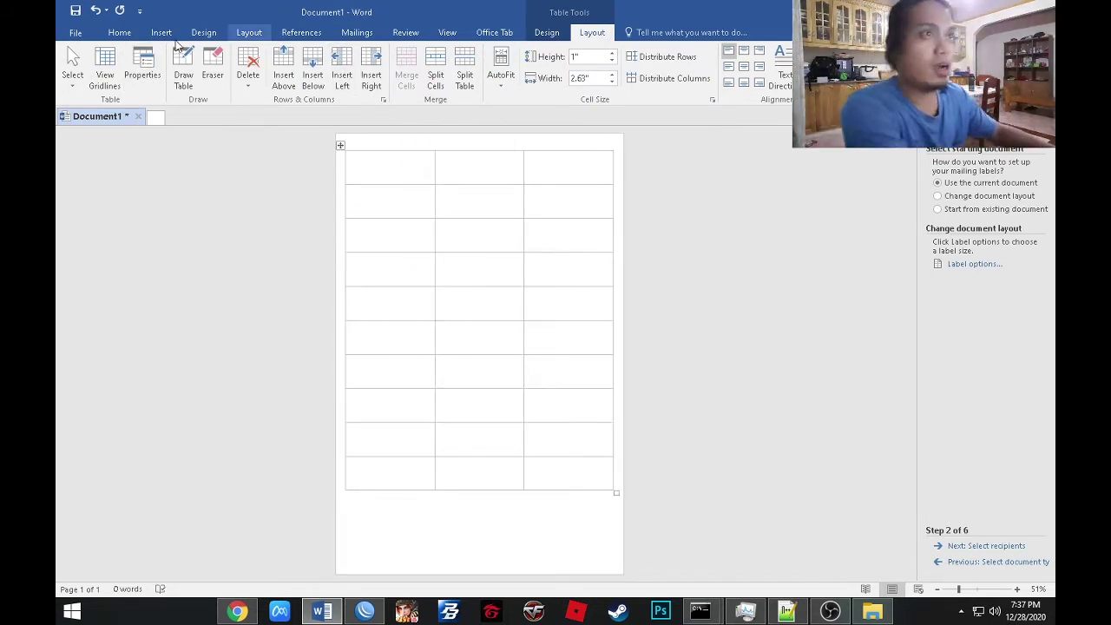
left_click(142, 71)
left_click(487, 250)
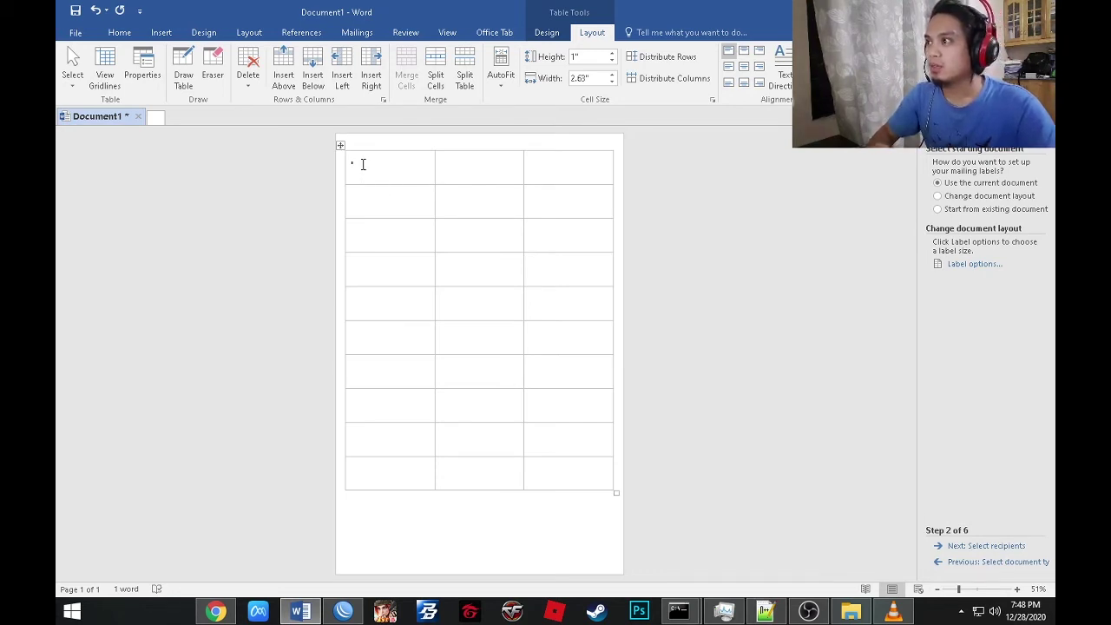
Try solid black borders, then revert the table to light grid lines and clear the stray character.
left_click(525, 330)
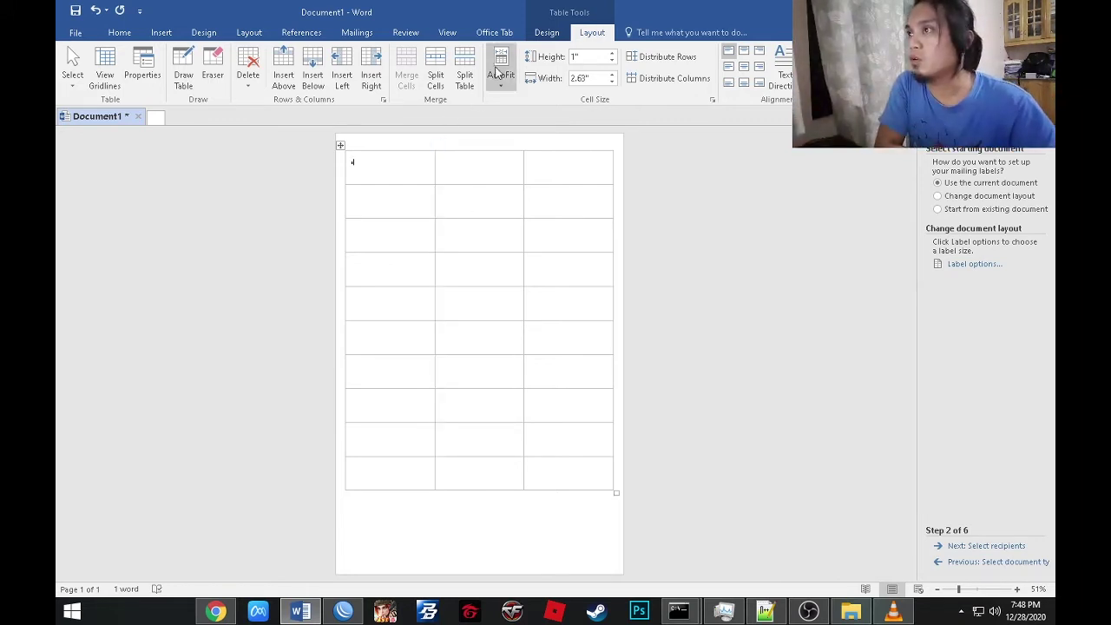
left_click(547, 33)
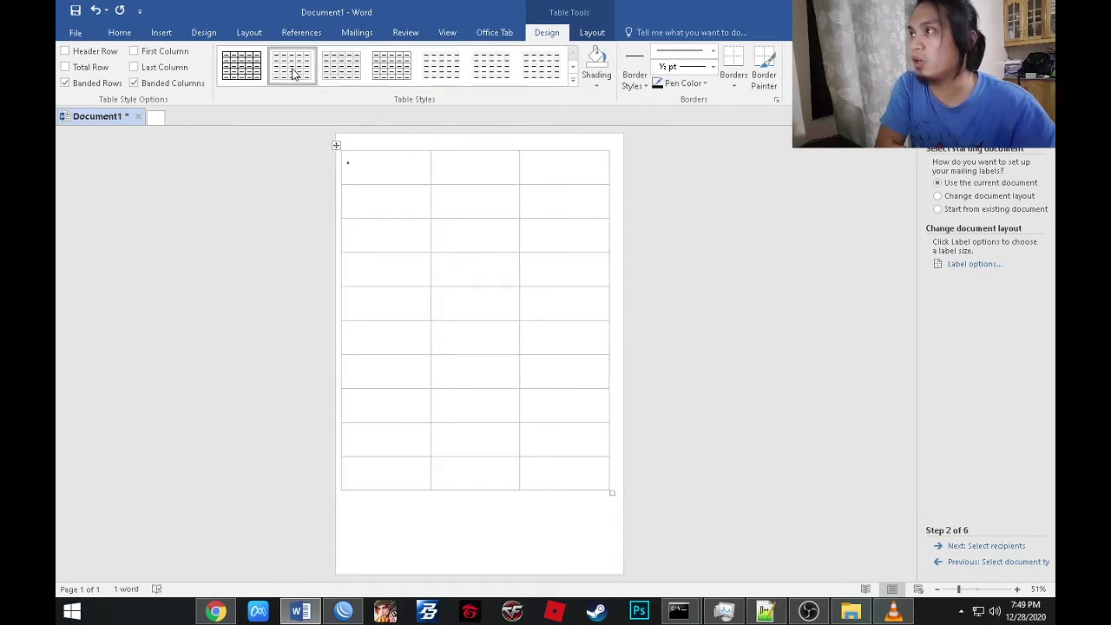
left_click(247, 69)
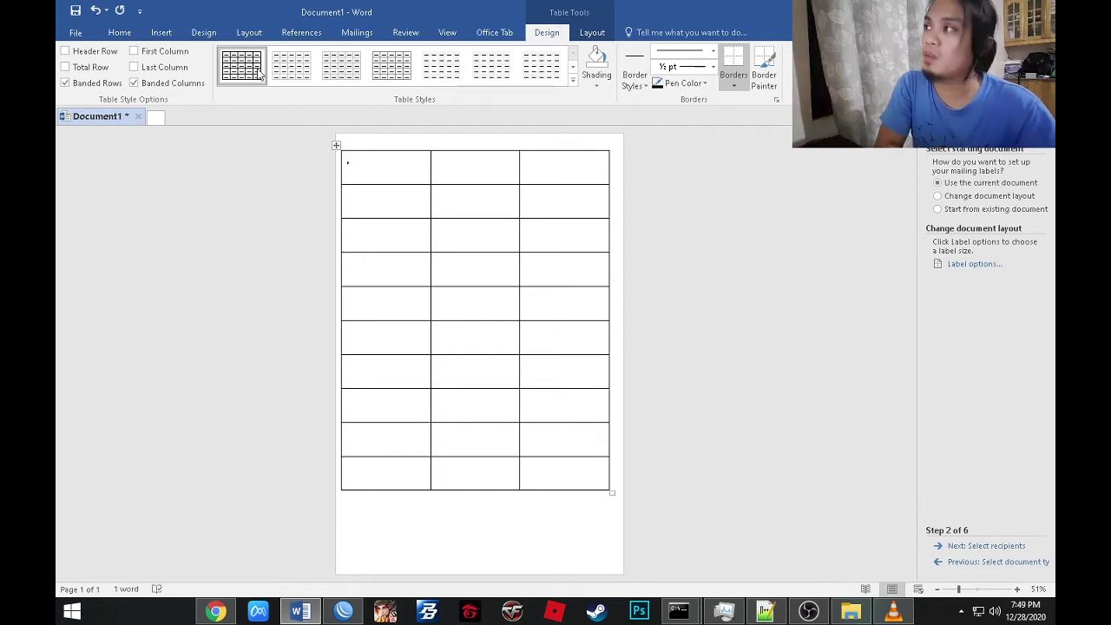
left_click(300, 76)
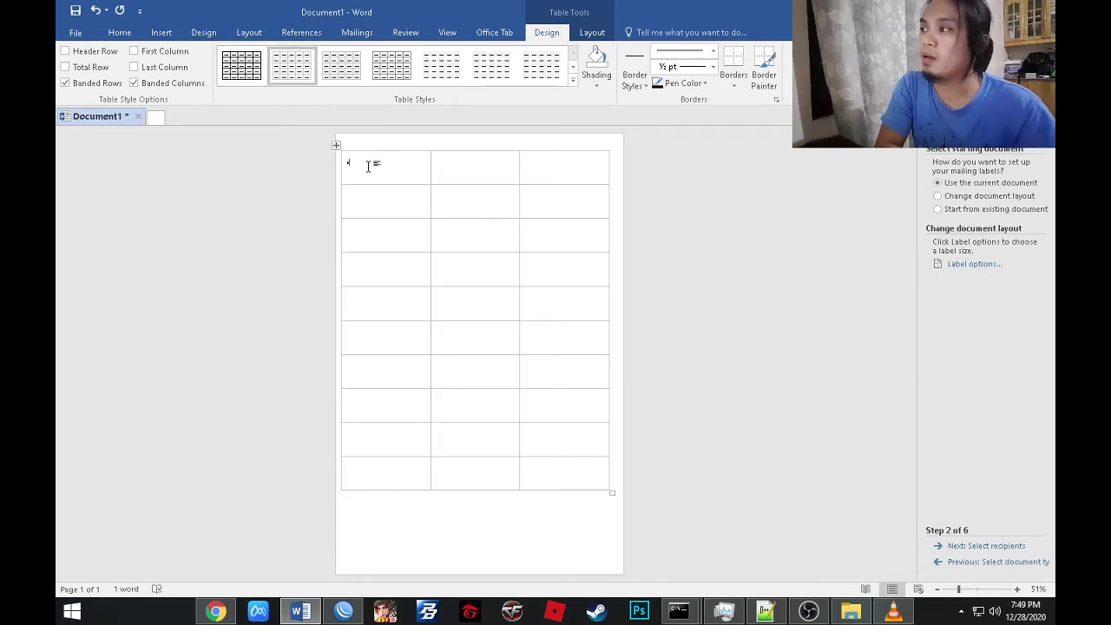
key("BackSpace")
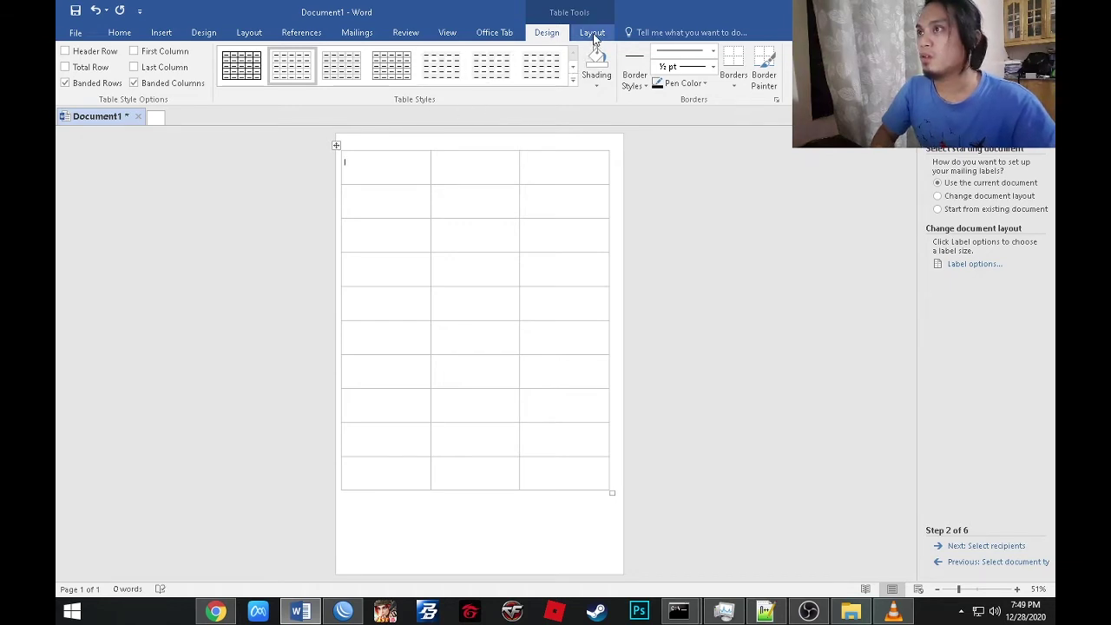
Set the table's alignment to Center in Table Properties.
left_click(594, 34)
left_click(143, 70)
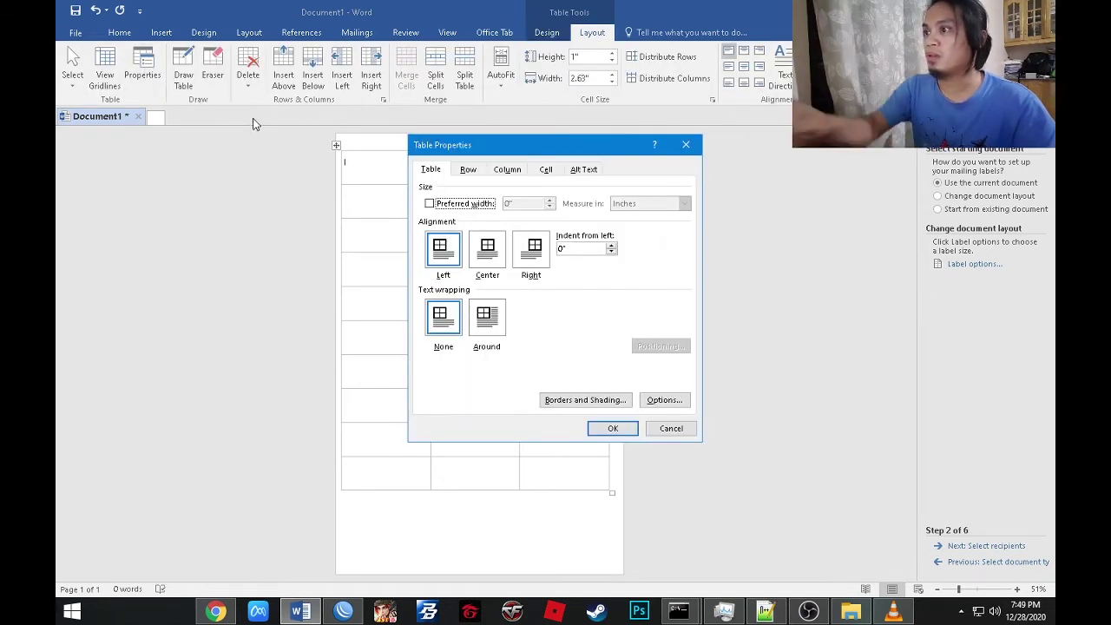
left_click(499, 254)
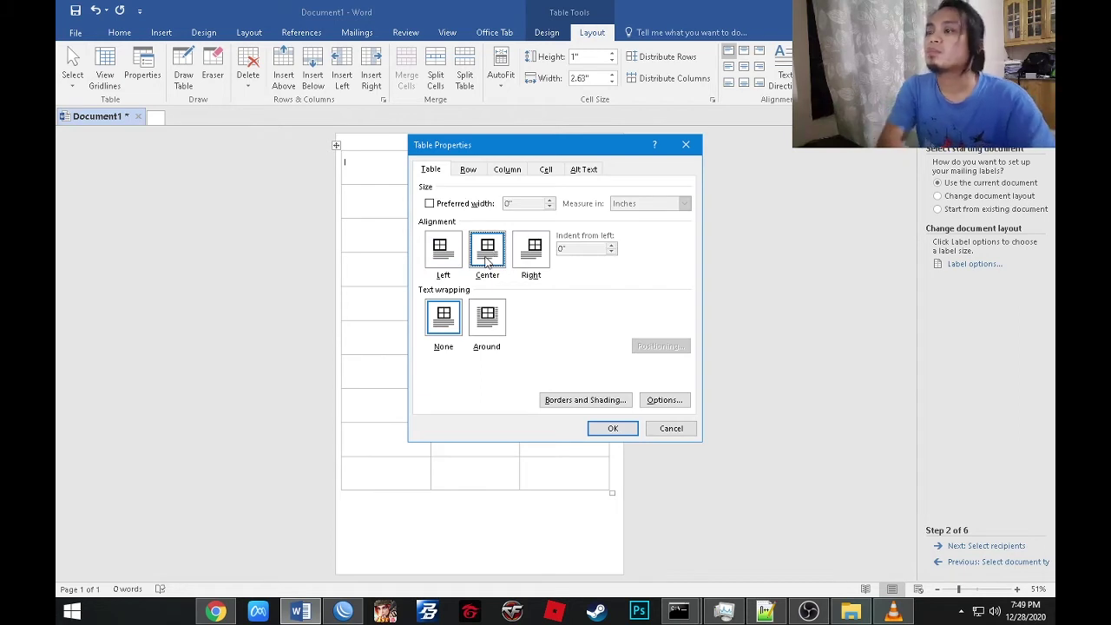
left_click(616, 434)
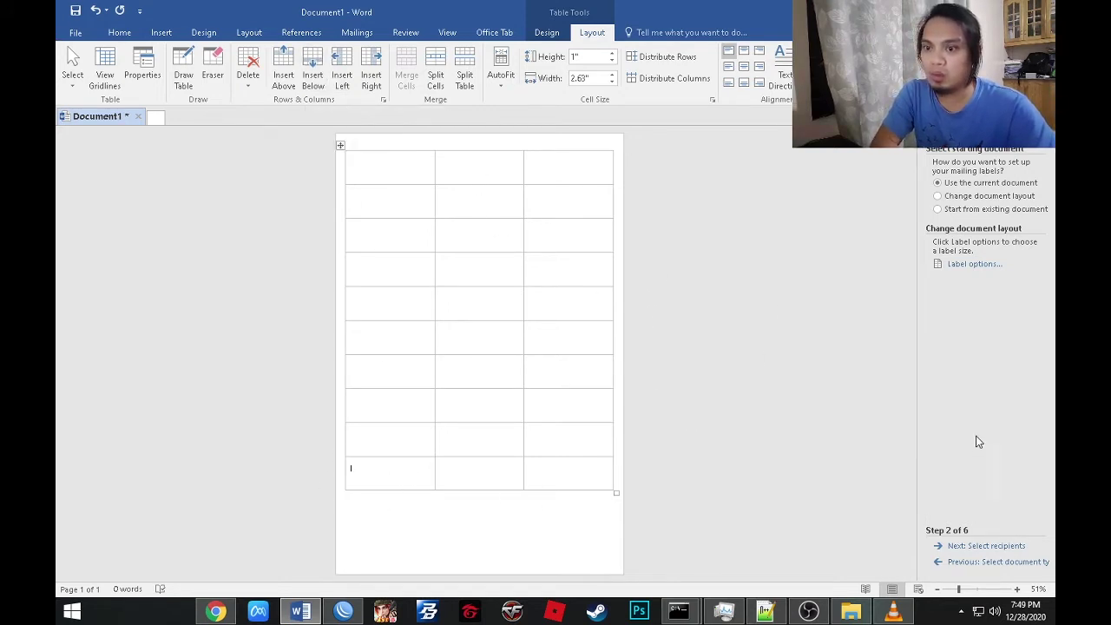
Distribute all rows to an even height and add a row below the last one.
left_click(351, 469)
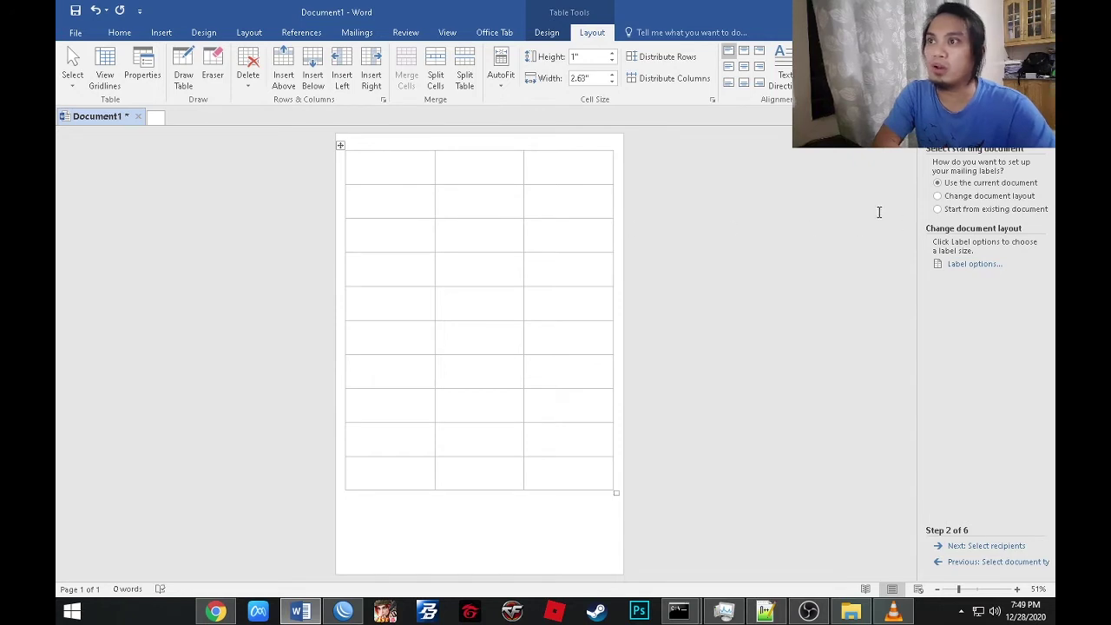
left_click(657, 61)
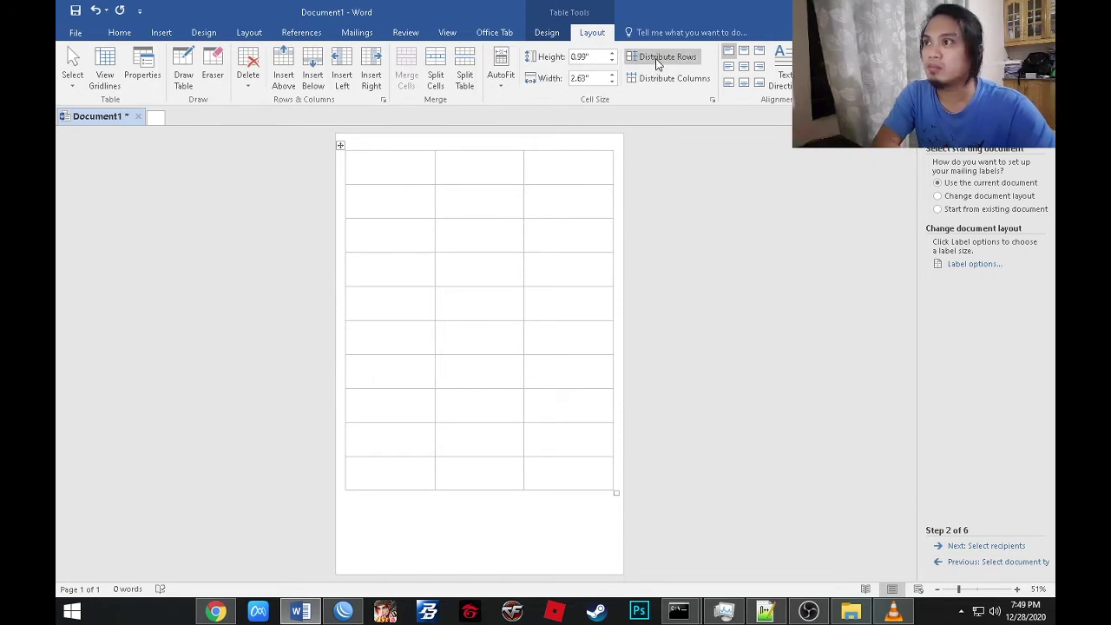
left_click(316, 75)
Add a series of rows below the table's last row.
left_click(316, 75)
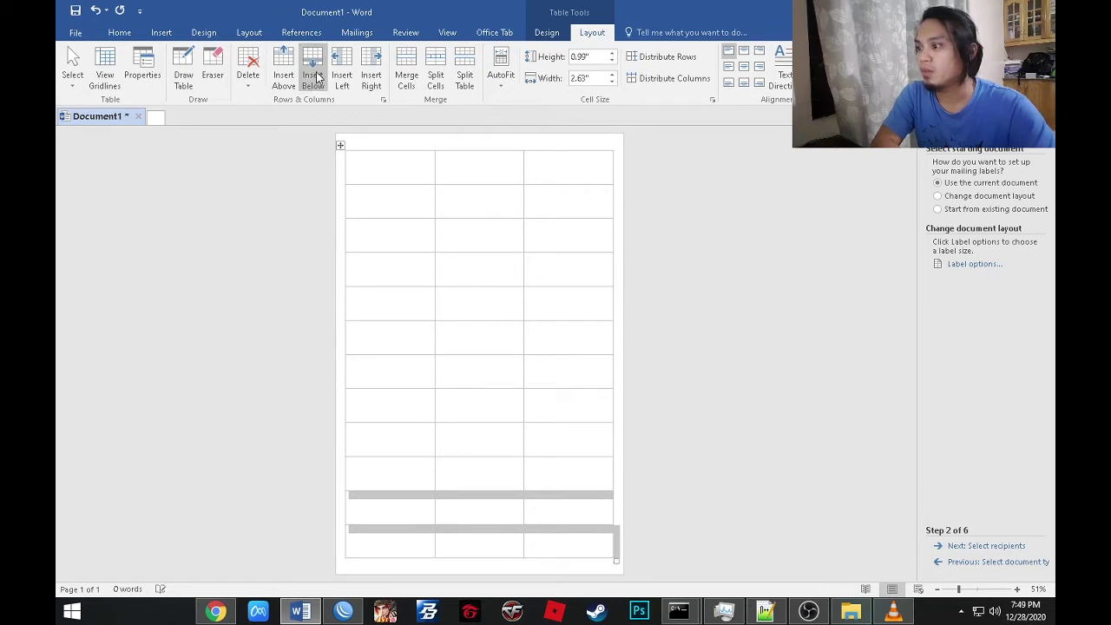
left_click(400, 542)
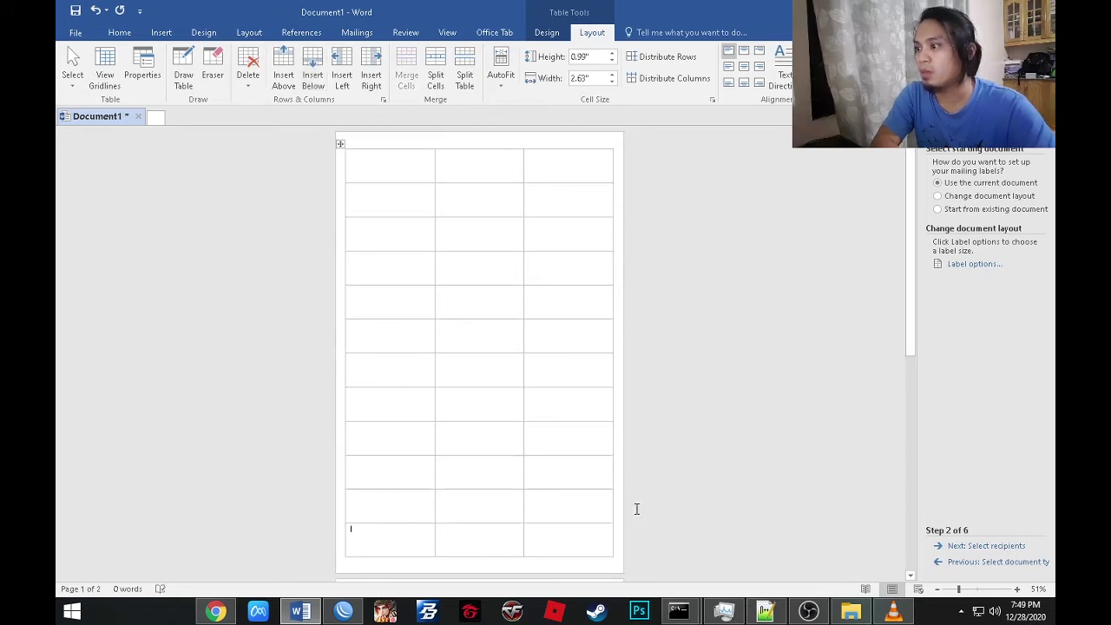
left_click(316, 73)
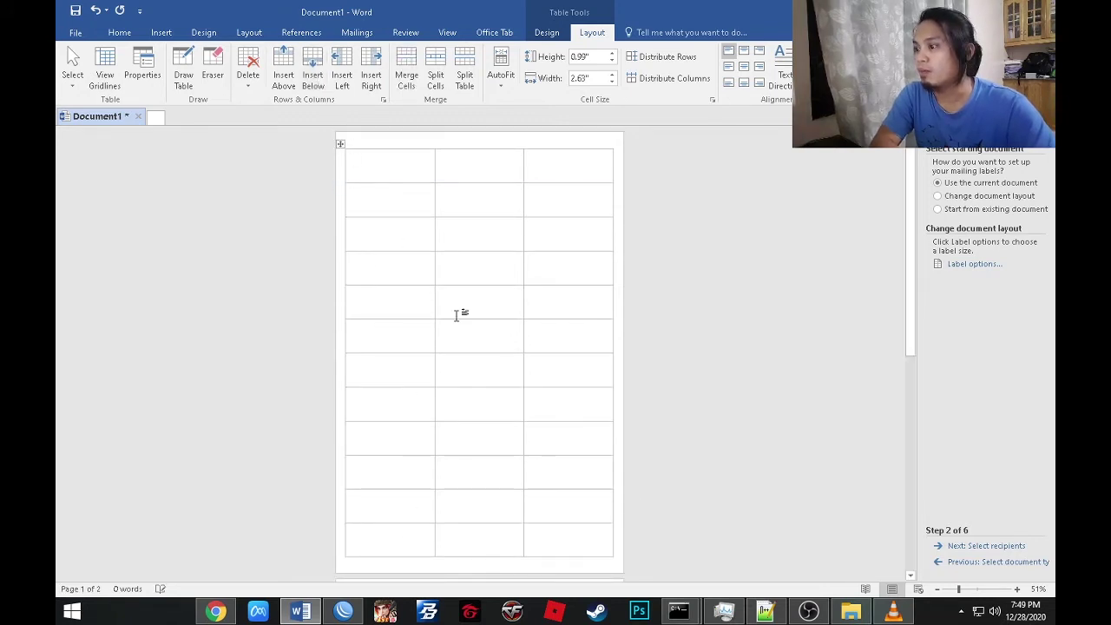
scroll(460, 314, "down", 3)
left_click_drag(912, 325, 921, 556)
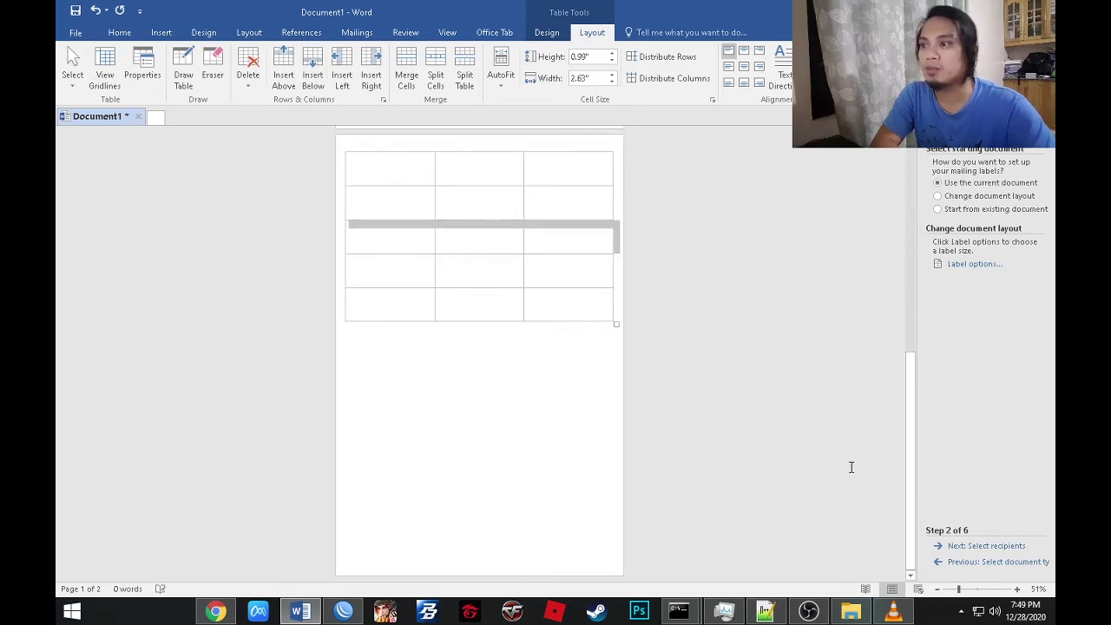
left_click(313, 69)
left_click(313, 70)
left_click(312, 69)
left_click(313, 70)
left_click(313, 70)
left_click(313, 69)
left_click(312, 69)
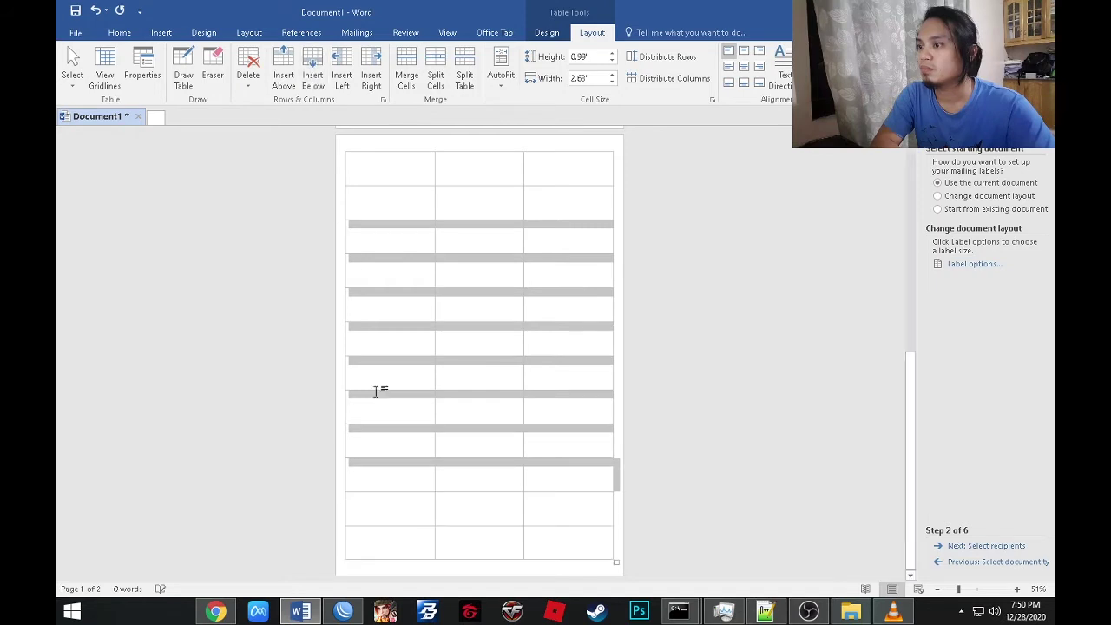
left_click(411, 550)
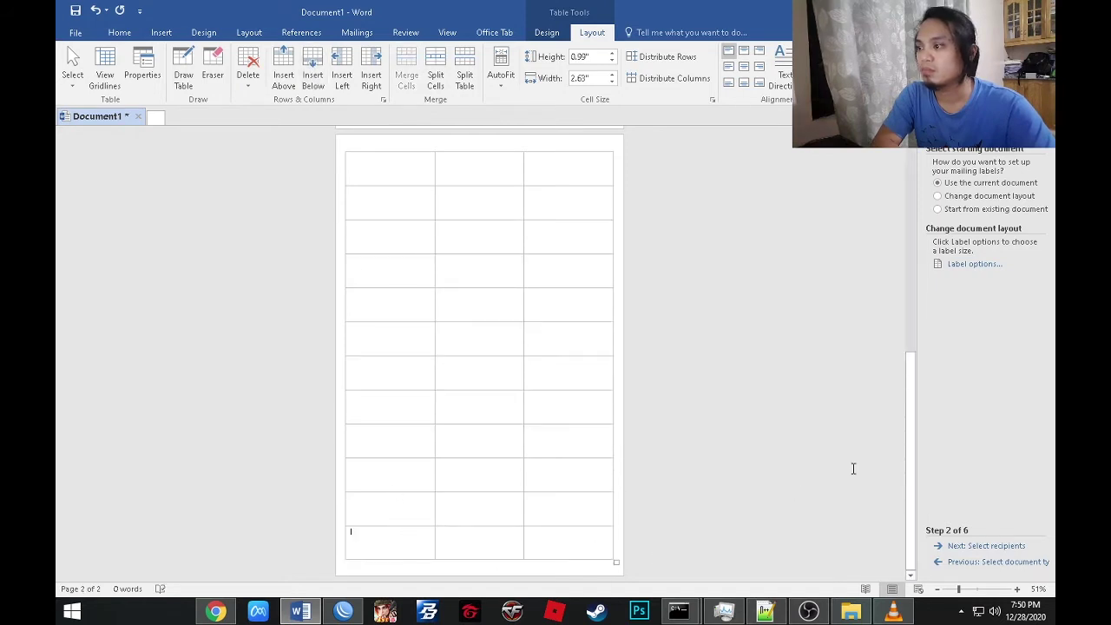
left_click(326, 82)
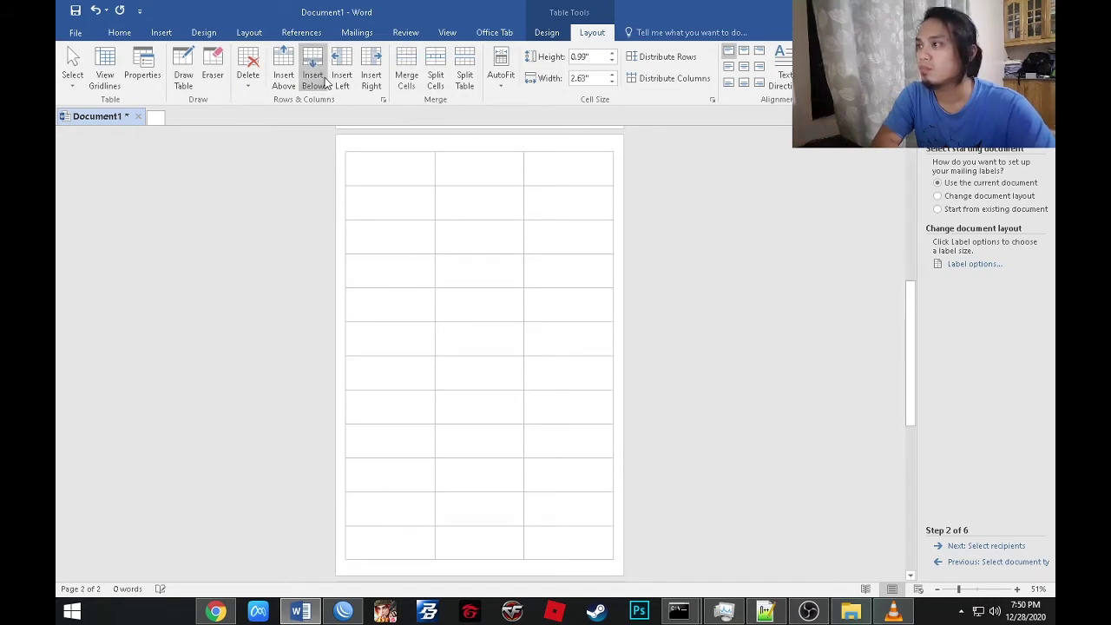
left_click(326, 82)
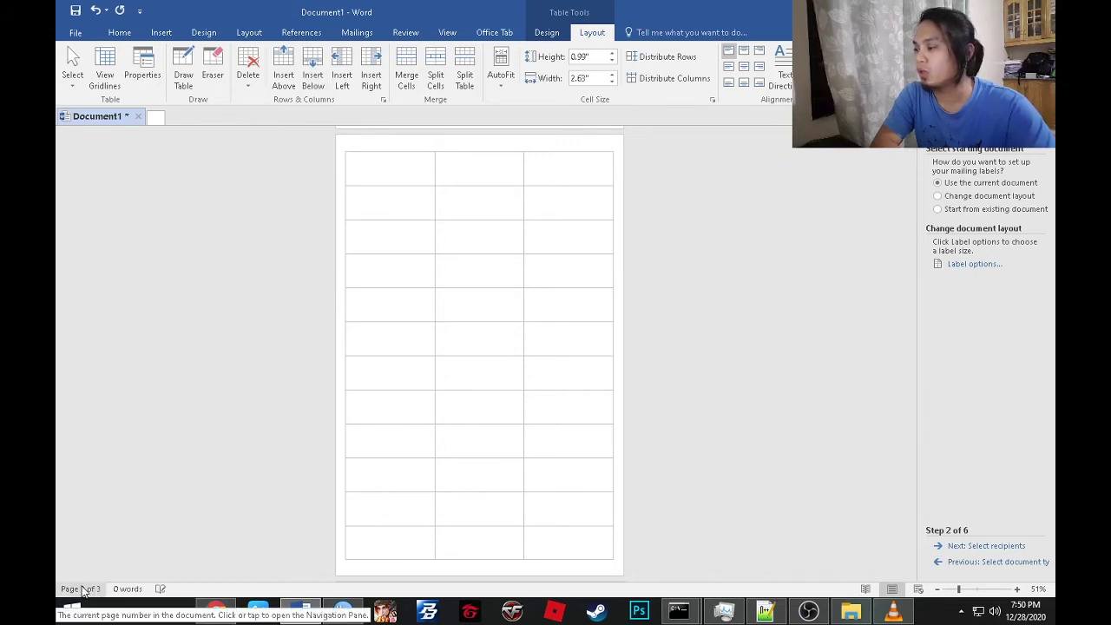
Keep inserting rows while scrolling down to follow the table's new end.
left_click_drag(905, 374, 909, 566)
left_click(393, 437)
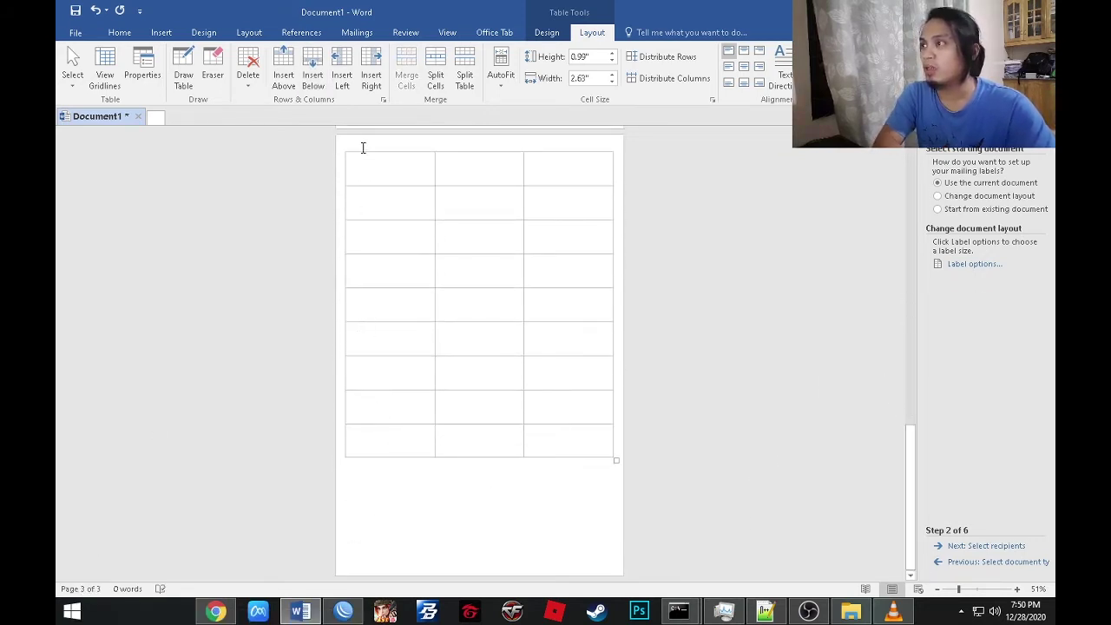
left_click(320, 75)
left_click(319, 76)
left_click(320, 76)
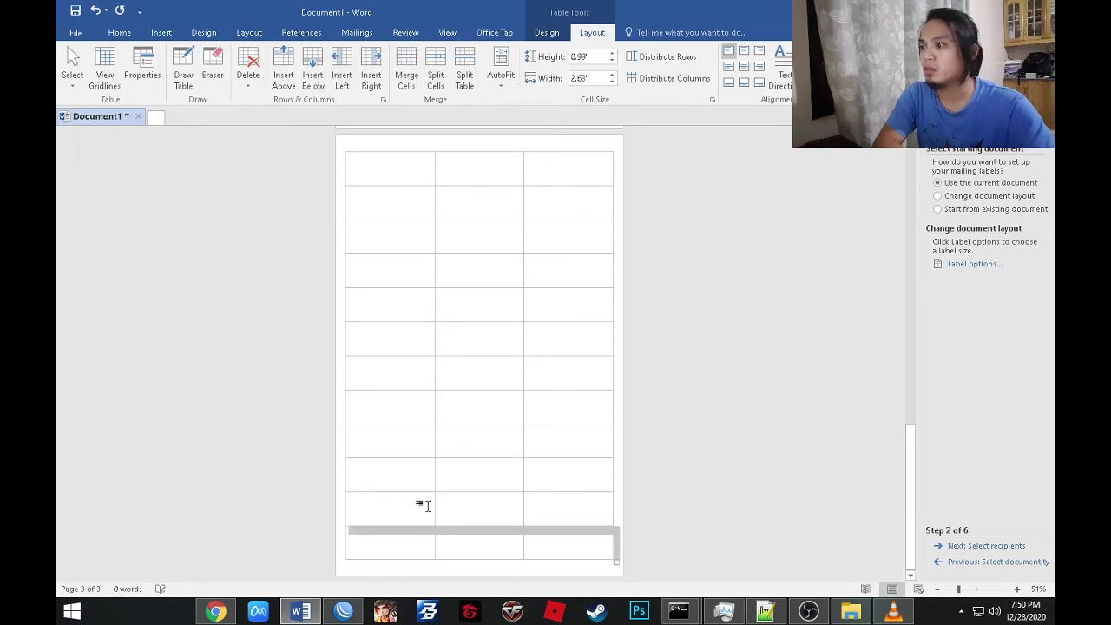
left_click(408, 540)
left_click(912, 447)
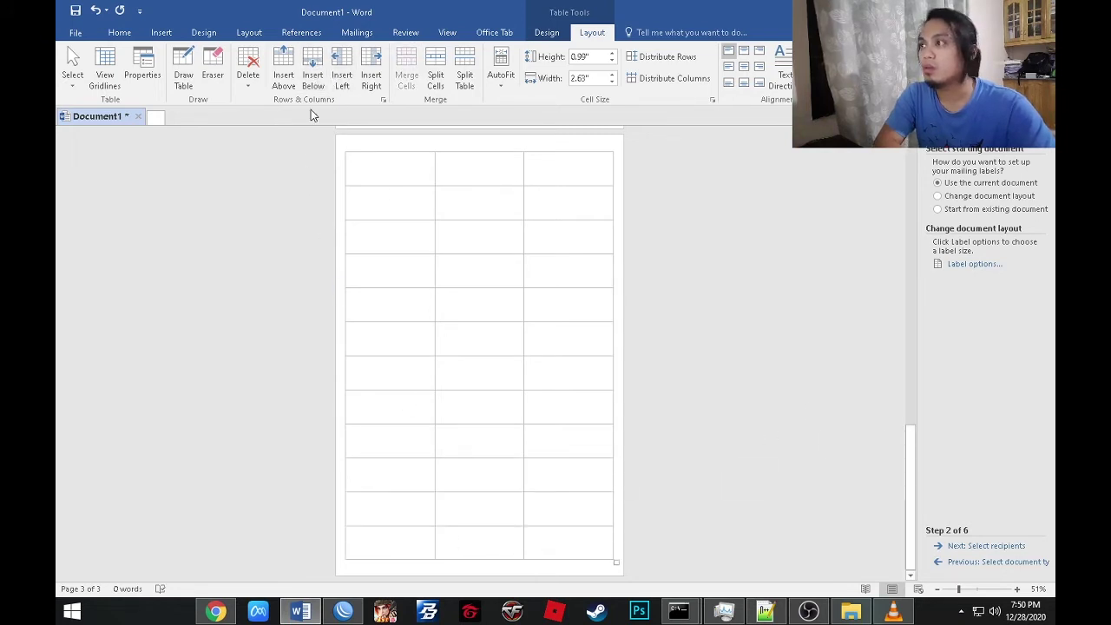
left_click(313, 76)
left_click(312, 75)
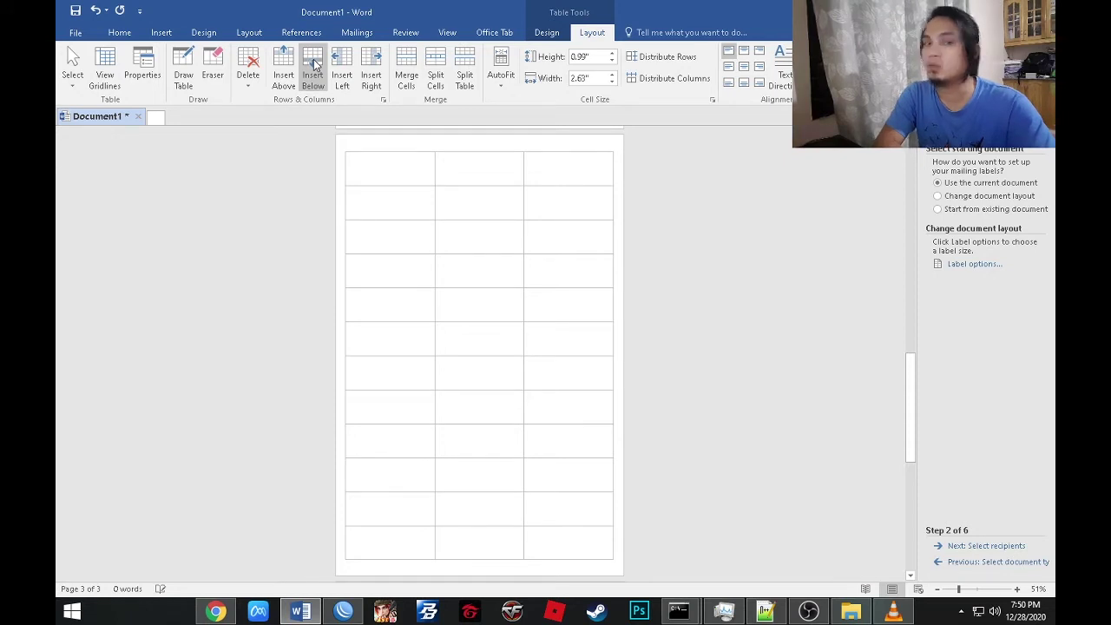
left_click_drag(908, 374, 910, 477)
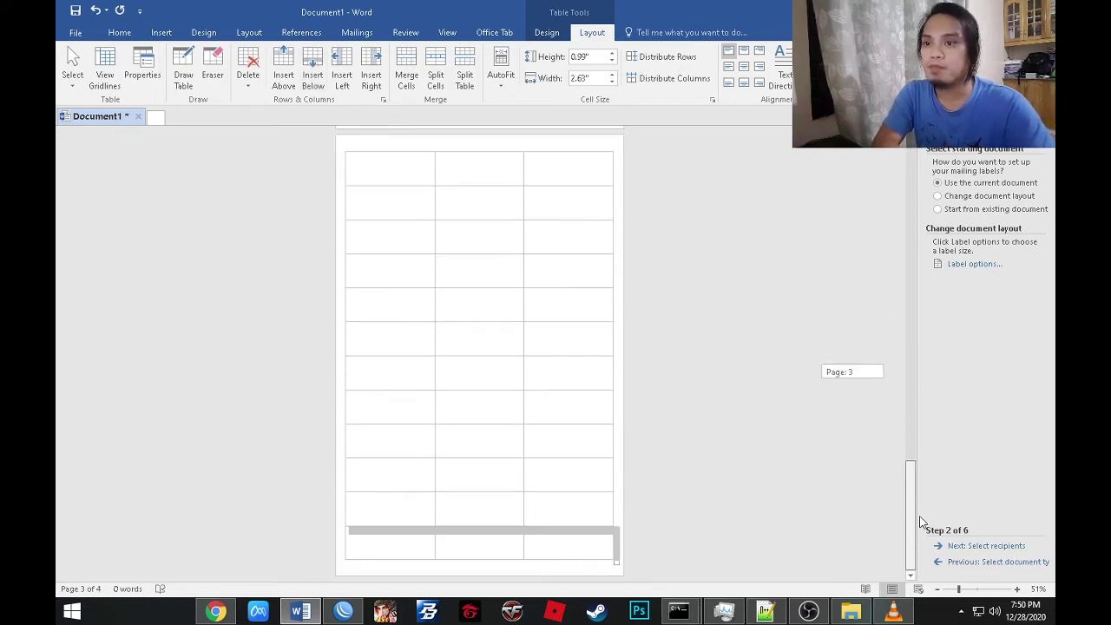
left_click(422, 540)
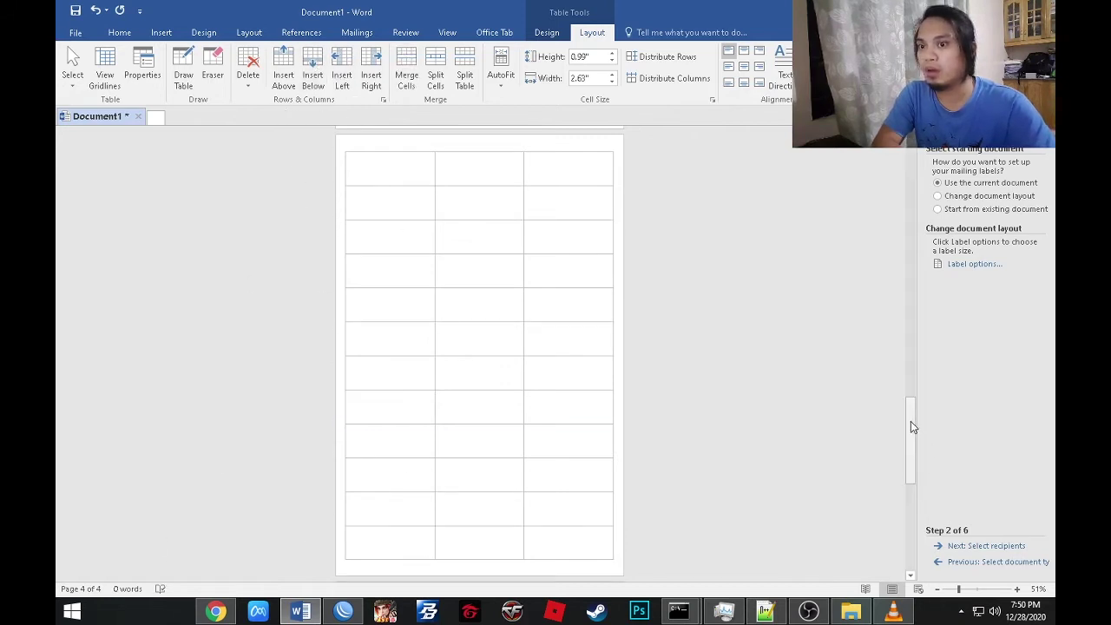
left_click_drag(911, 421, 919, 544)
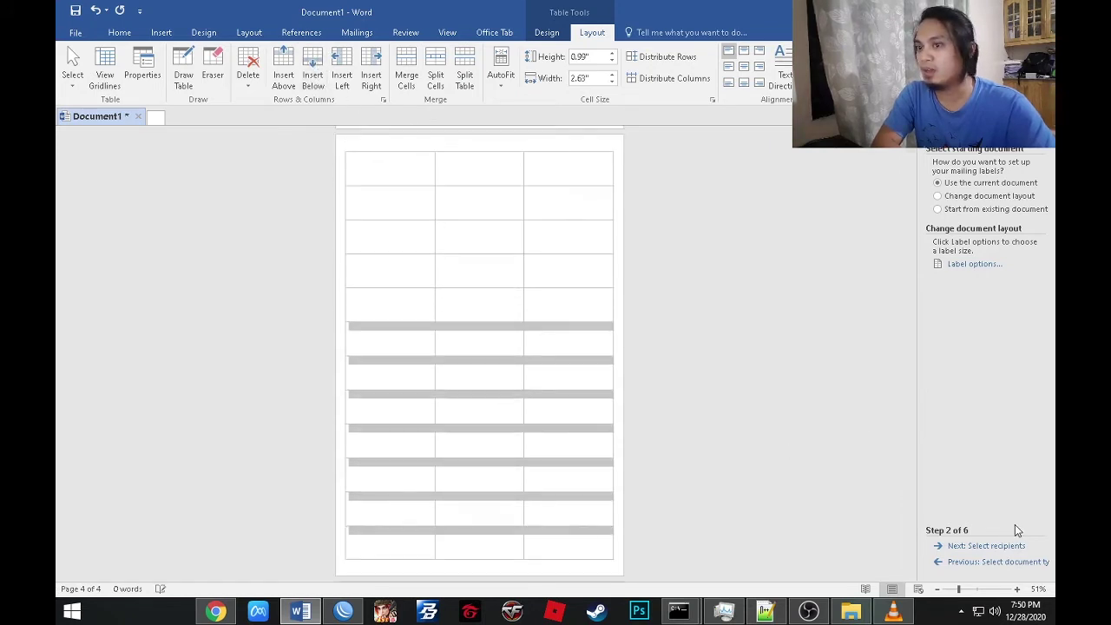
left_click_drag(908, 446, 910, 521)
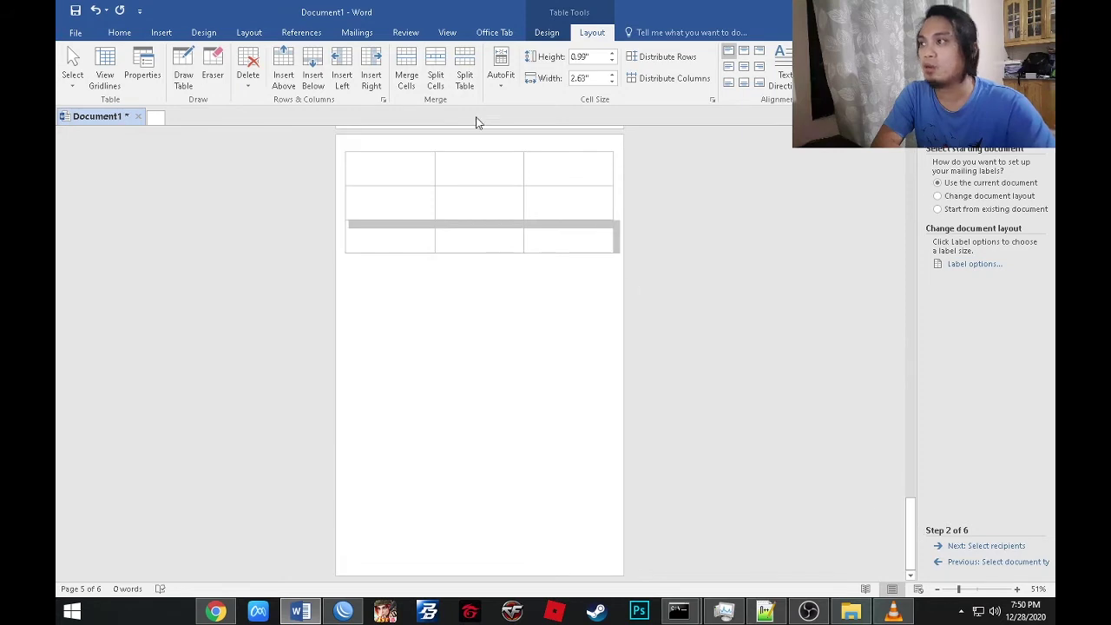
Insert more rows in batches, undoing one extra insertion.
left_click(314, 73)
left_click(314, 73)
left_click(314, 73)
left_click(315, 73)
left_click(315, 72)
left_click(314, 73)
left_click(314, 73)
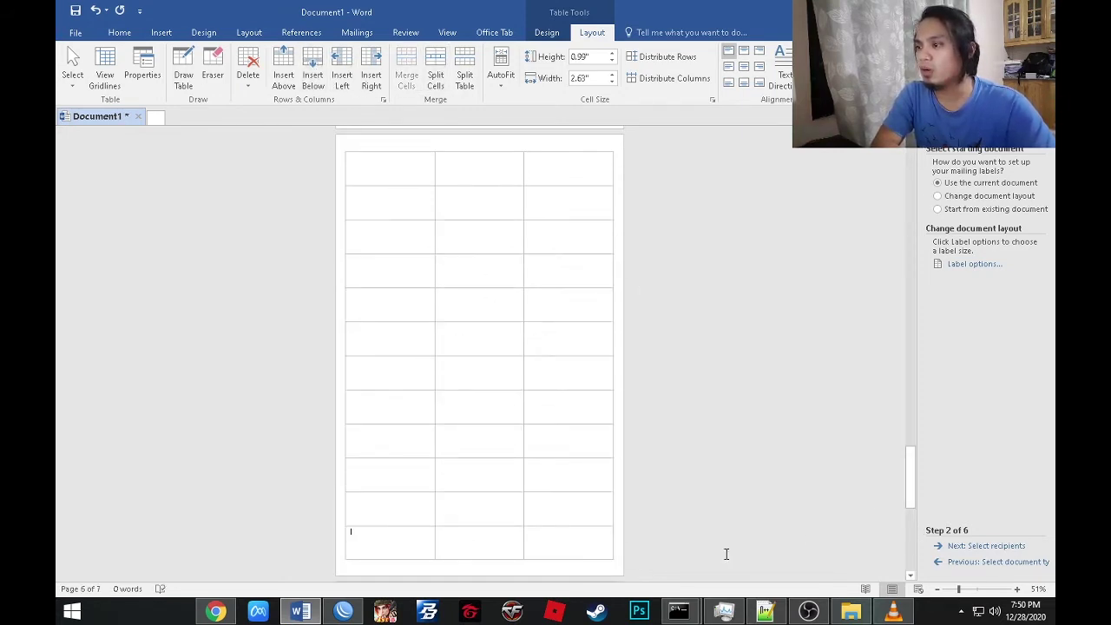
left_click_drag(911, 472, 912, 486)
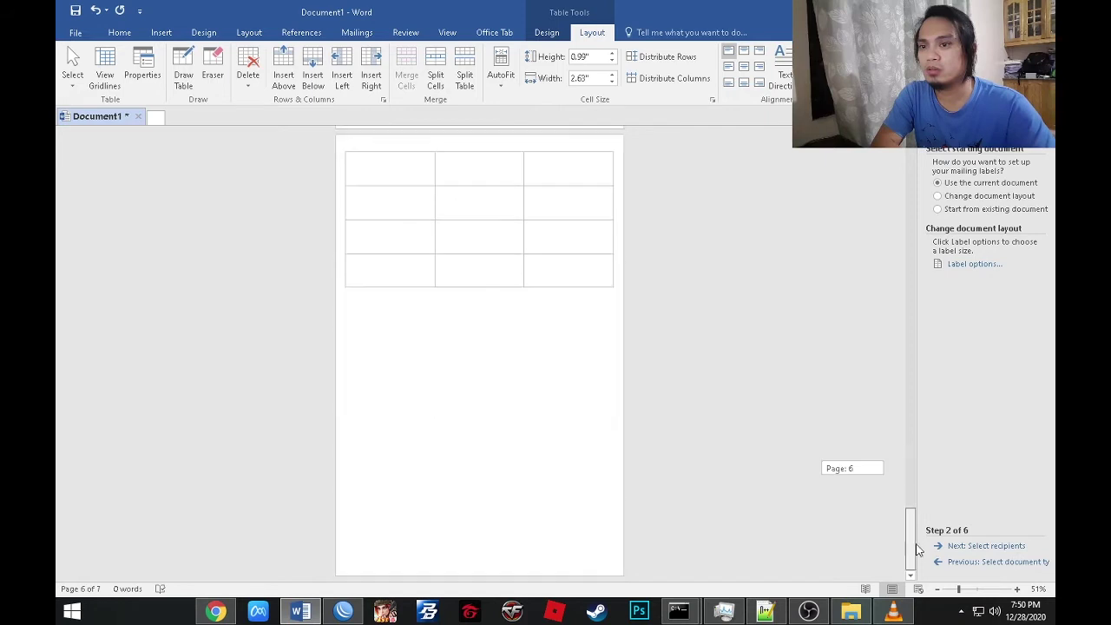
left_click(315, 73)
left_click(315, 73)
left_click(315, 73)
left_click(314, 73)
left_click(315, 73)
left_click(315, 73)
left_click(314, 73)
left_click(314, 73)
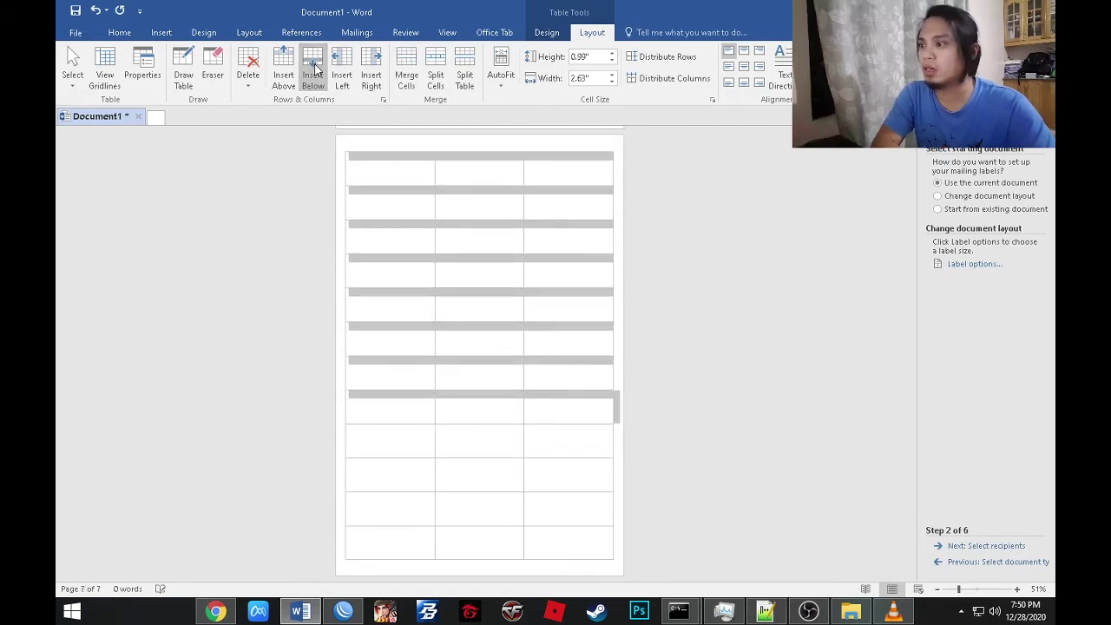
left_click_drag(914, 470, 922, 560)
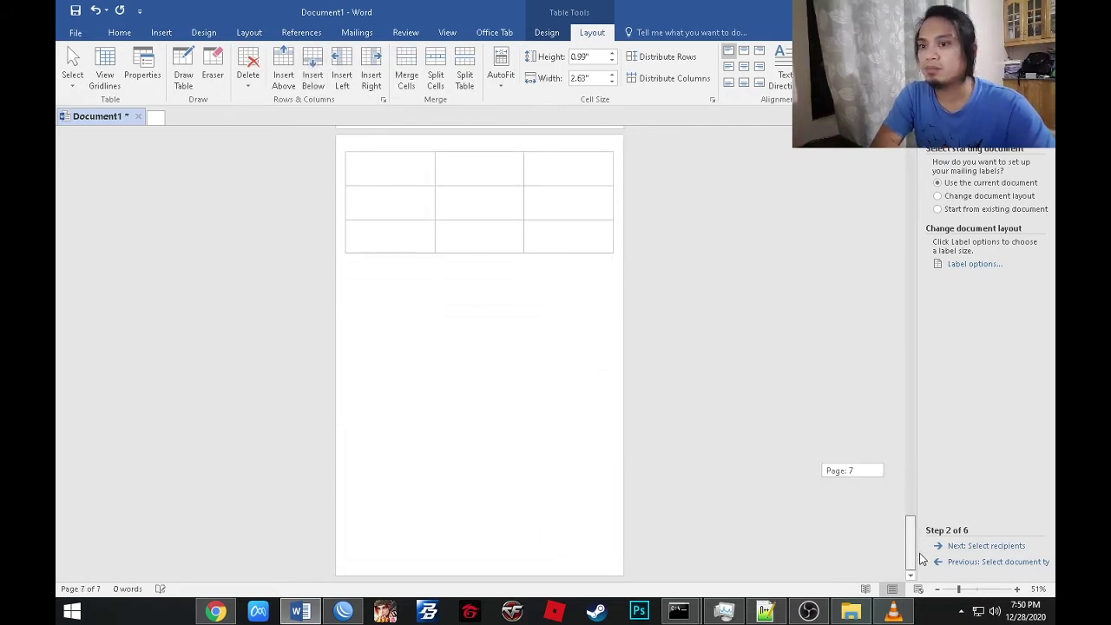
left_click(313, 70)
left_click(313, 70)
left_click(313, 70)
left_click(313, 69)
left_click(313, 69)
left_click(313, 69)
left_click(312, 69)
left_click(312, 70)
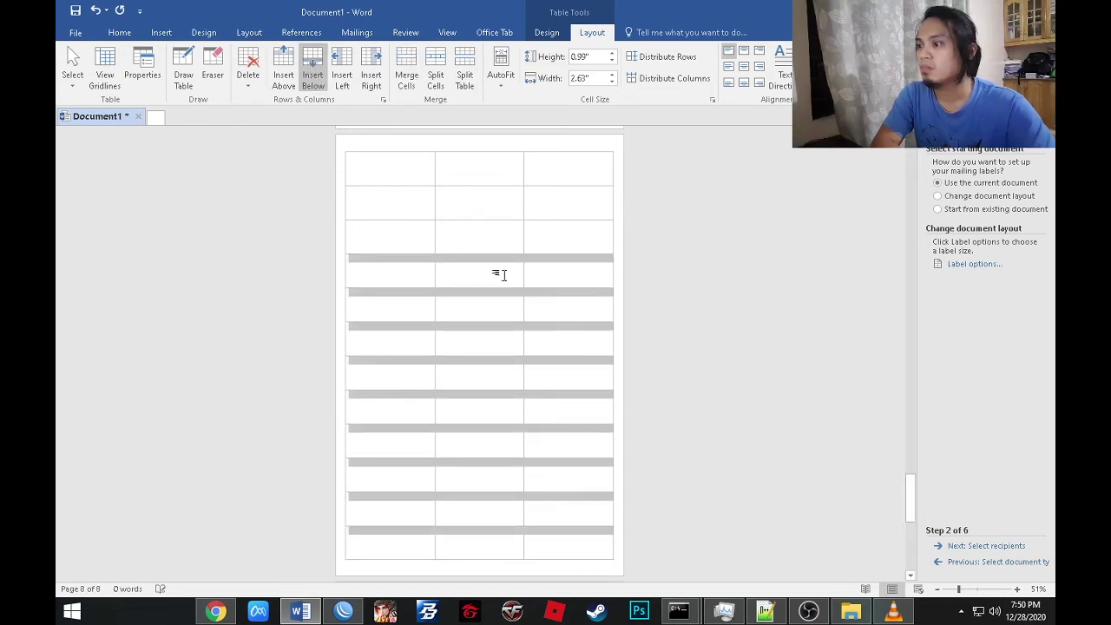
key("ctrl+z")
key("ctrl+z")
key("ctrl+z")
key("ctrl+z")
key("ctrl+z")
key("ctrl+z")
key("ctrl+z")
key("ctrl+z")
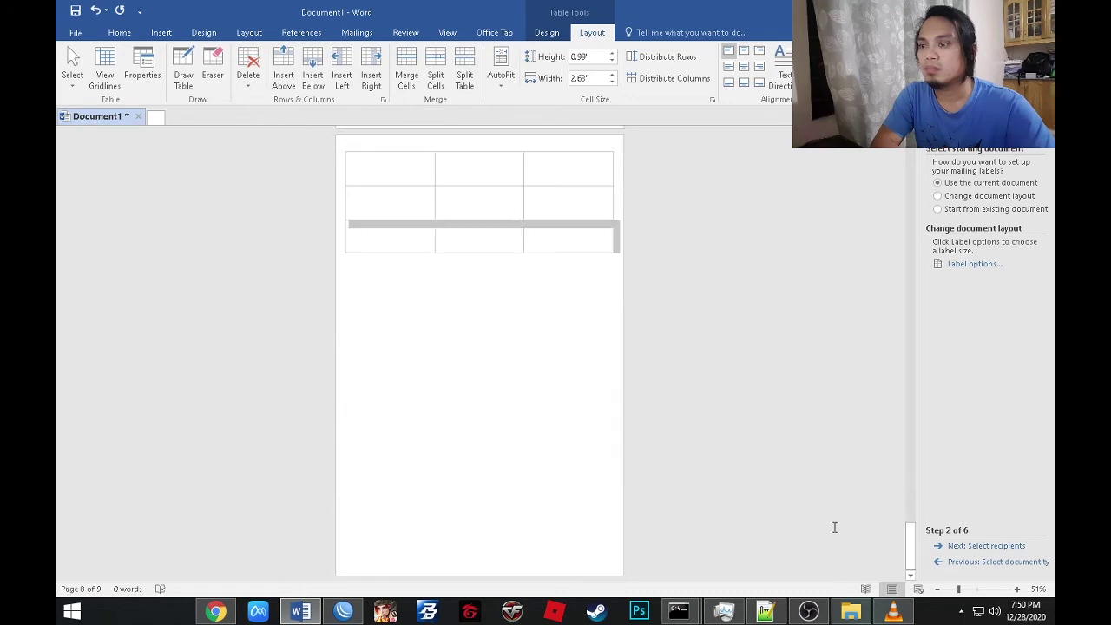
Add the final rows until the table fills the tenth page to its bottom.
left_click(313, 75)
left_click(316, 77)
left_click(316, 77)
left_click(315, 76)
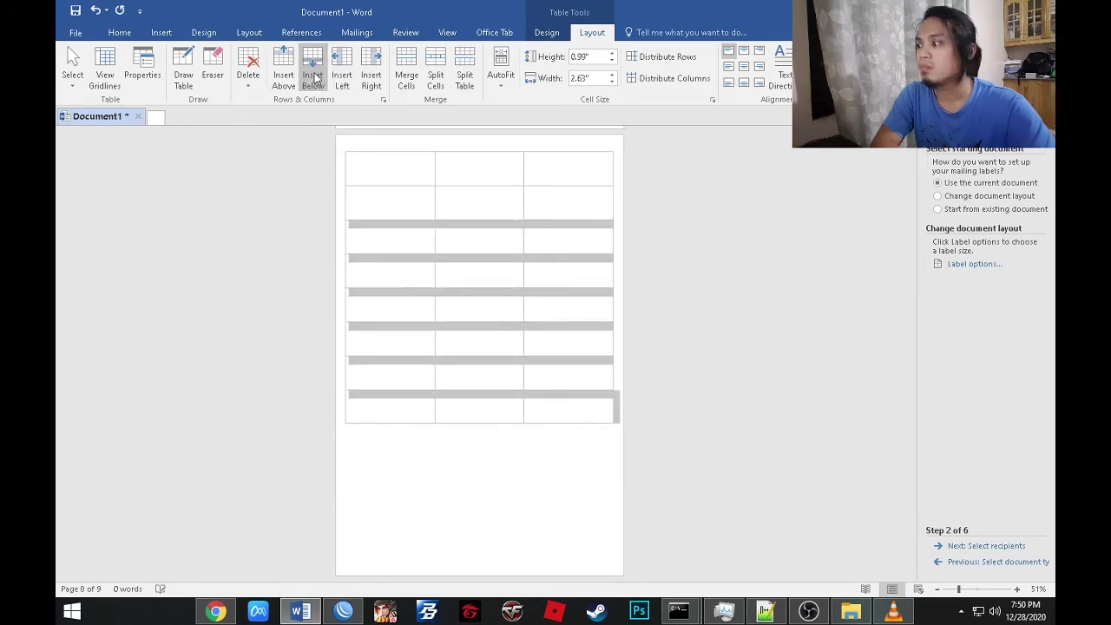
left_click(315, 77)
left_click(315, 77)
left_click(315, 76)
left_click(315, 77)
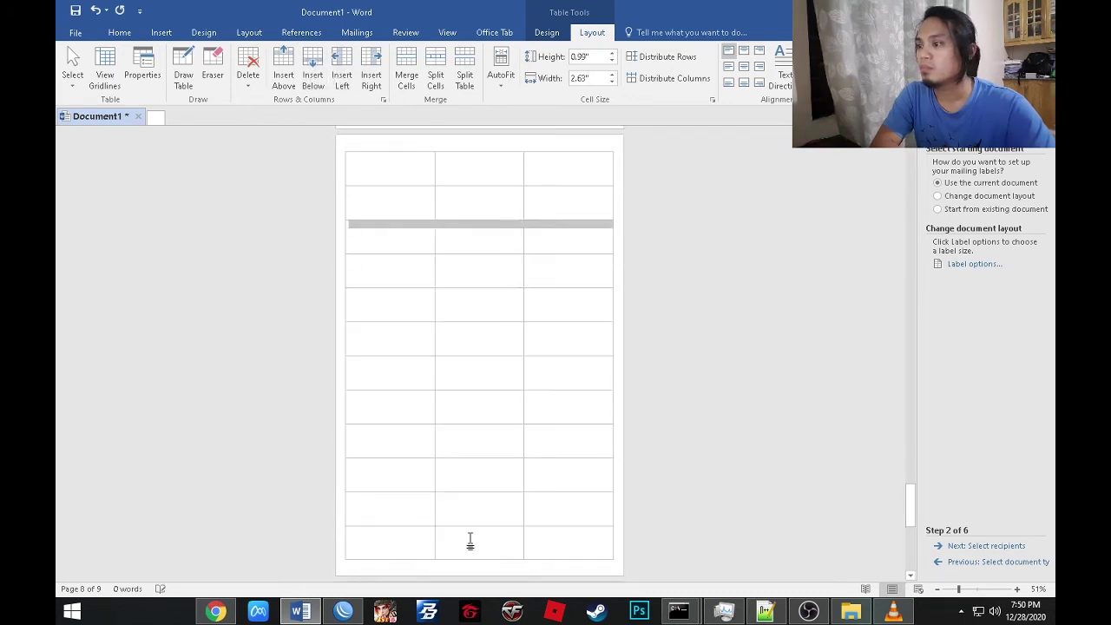
left_click_drag(912, 509, 903, 553)
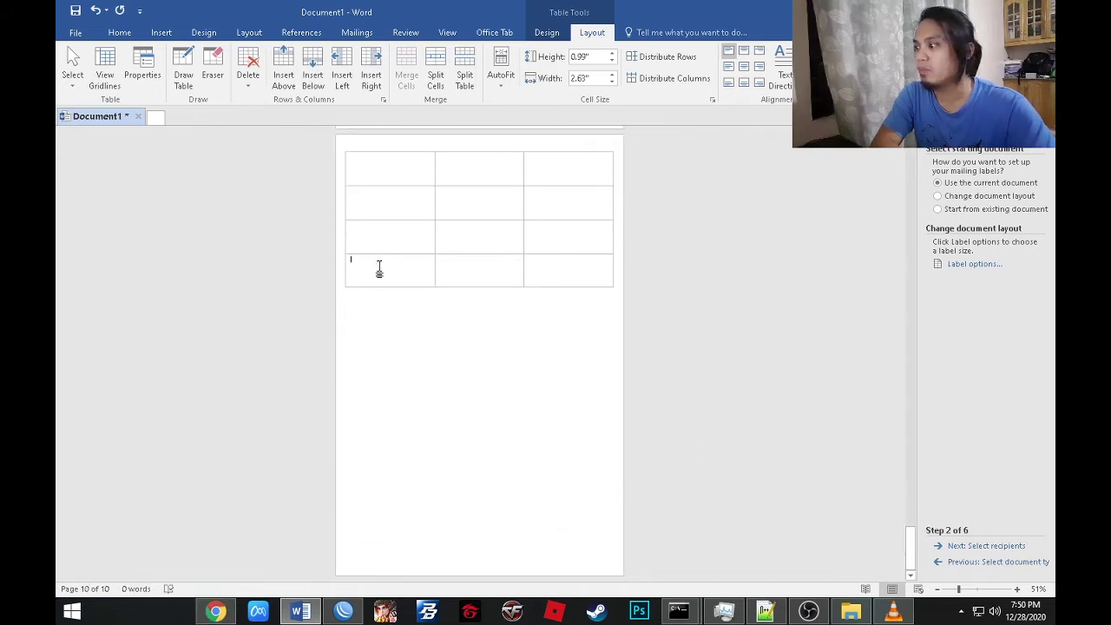
left_click(320, 80)
left_click(320, 80)
left_click(320, 80)
left_click(319, 80)
left_click(319, 80)
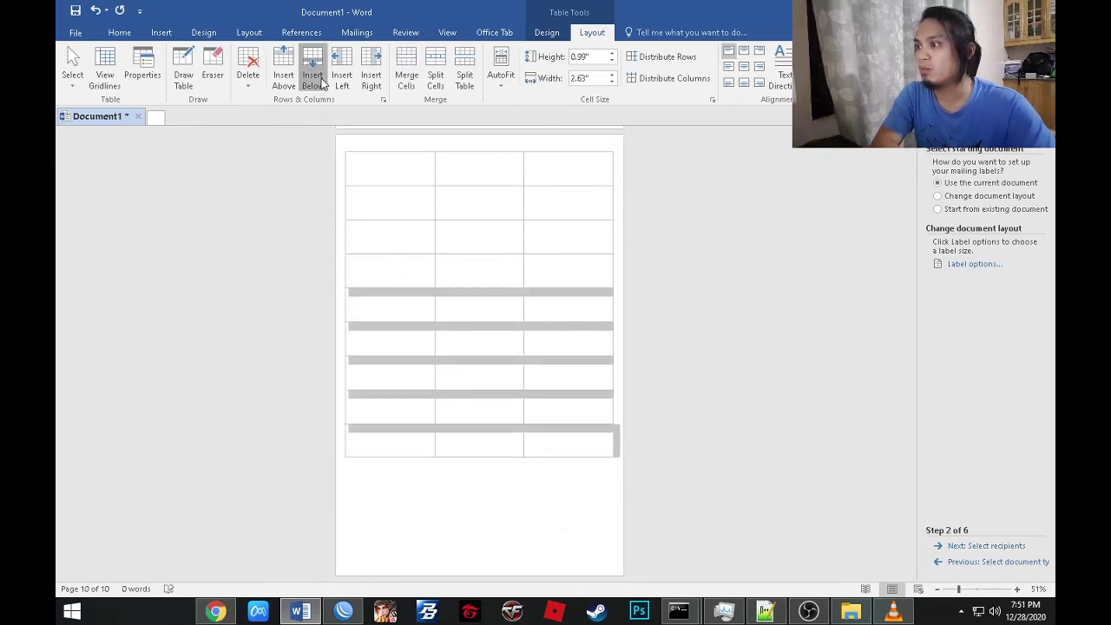
left_click(320, 80)
left_click(319, 79)
left_click(322, 79)
left_click(398, 543)
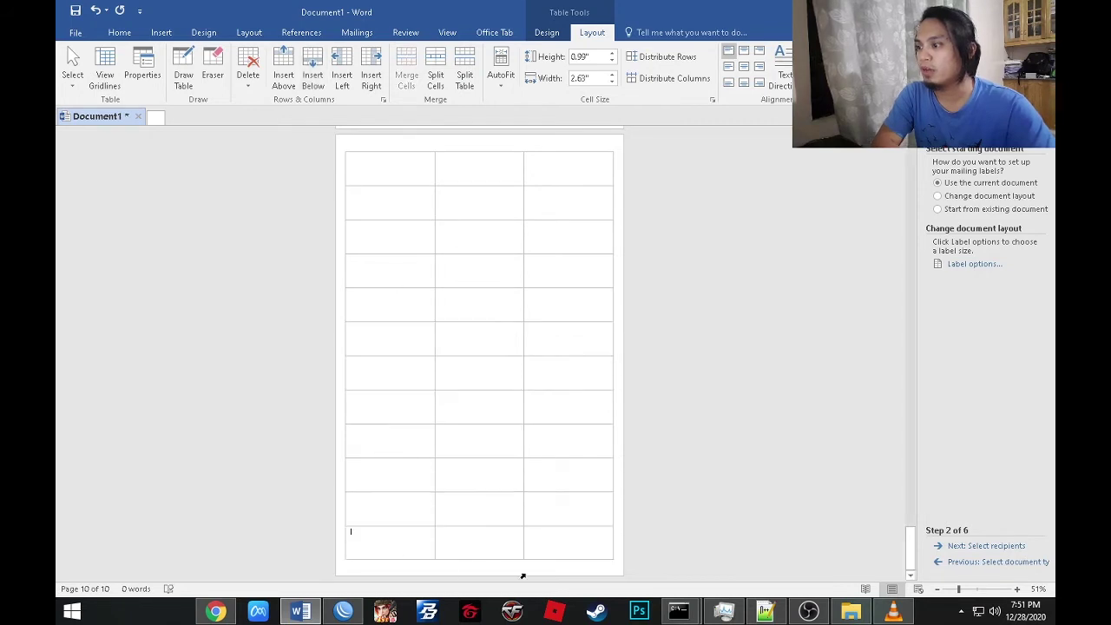
Scroll back up to page 1 to view the start of the label table.
left_click_drag(912, 547, 914, 156)
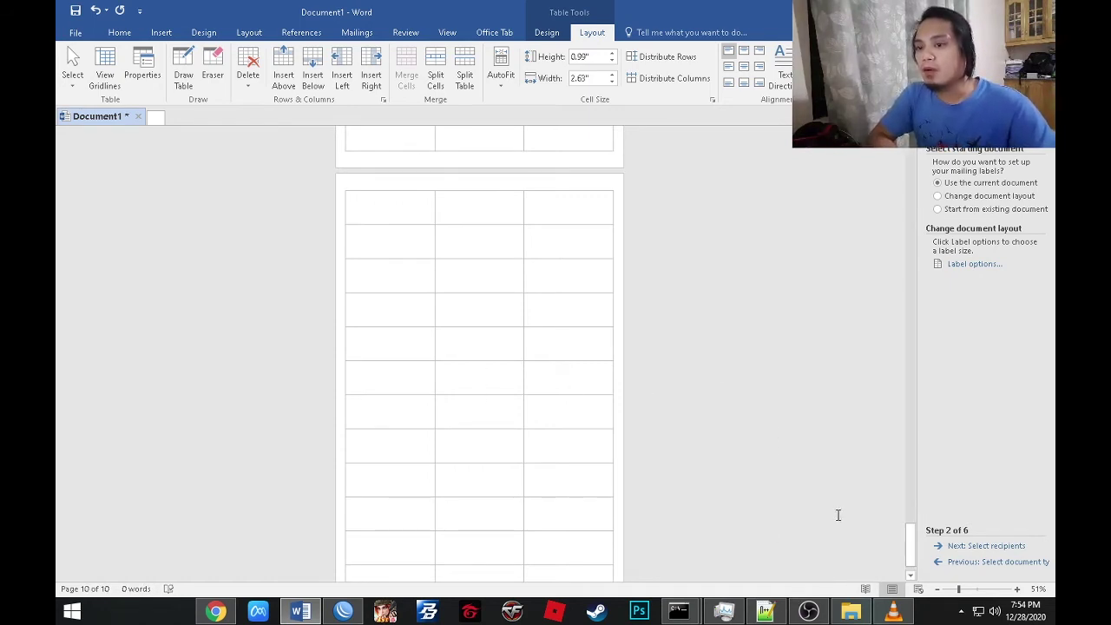
left_click_drag(912, 548, 409, 244)
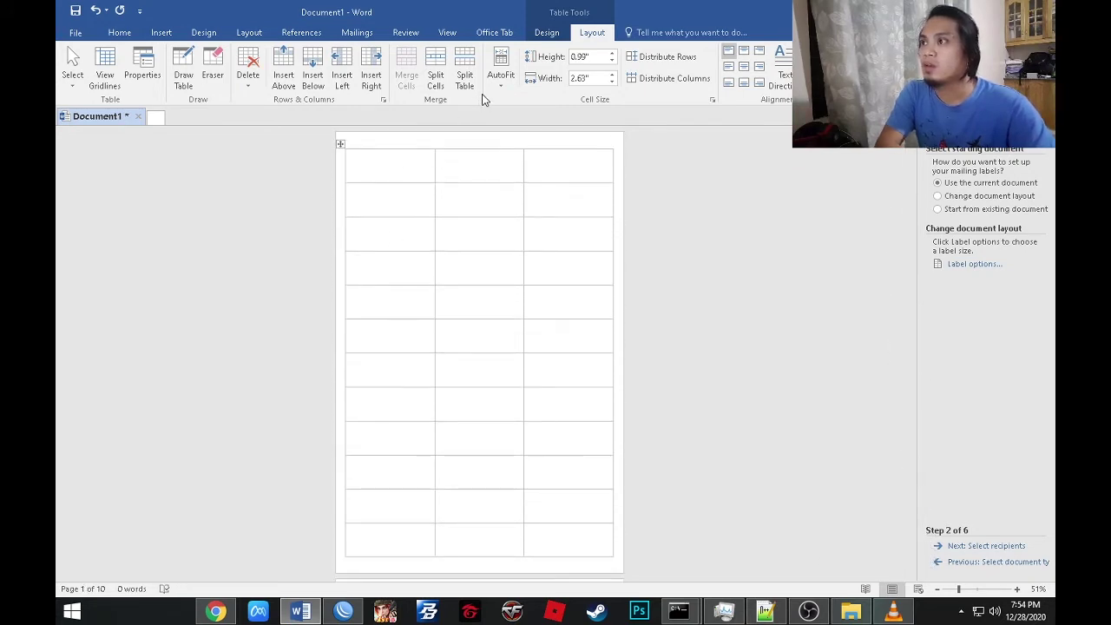
left_click_drag(915, 160, 687, 116)
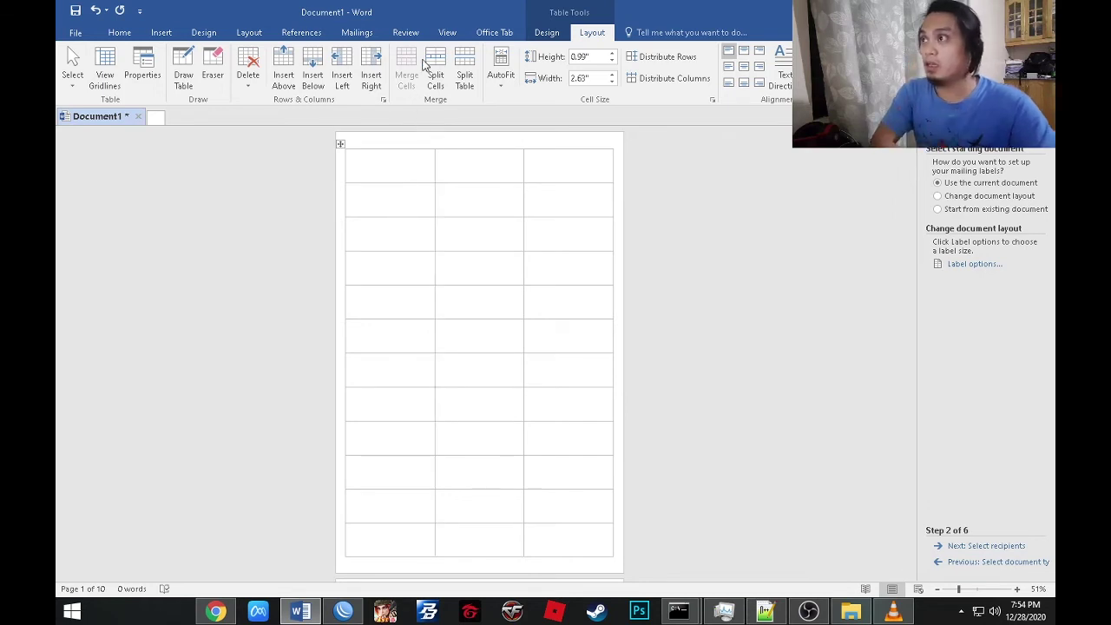
Zoom the document view to Page Width.
left_click(123, 33)
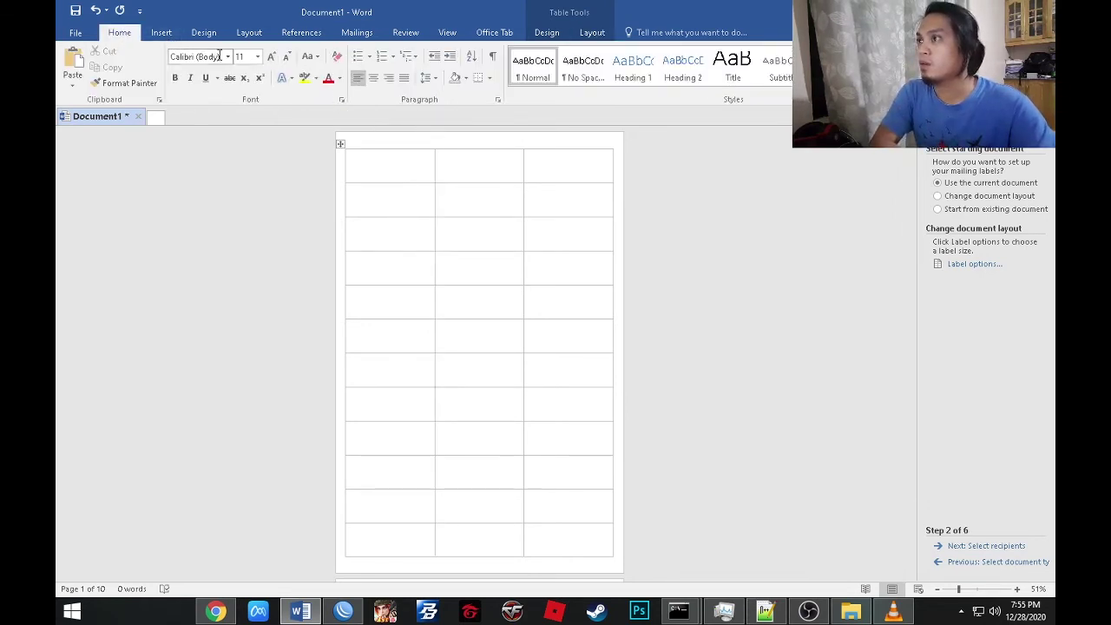
left_click(447, 32)
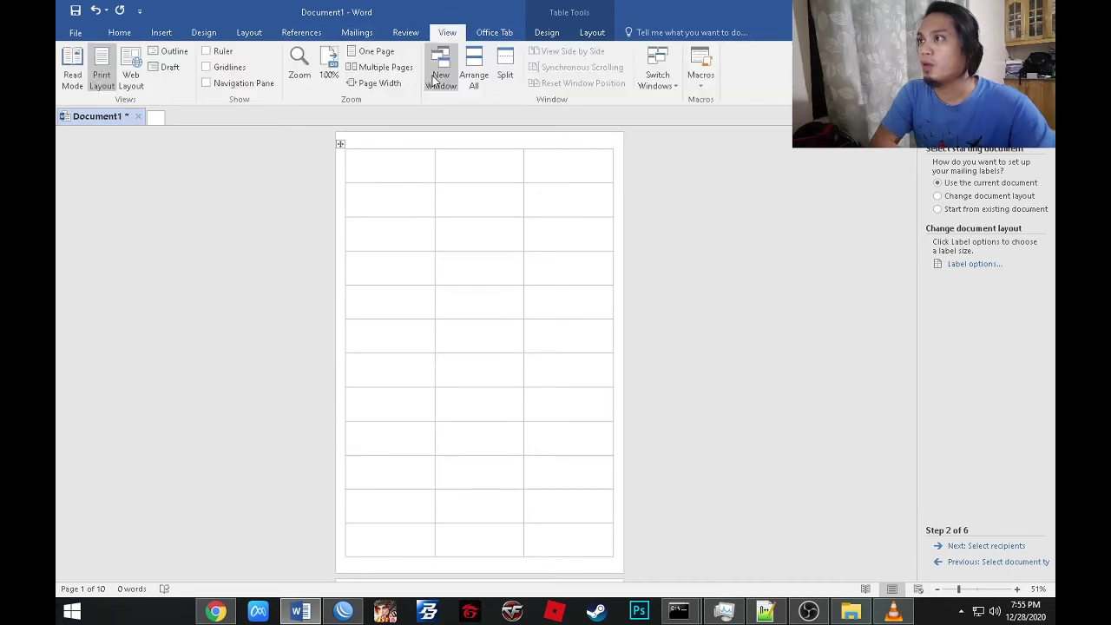
left_click(377, 83)
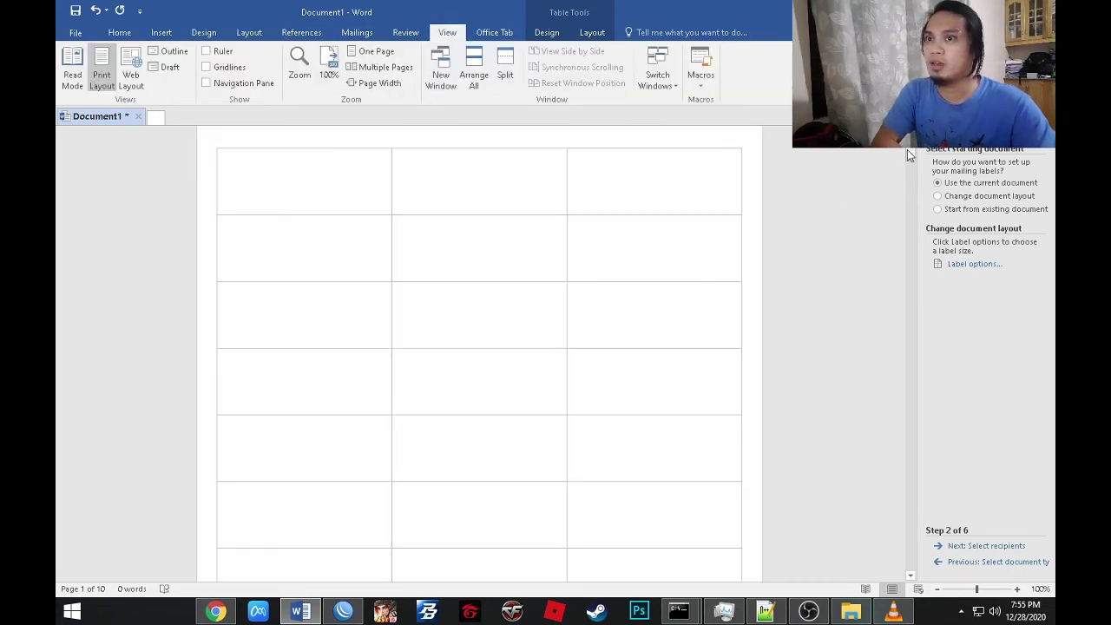
scroll(223, 199, "up", 1)
Type the centred heading 'N E I Z I N G K O W I F I' in the first cell and select it.
left_click(258, 177)
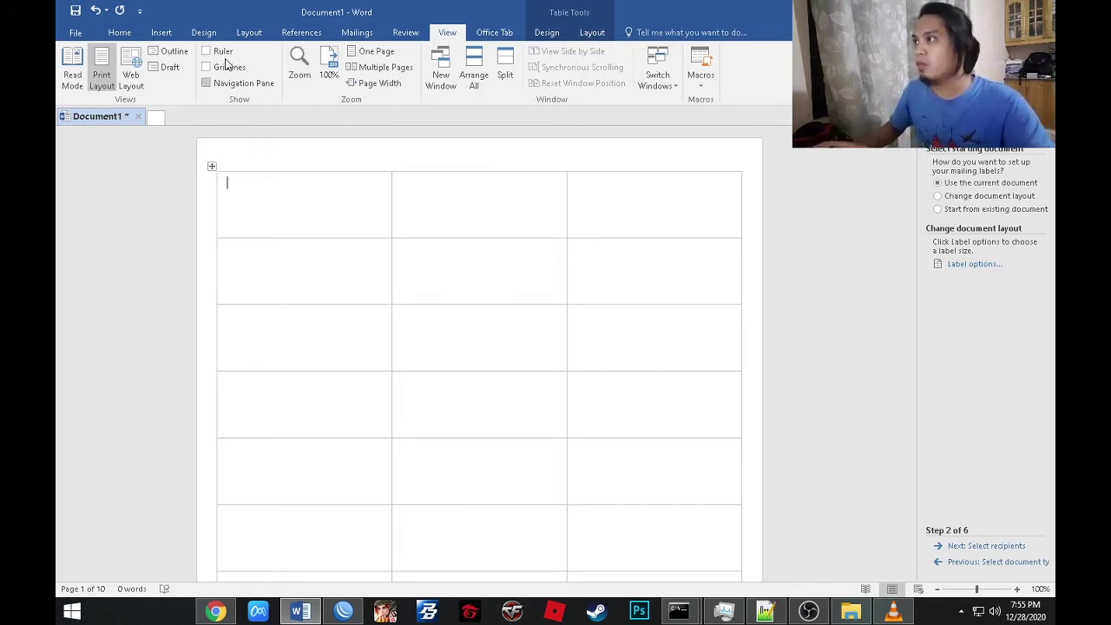
left_click(120, 33)
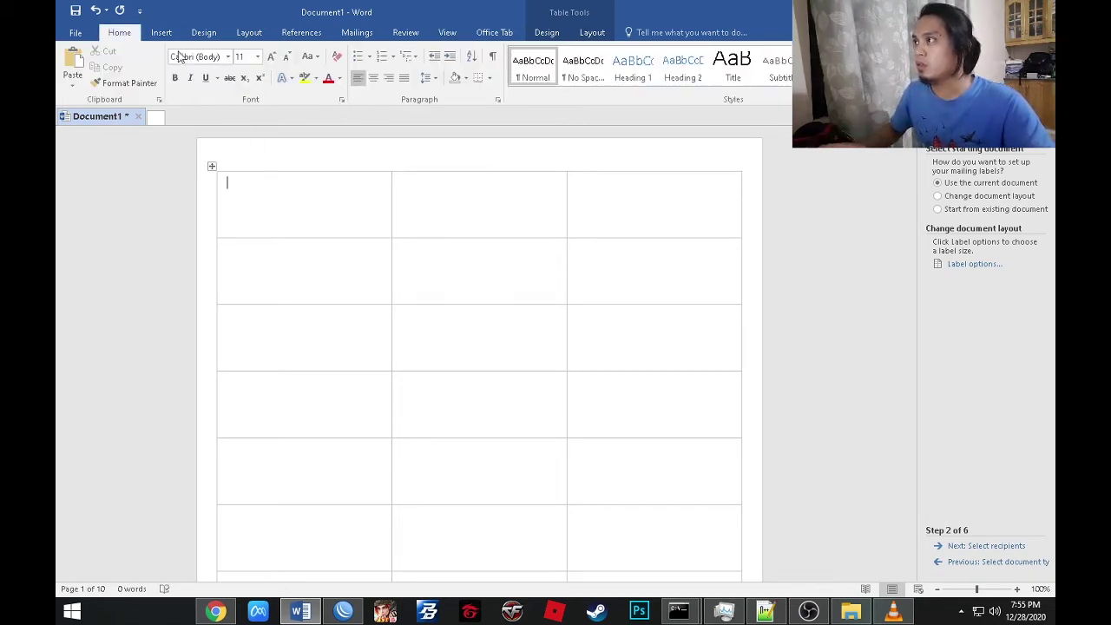
left_click(373, 78)
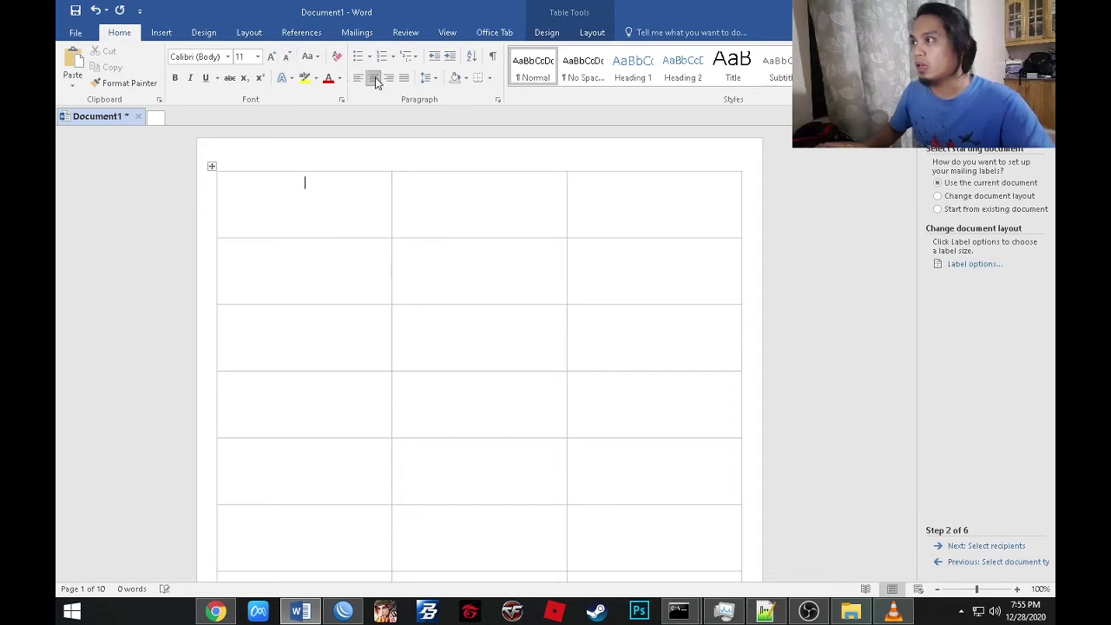
type("N")
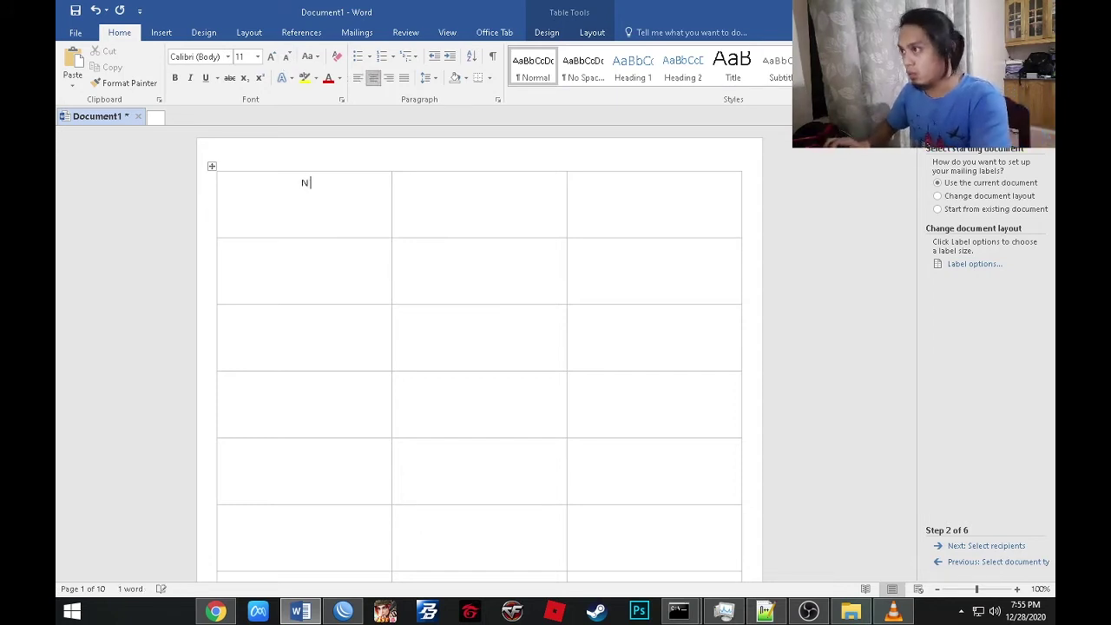
type(" E")
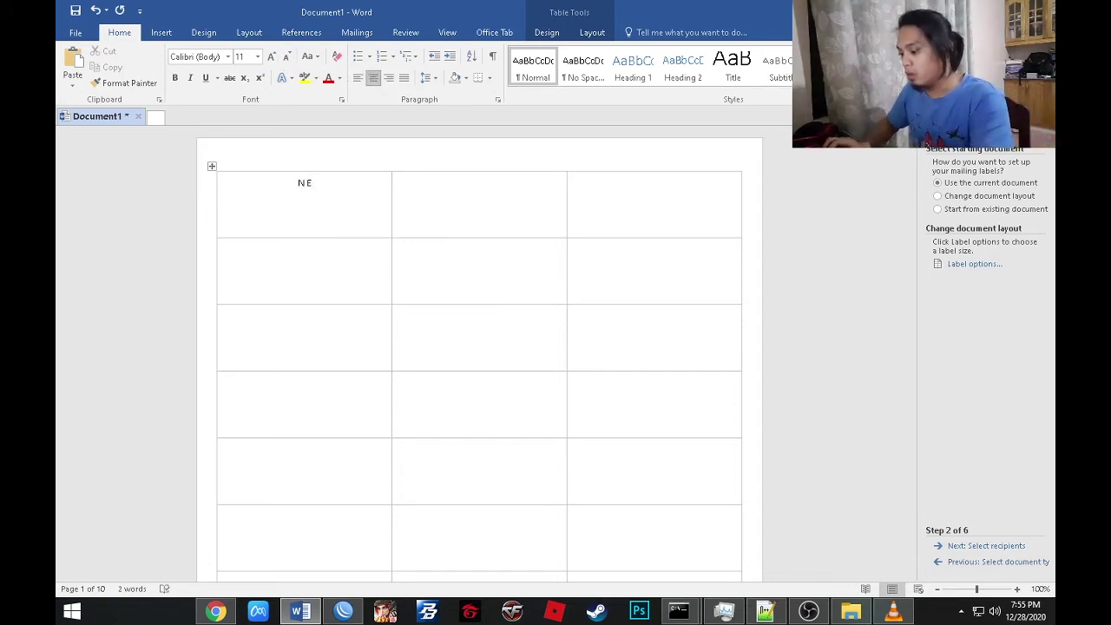
type(" I Z")
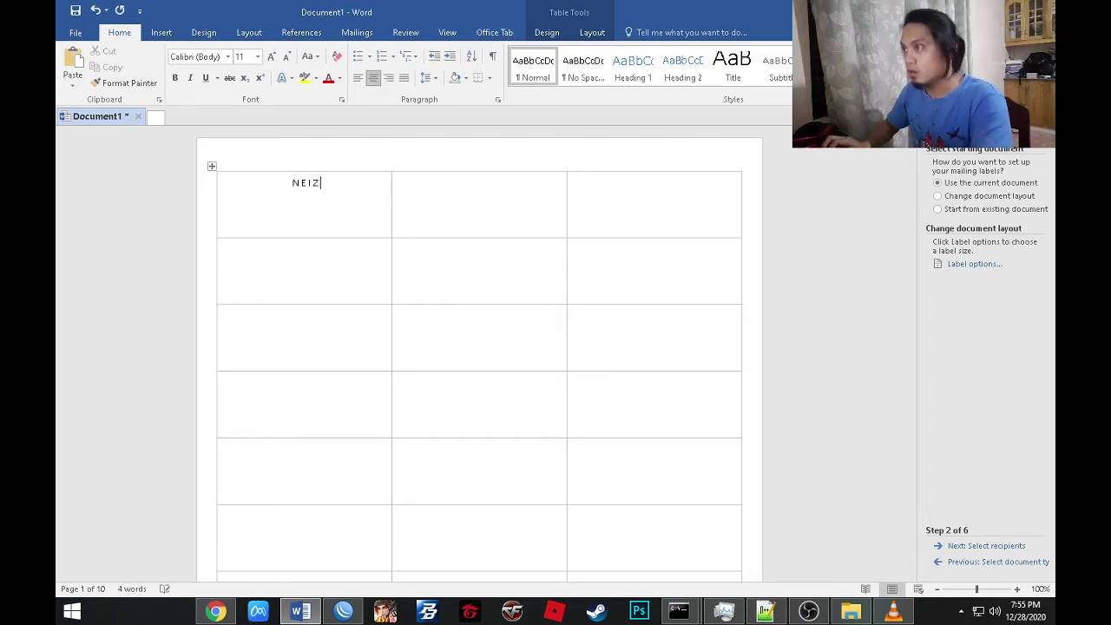
type(" I N B")
key("BackSpace")
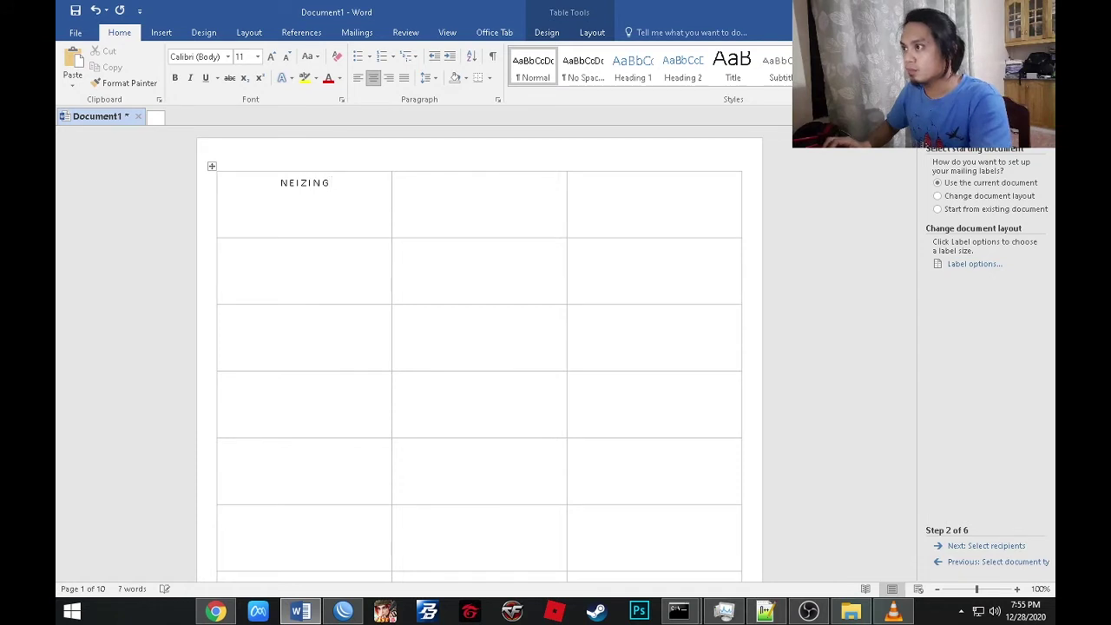
type("G K O ")
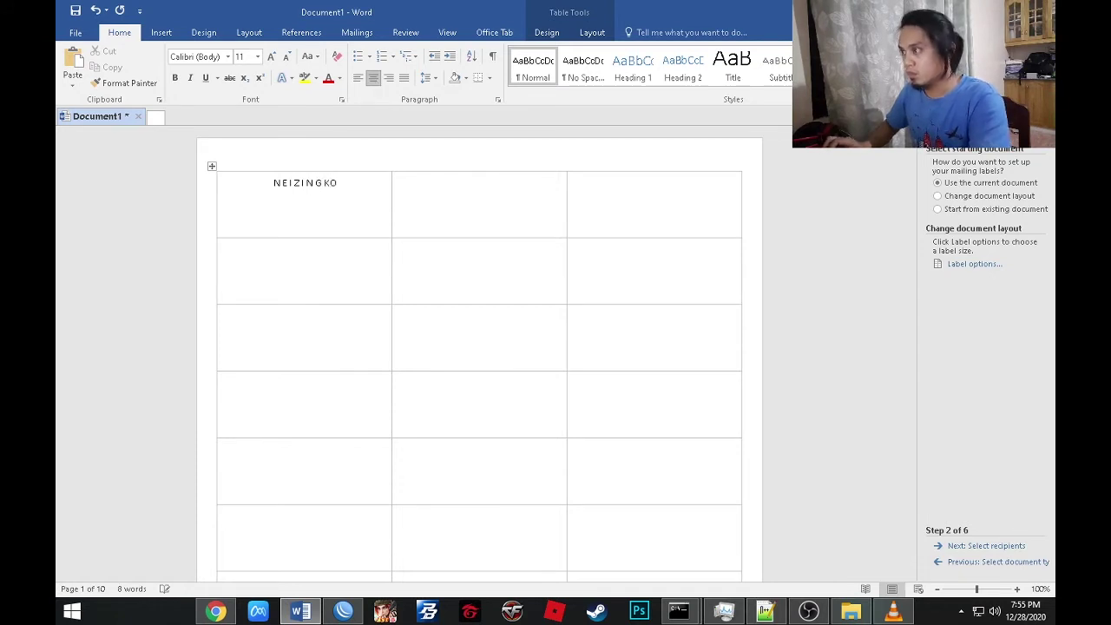
type("W I ")
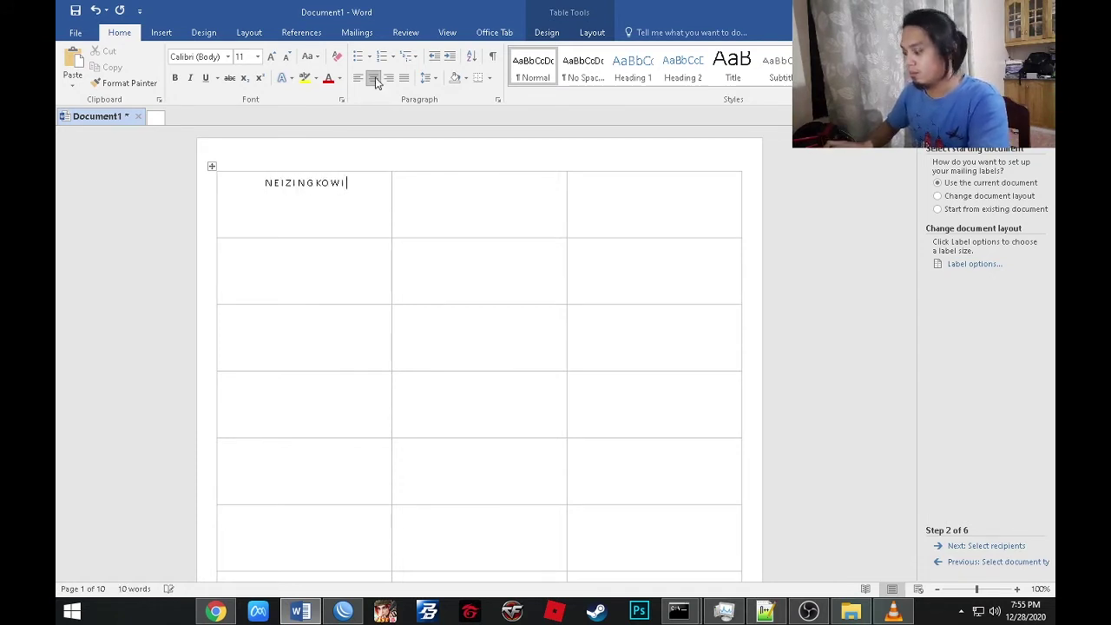
type("F I")
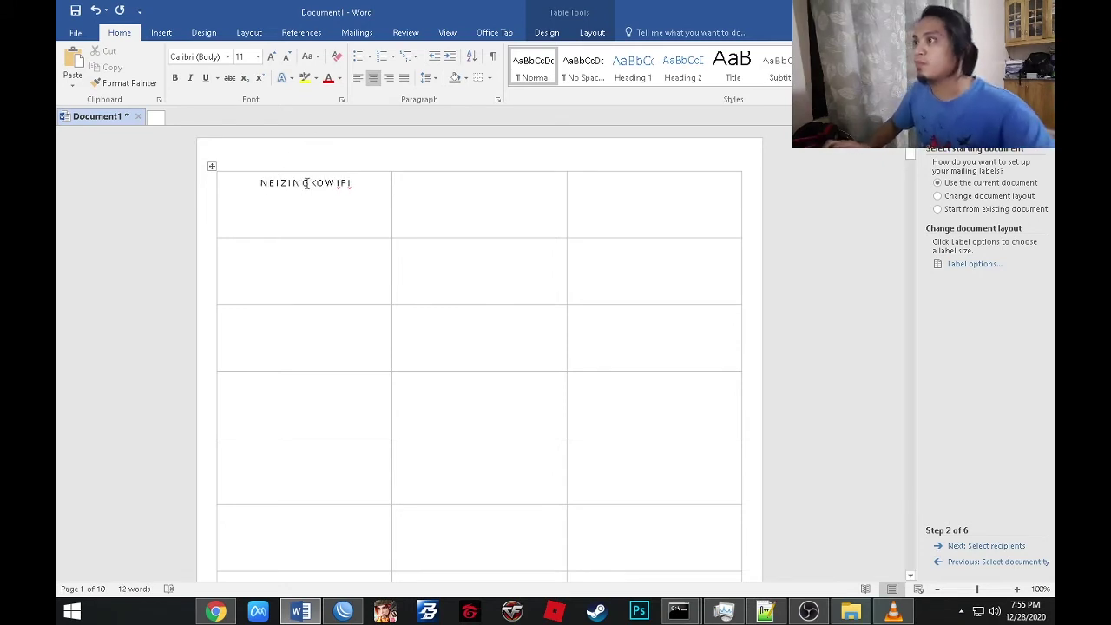
left_click_drag(258, 183, 352, 187)
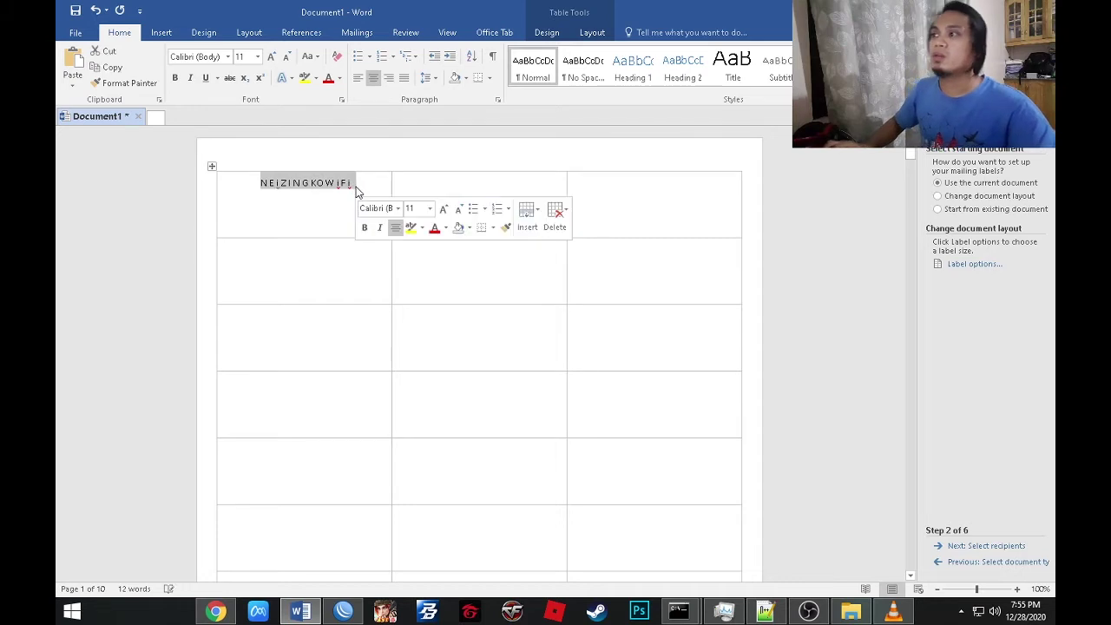
Set the heading to Copperplate Gothic Bold and start a new line beneath it.
left_click(229, 58)
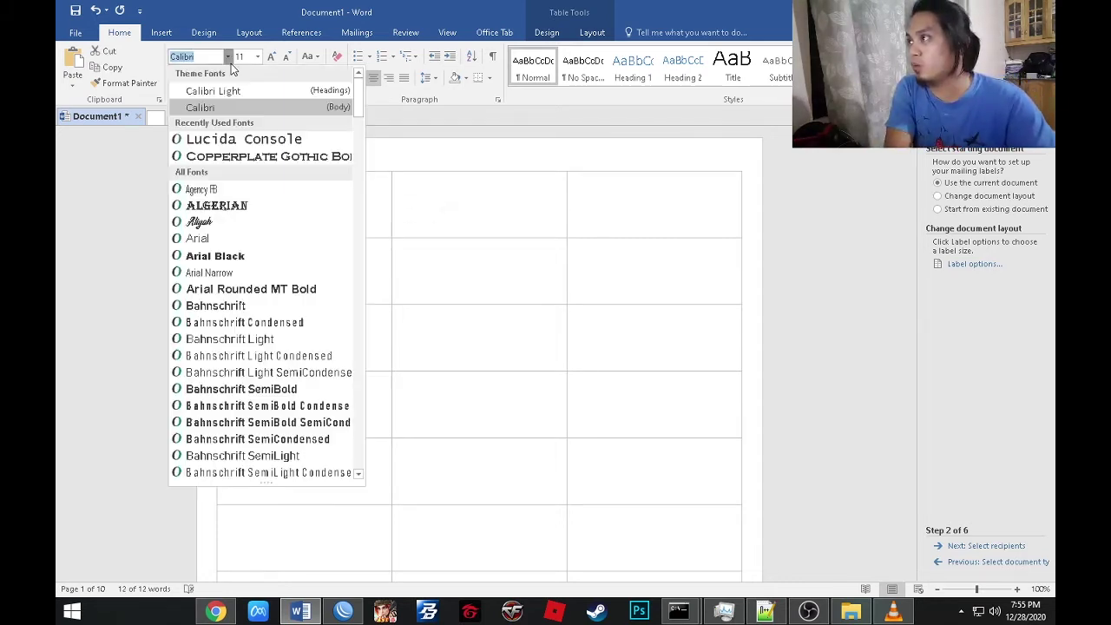
left_click(248, 158)
left_click(367, 182)
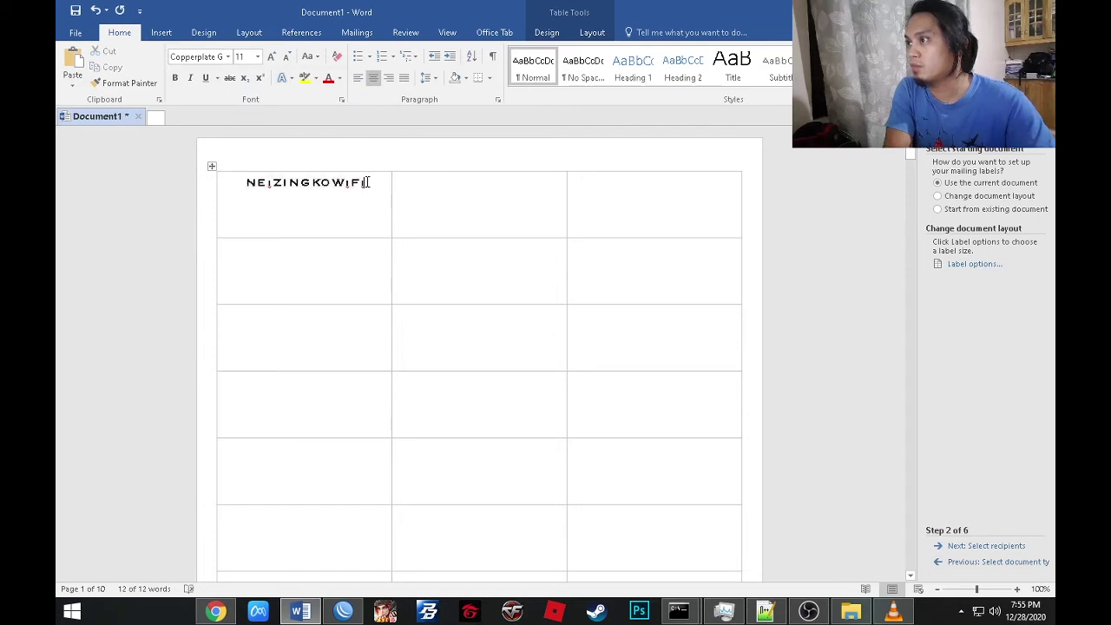
key("Return")
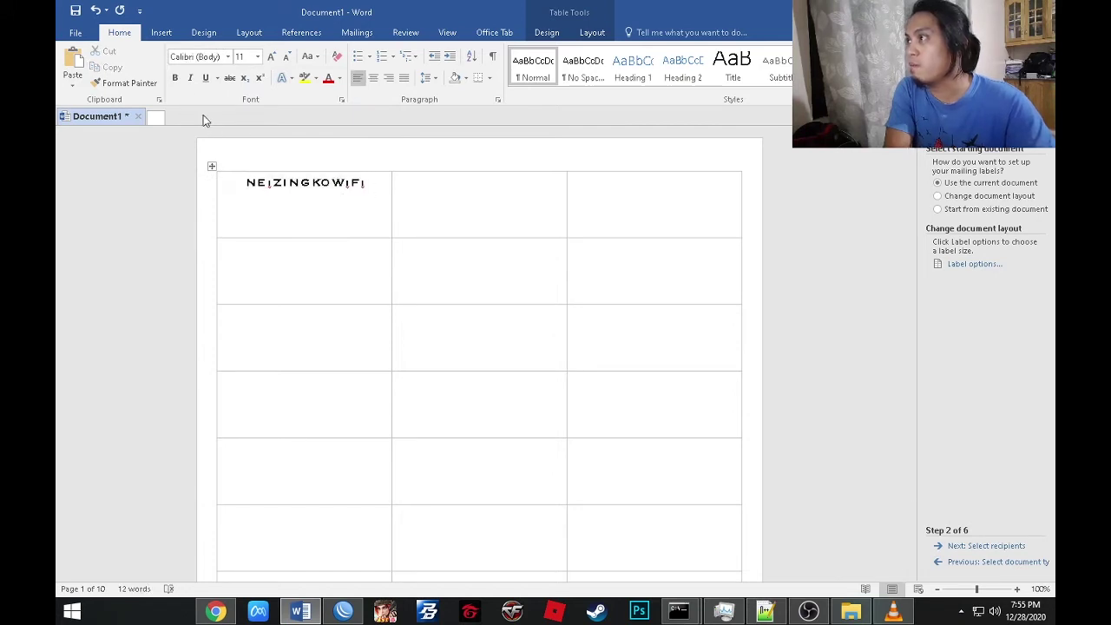
Insert a 2-row, 1-column table under the heading with light grey borders.
left_click(162, 32)
left_click(145, 59)
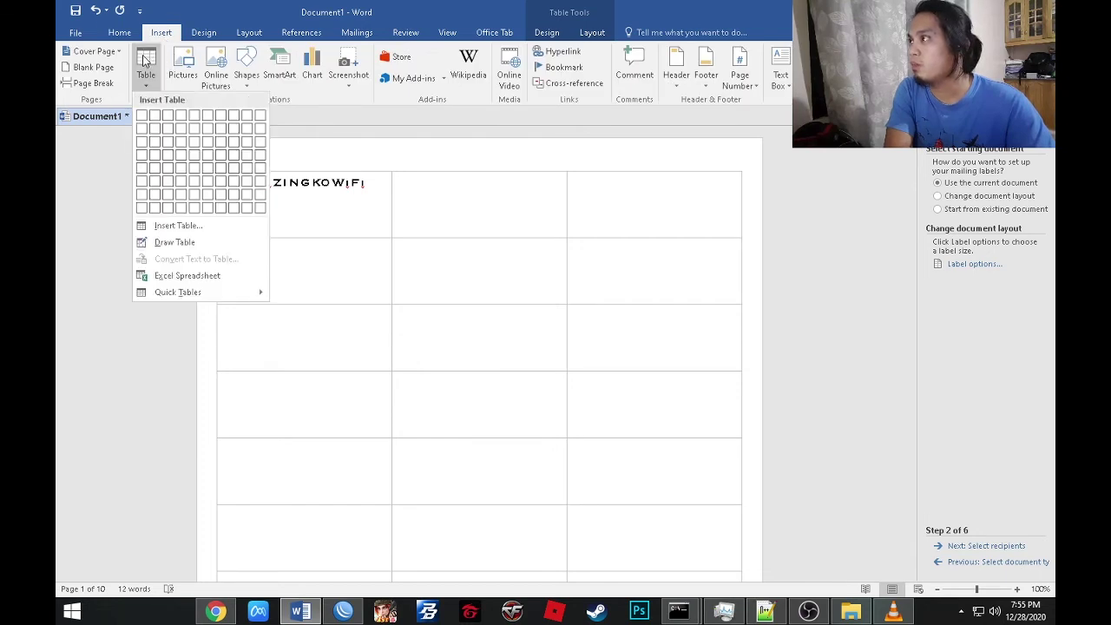
left_click(143, 129)
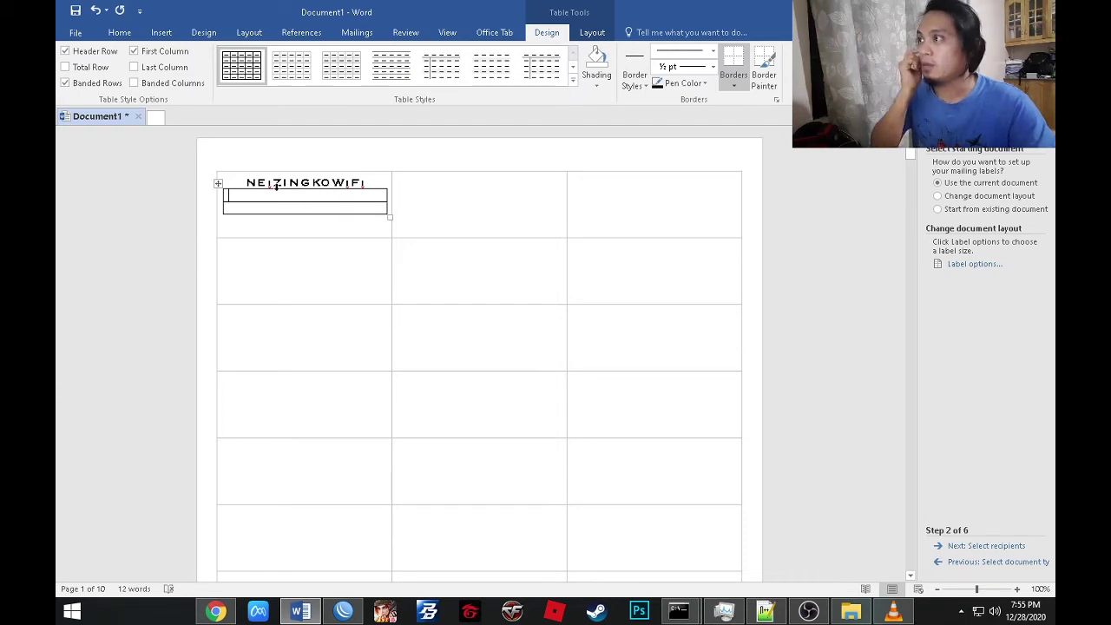
left_click(287, 67)
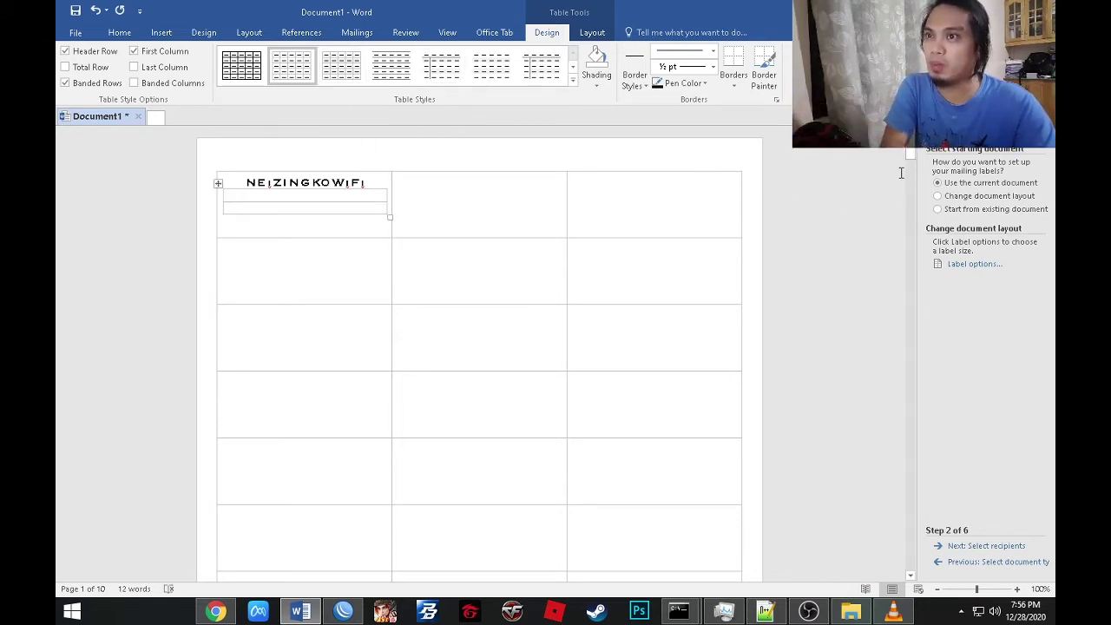
scroll(910, 154, "down", 2)
scroll(910, 154, "up", 2)
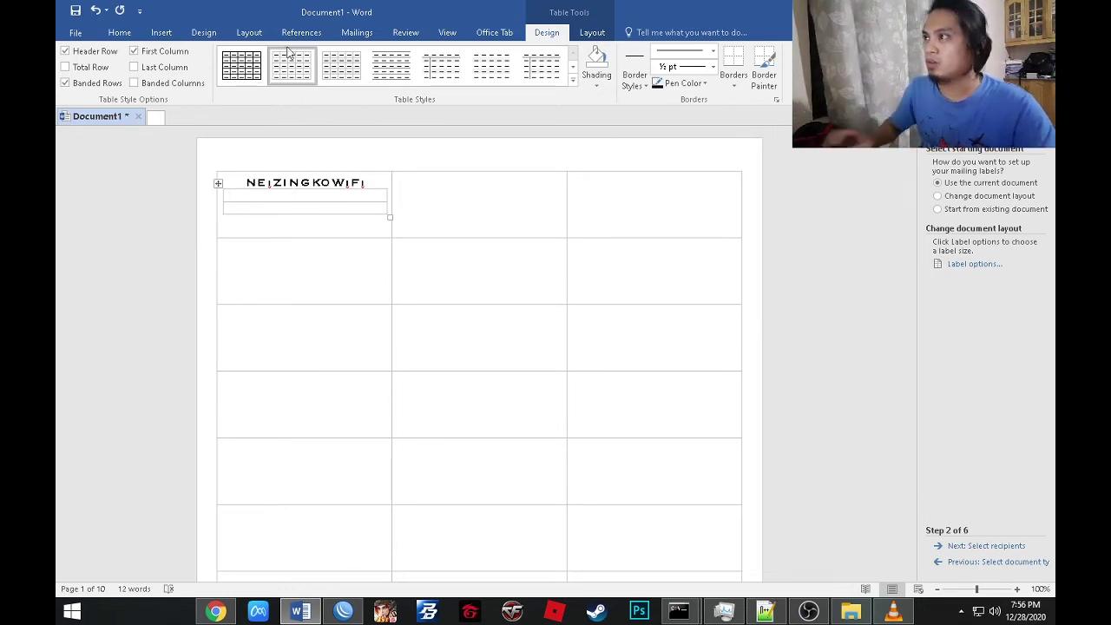
left_click(120, 32)
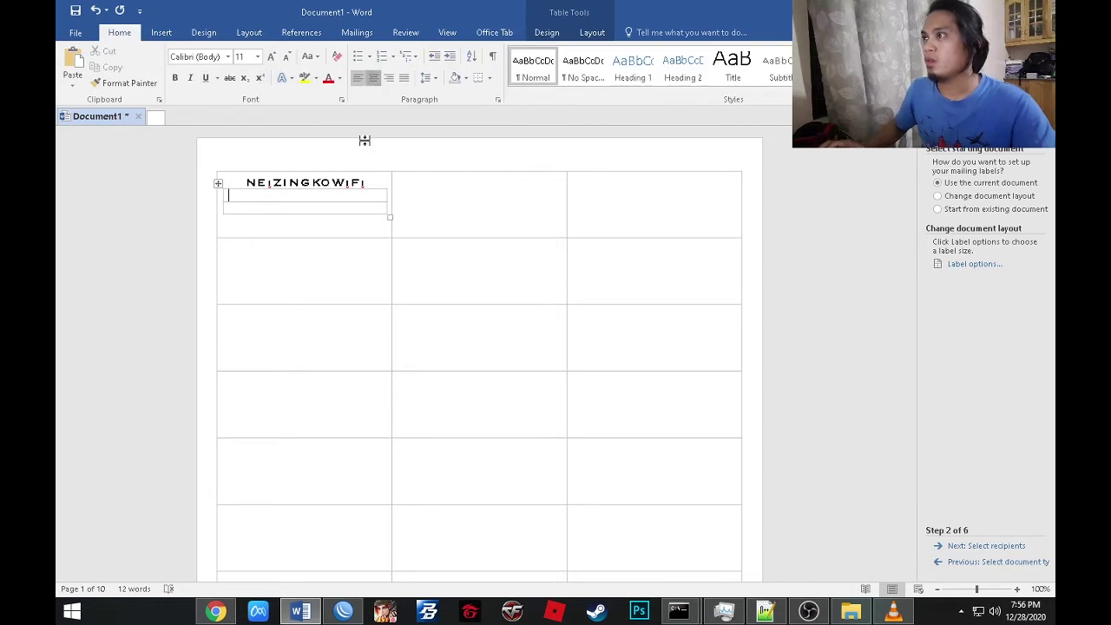
Type centred 'Voucher Code' in the top row and '1 Hour (2 Hours Validity)' beneath it.
key("ctrl+e")
type("Vo")
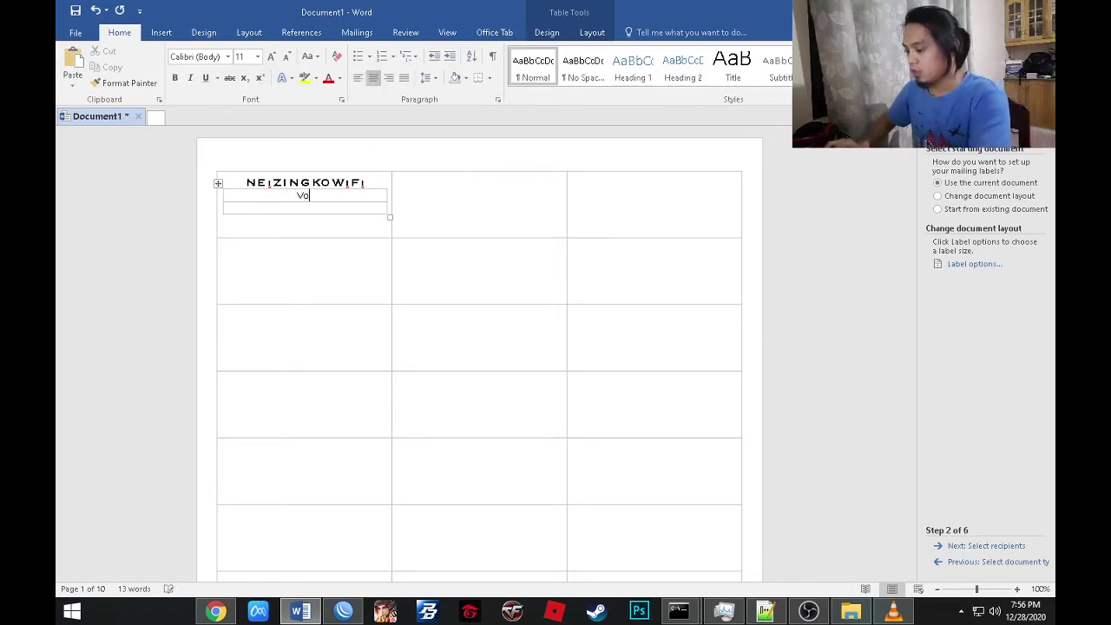
type("ucher Code")
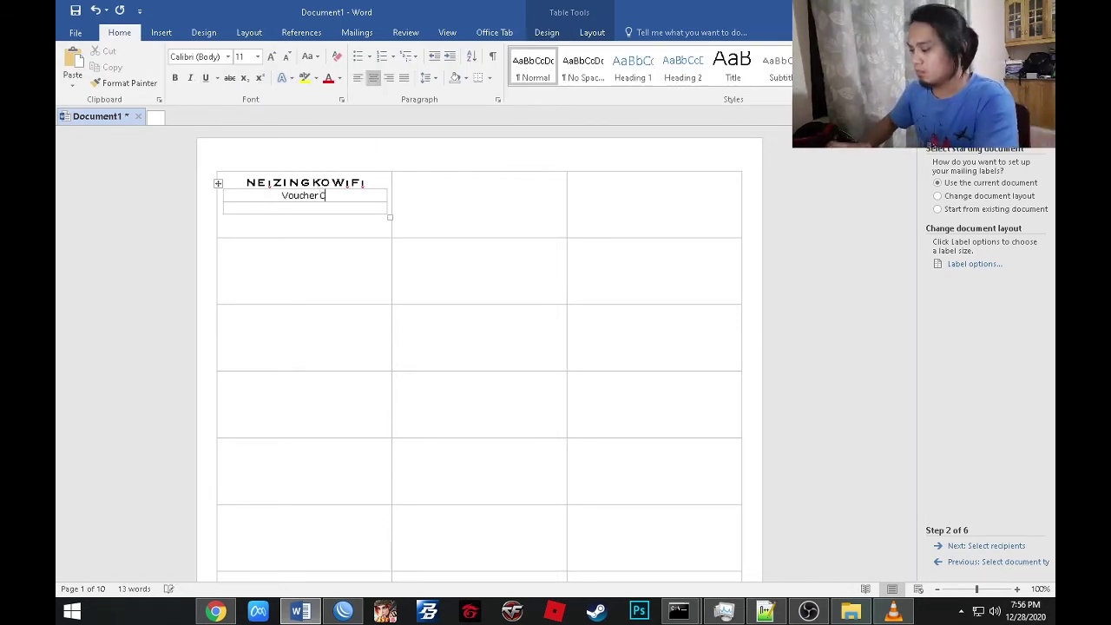
left_click(303, 211)
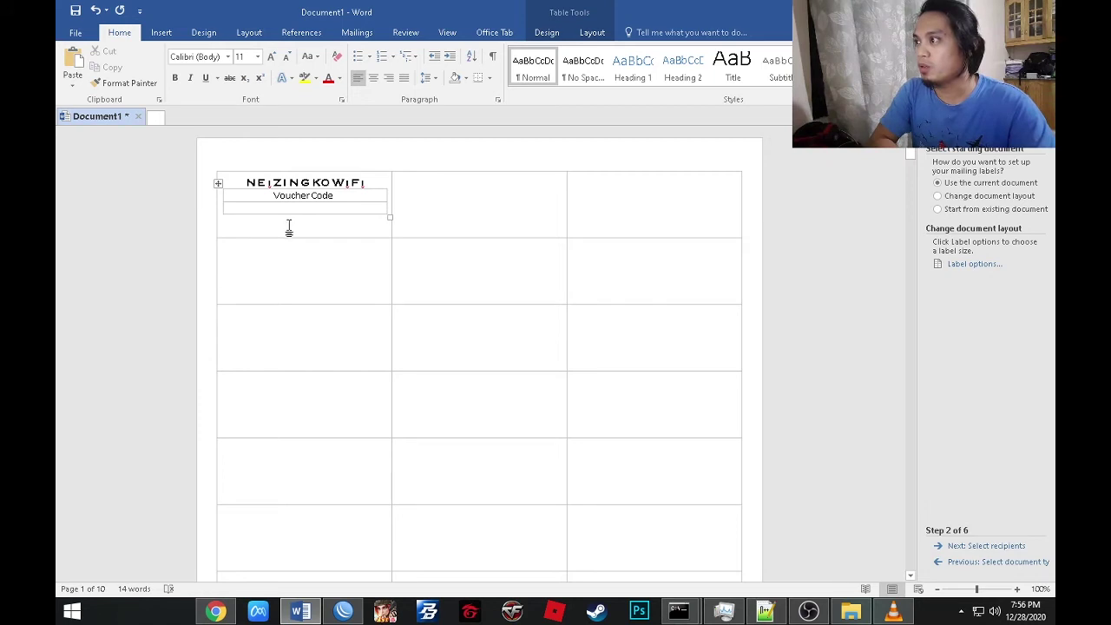
type("1 Hour (2 Hours Validity")
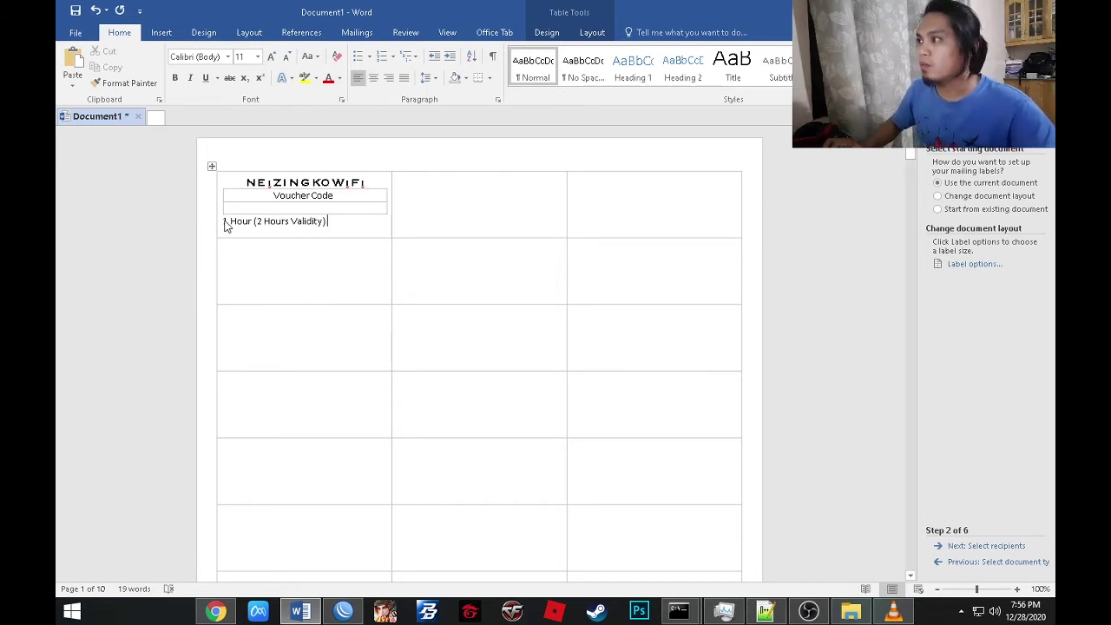
left_click_drag(225, 222, 332, 222)
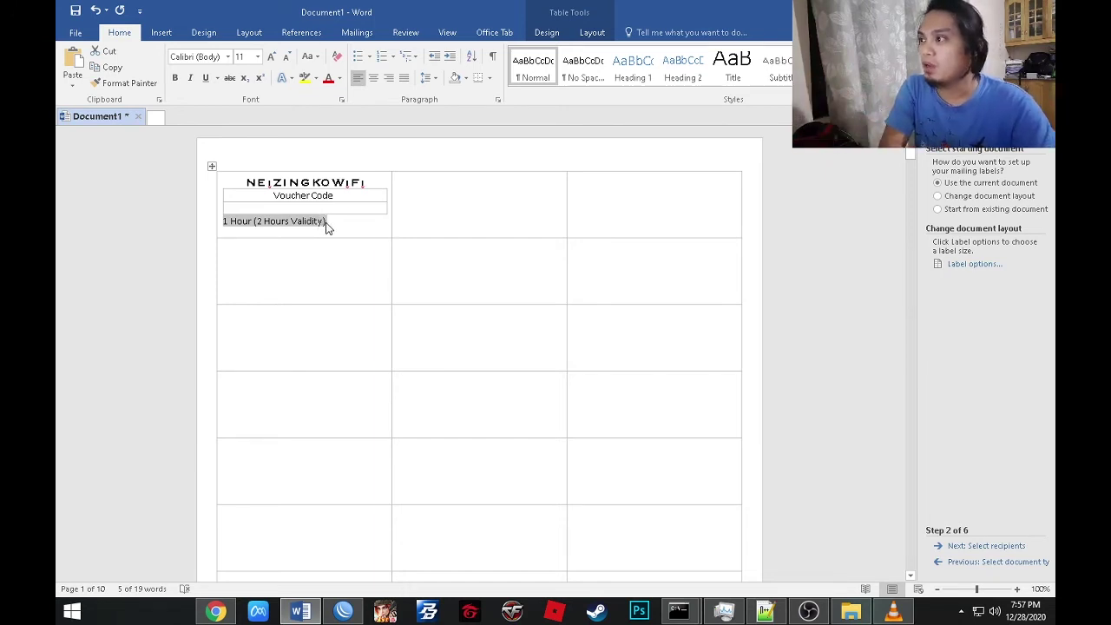
left_click(328, 222)
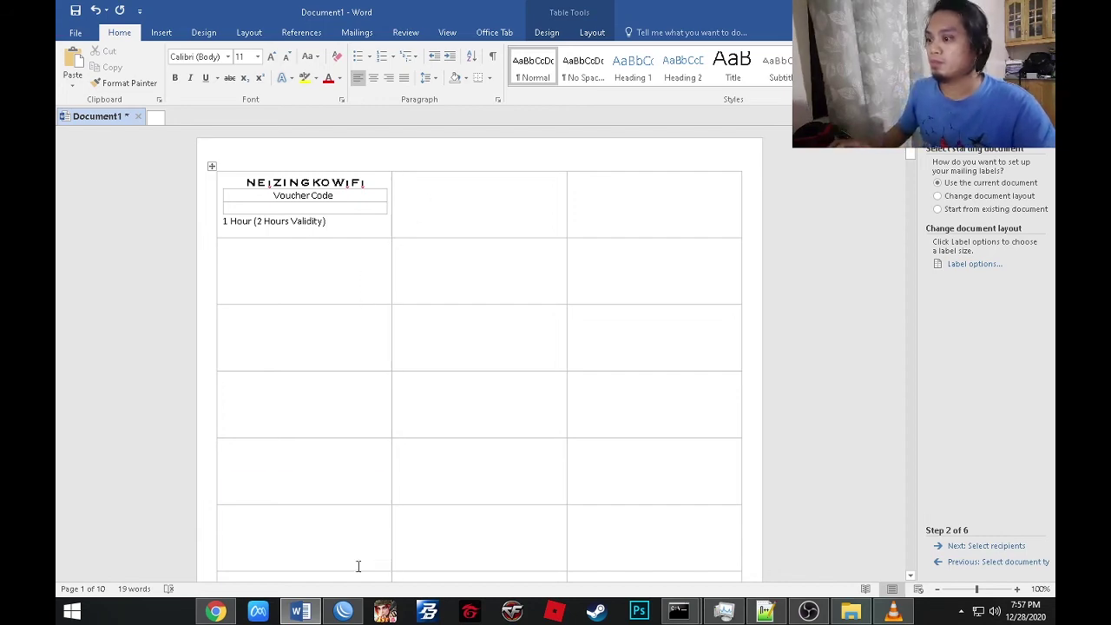
Copy the ₱ sign from fsymbols in Chrome and add it with 5.00 after the validity text.
left_click(216, 613)
left_click(600, 21)
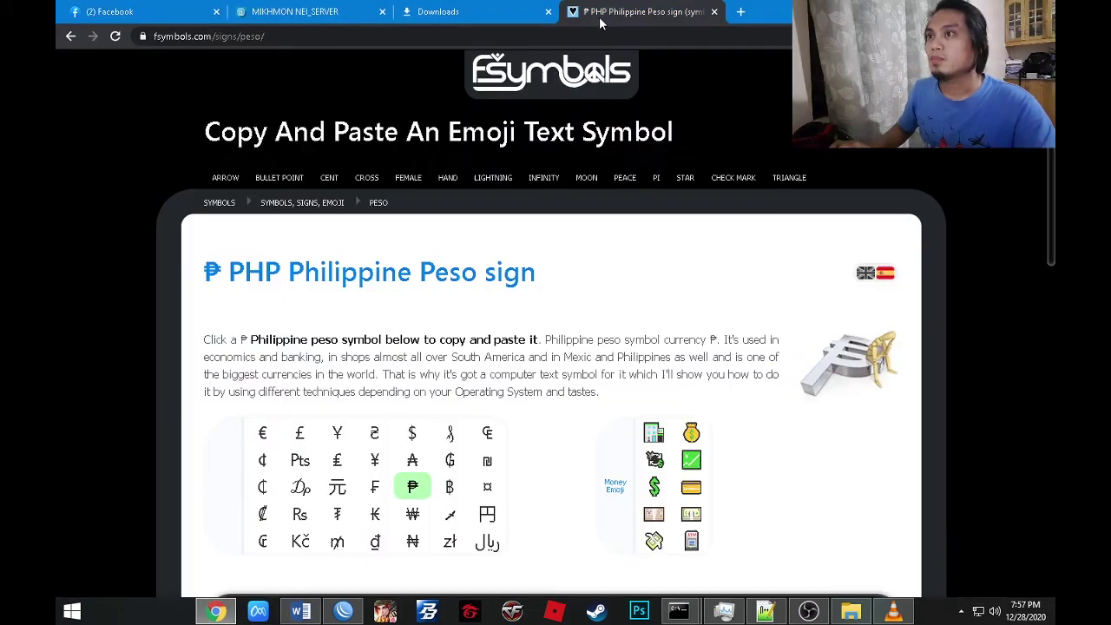
left_click(412, 486)
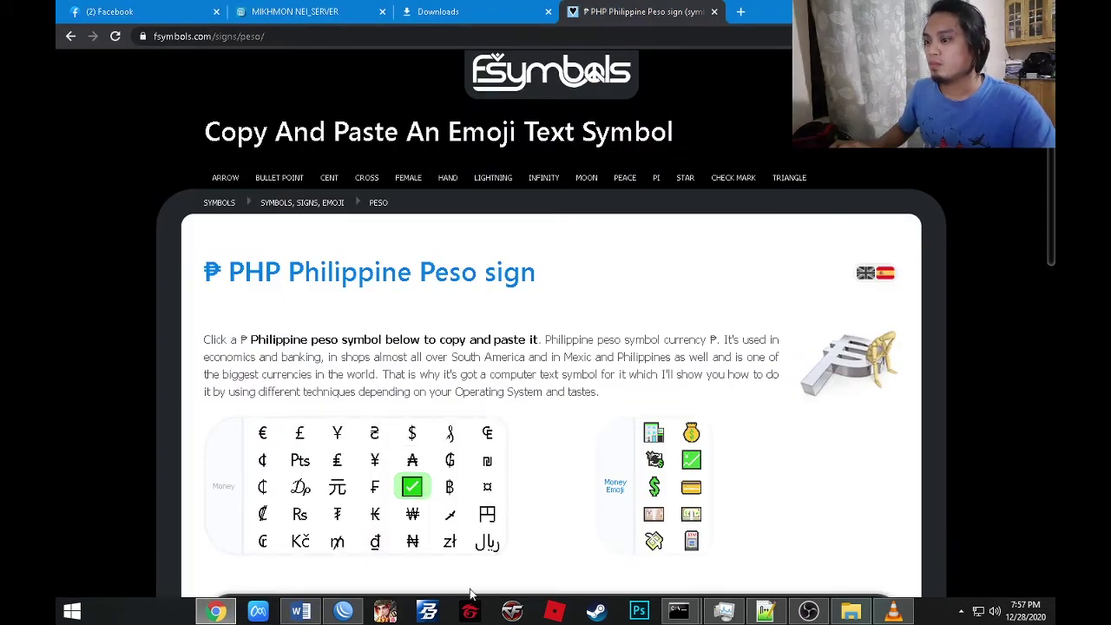
left_click(301, 612)
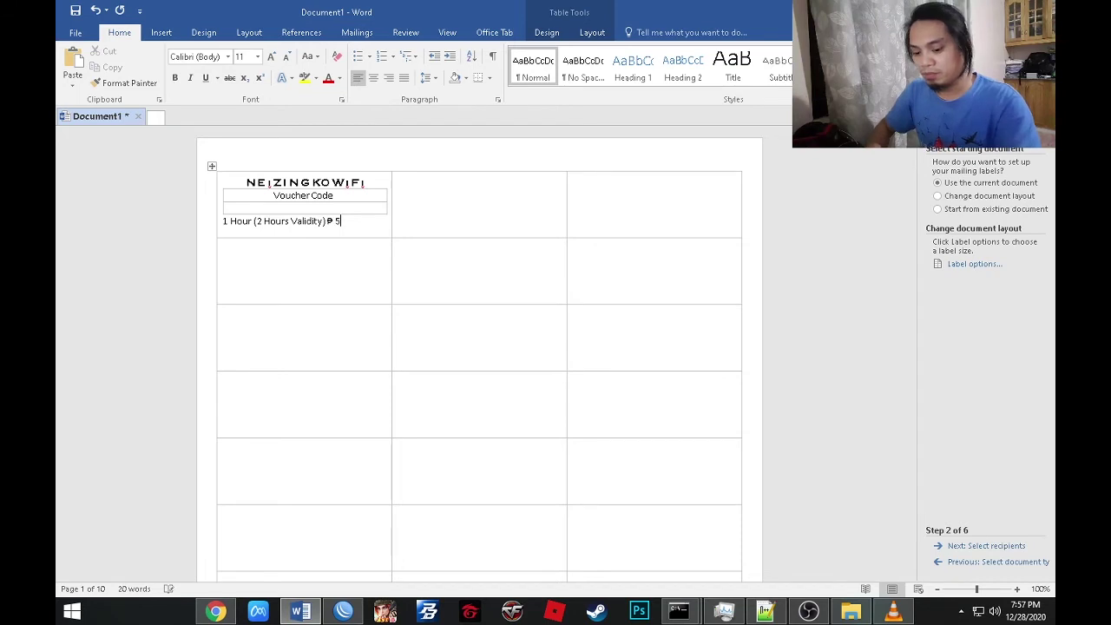
type("5.00")
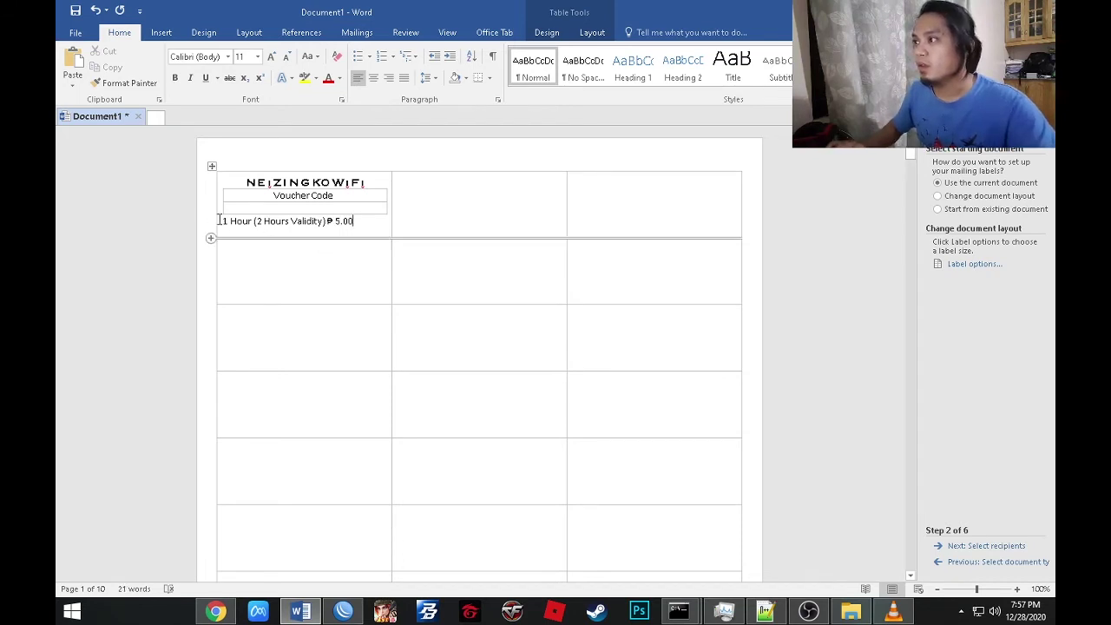
Format '1 Hour (2 Hours Validity) ₱ 5.00' italic, blue and centred; centre the blank row above.
left_click_drag(224, 221, 358, 222)
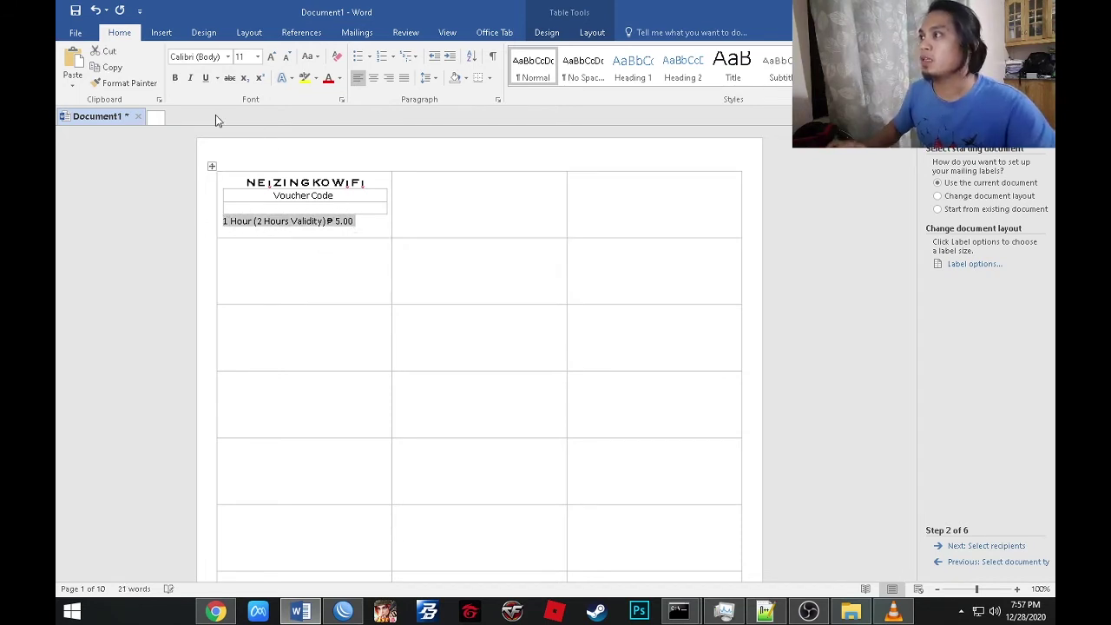
left_click(191, 79)
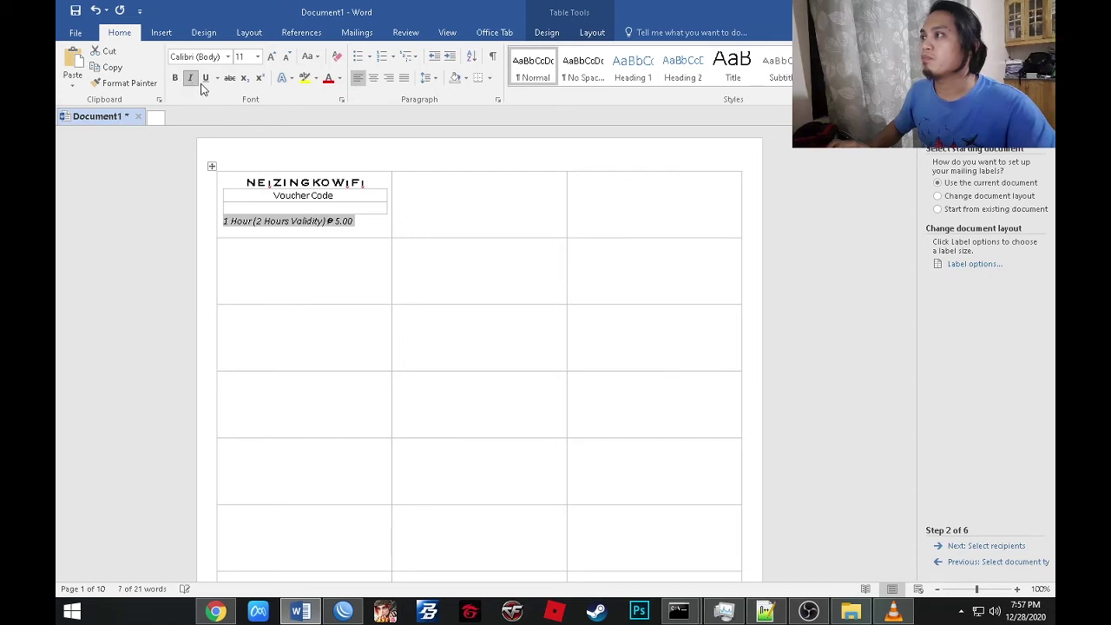
left_click(341, 79)
left_click(374, 164)
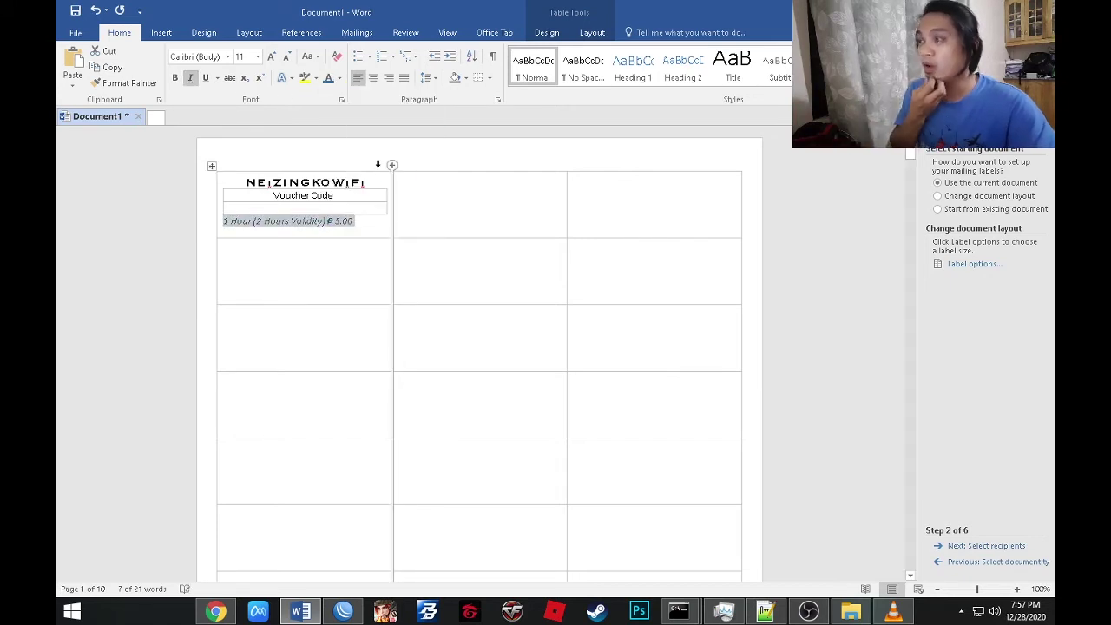
left_click(373, 78)
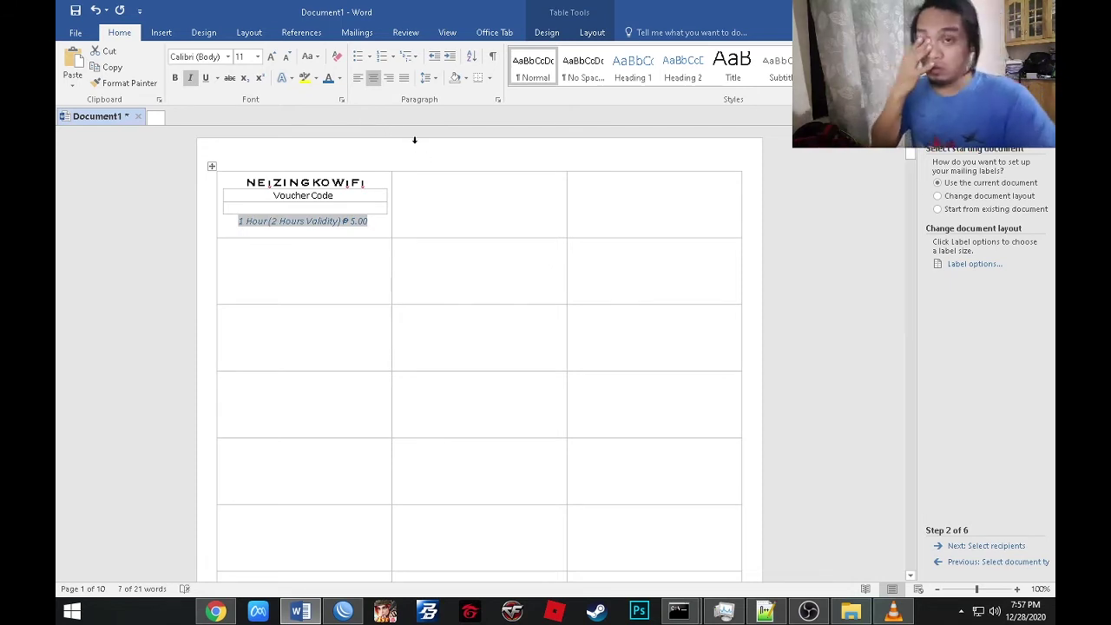
left_click(305, 211)
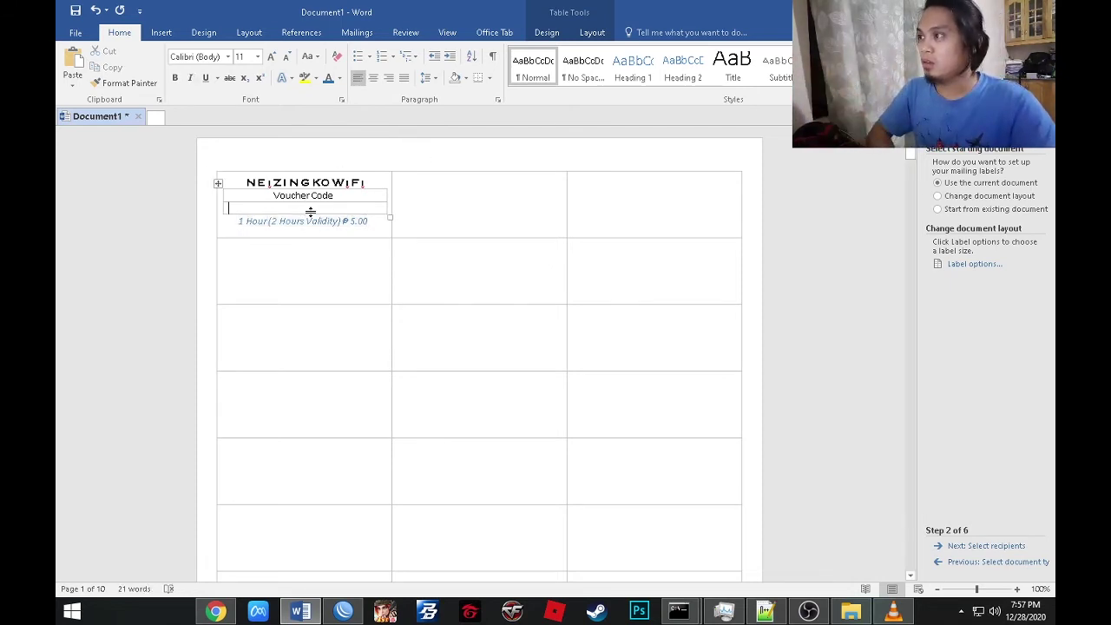
left_click(372, 78)
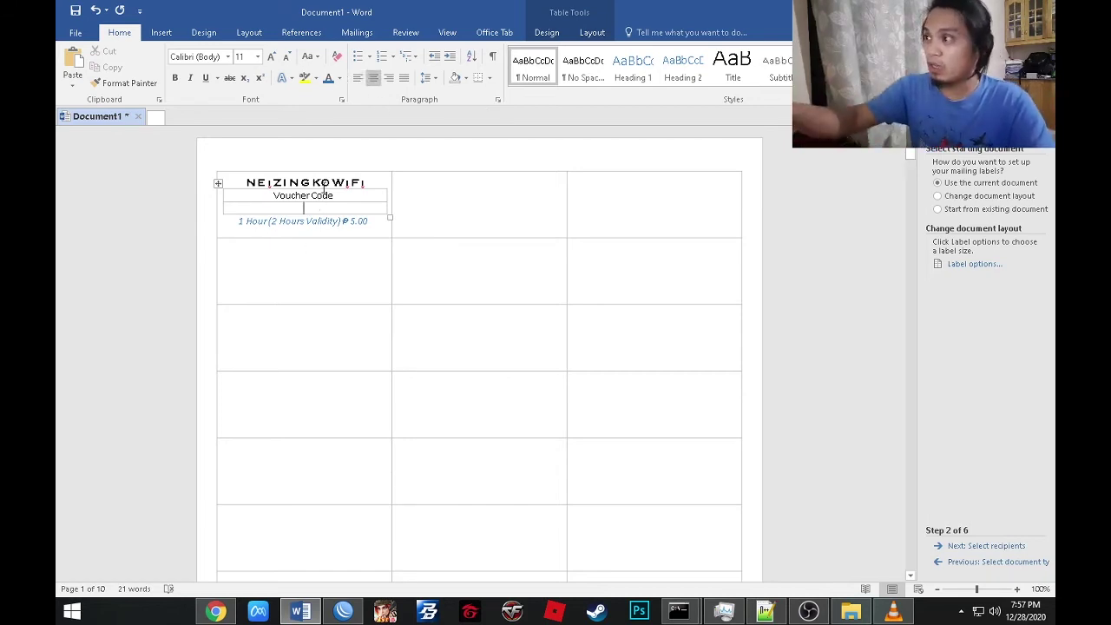
Load '1 hour voucher.csv' from the Desktop as the recipient list and accept all recipients.
left_click(969, 549)
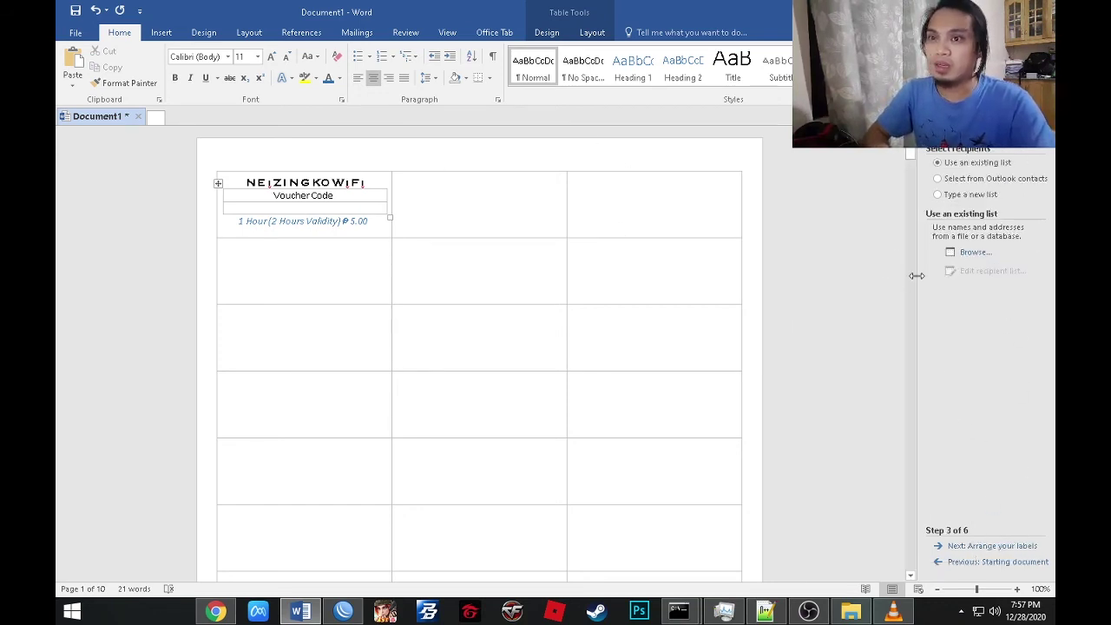
left_click(971, 254)
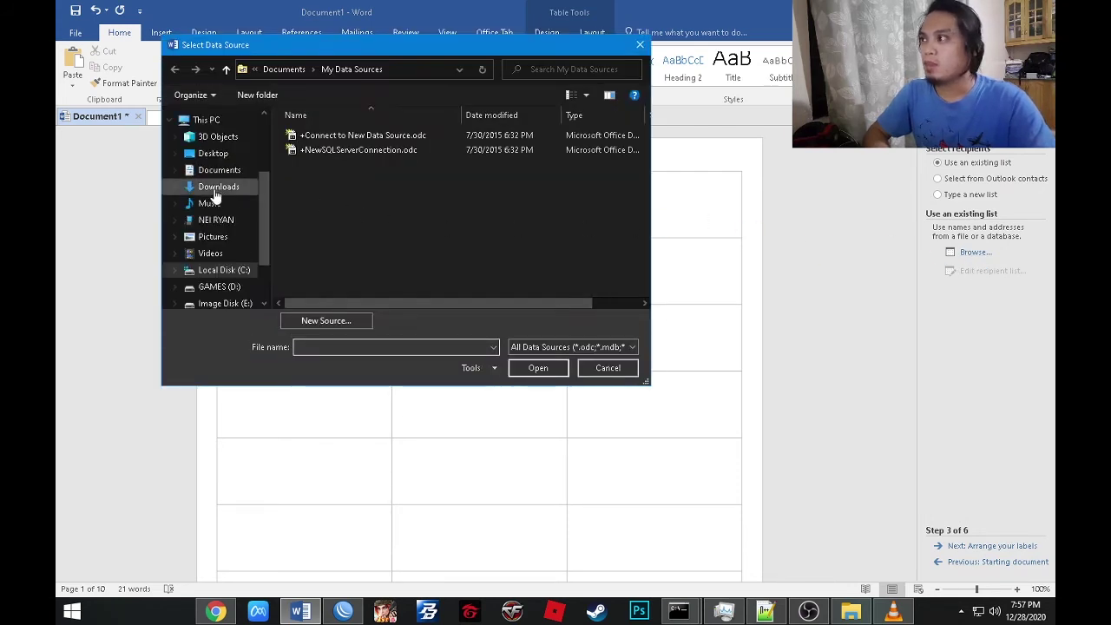
left_click(213, 154)
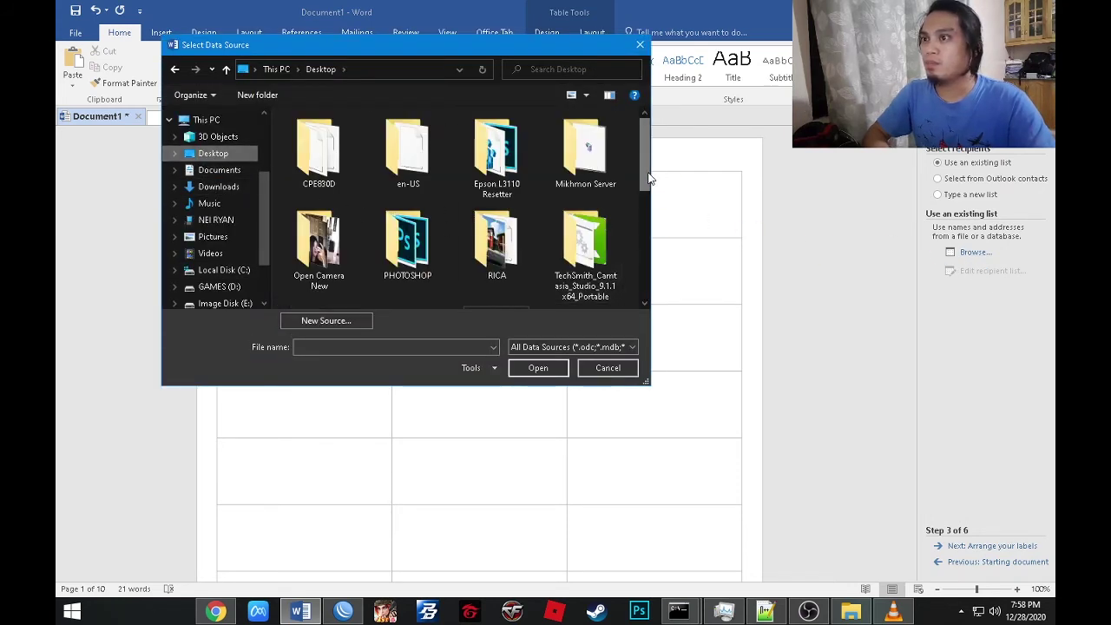
left_click_drag(649, 178, 639, 200)
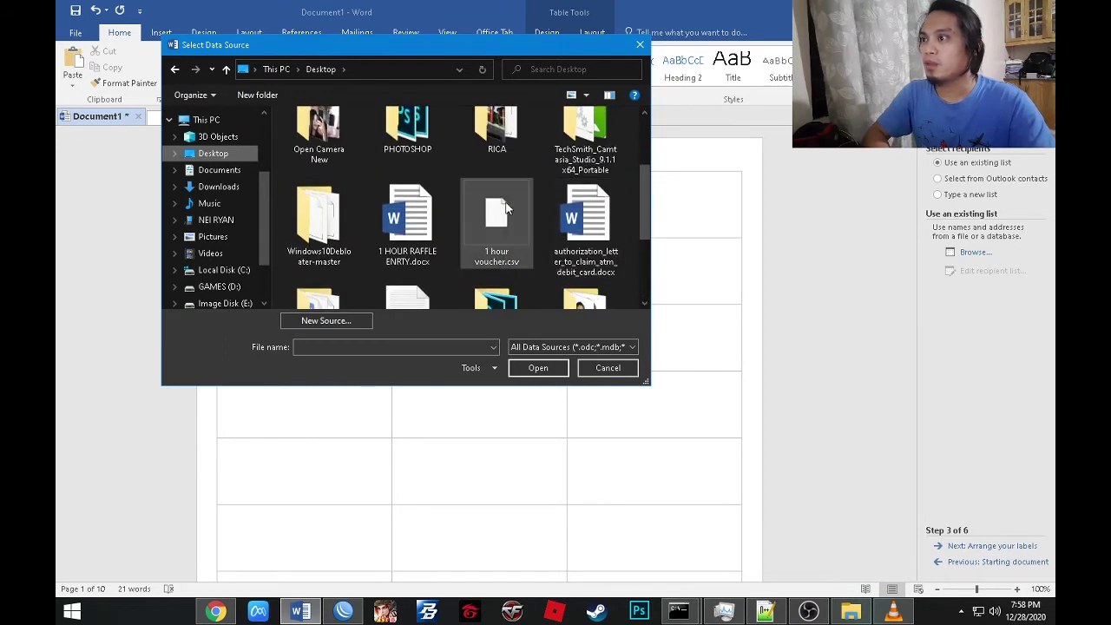
left_click(500, 213)
left_click(535, 368)
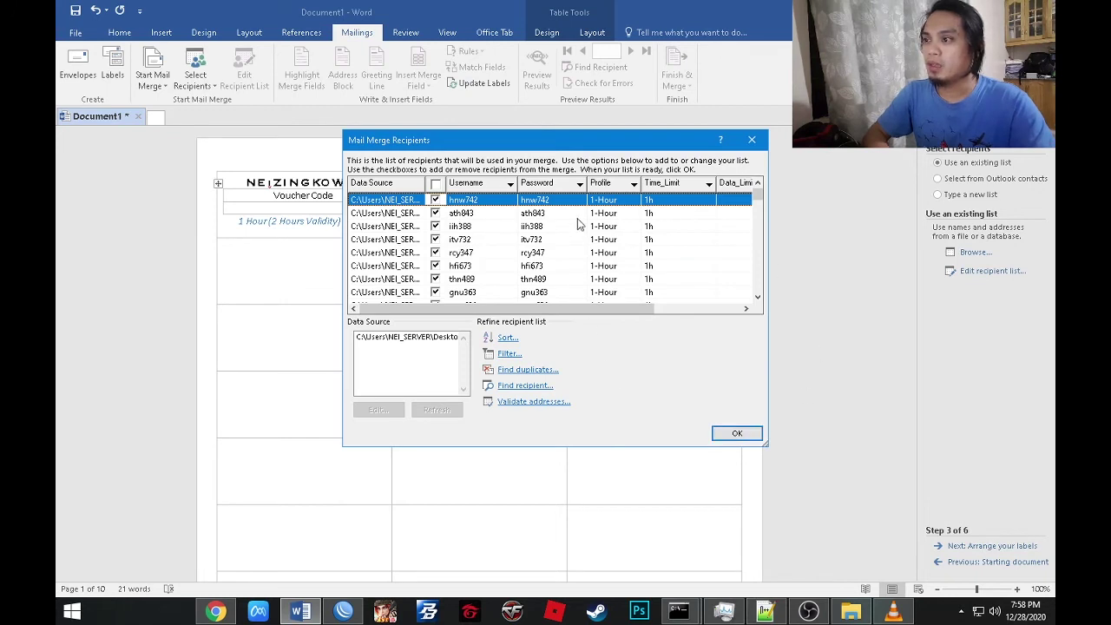
left_click(735, 433)
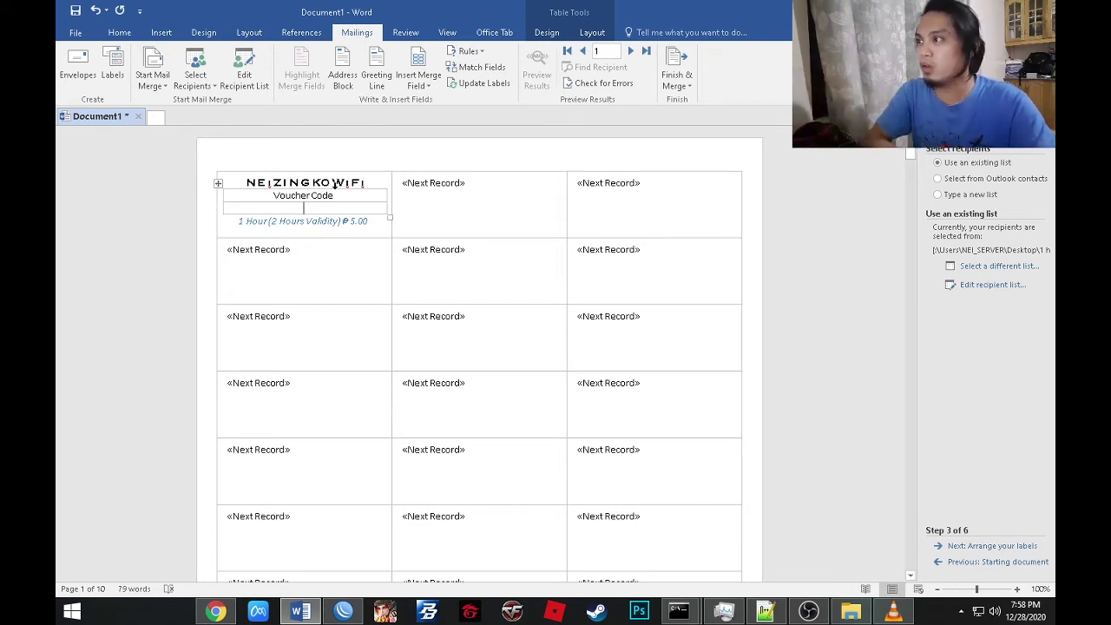
Insert the «Username» merge field into the first label and update all labels with that layout.
left_click(419, 85)
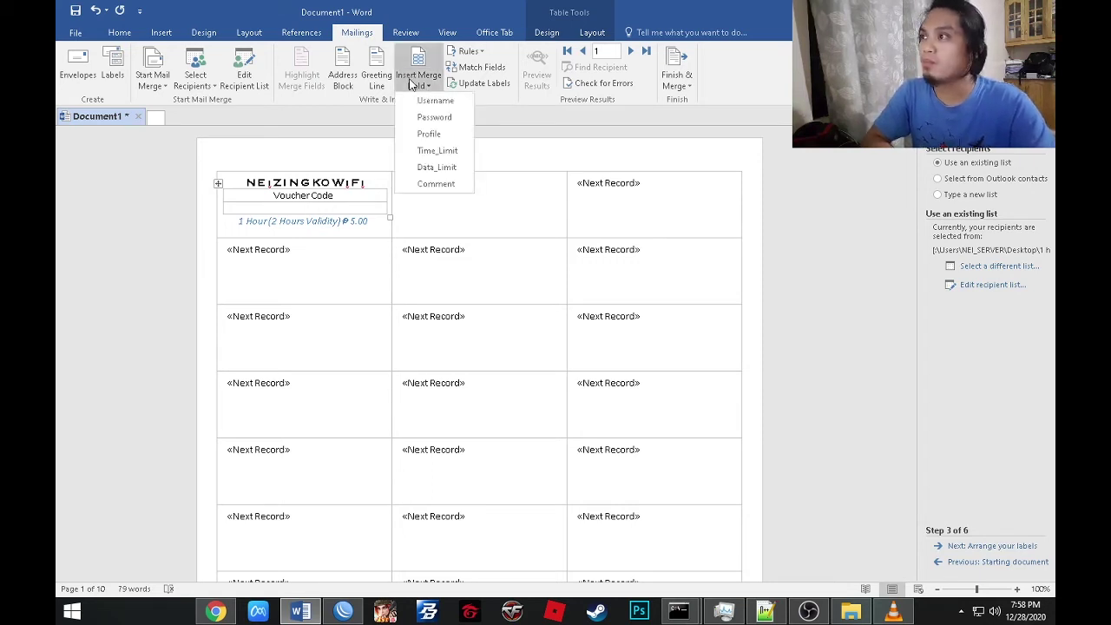
left_click(422, 103)
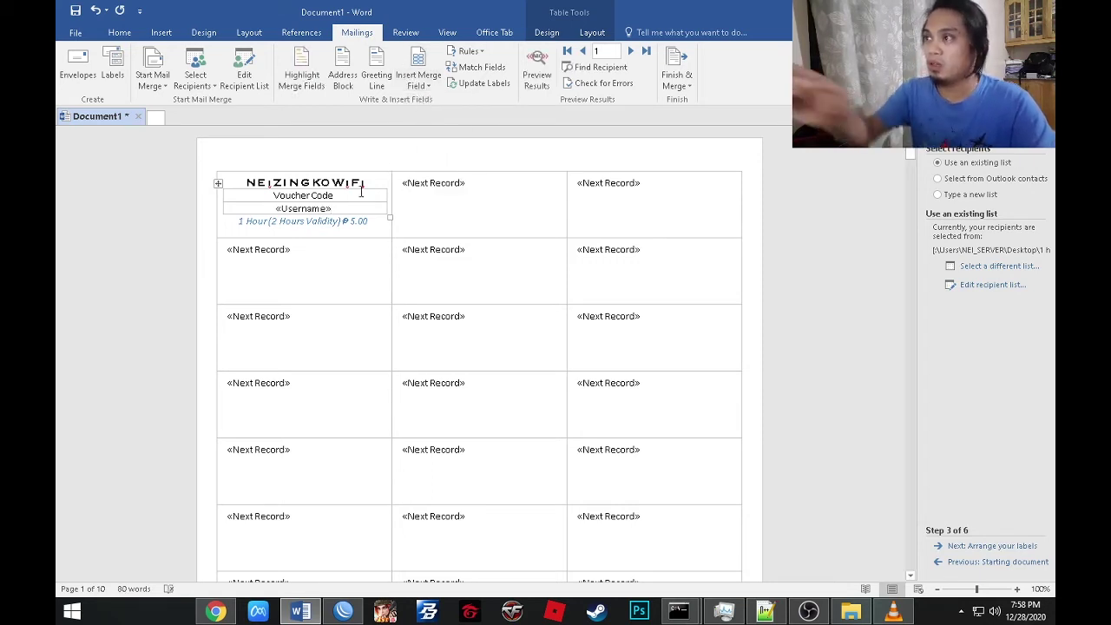
left_click(427, 88)
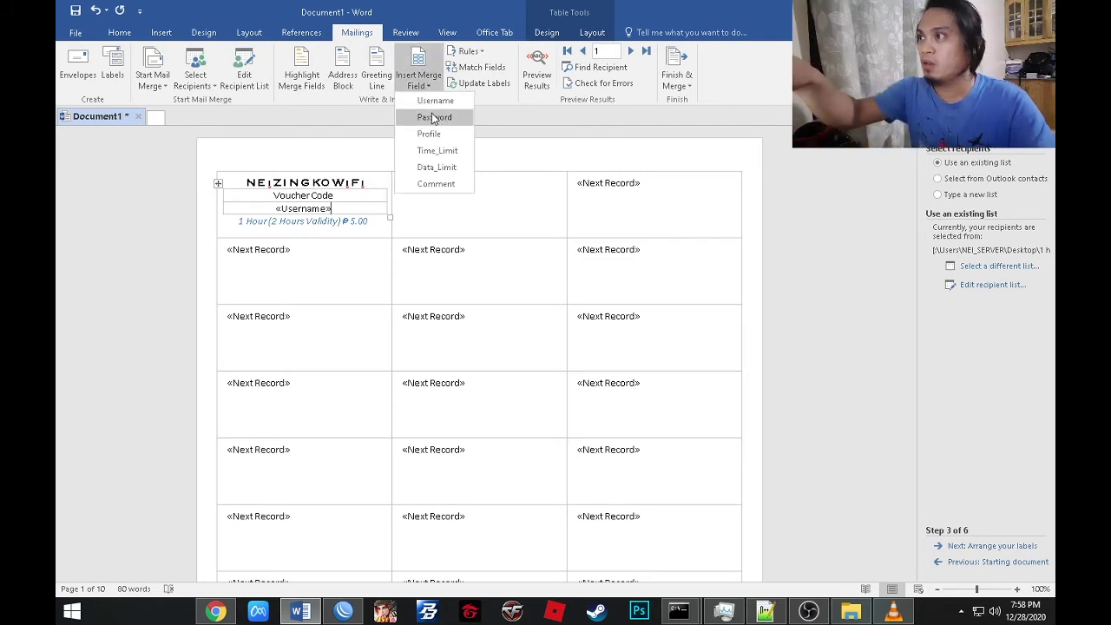
left_click(359, 189)
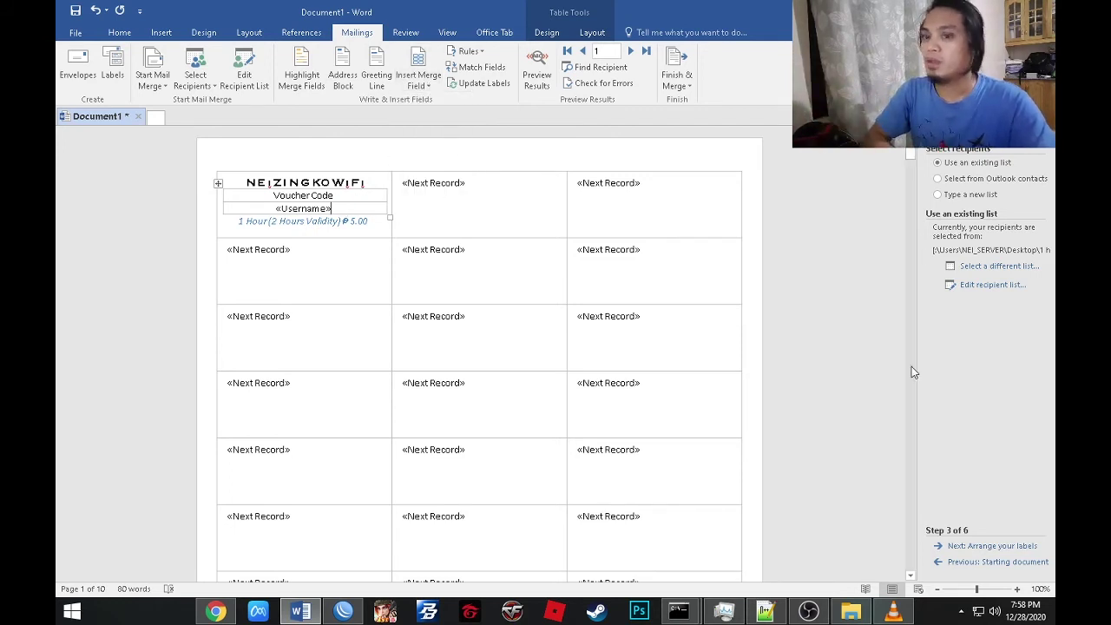
left_click(984, 547)
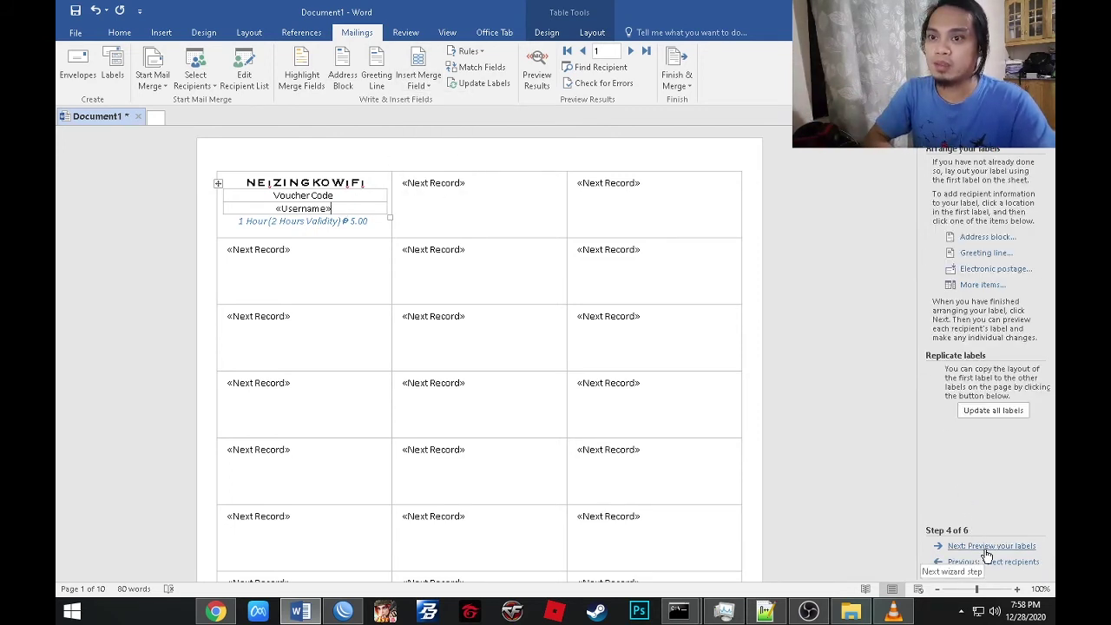
left_click(985, 413)
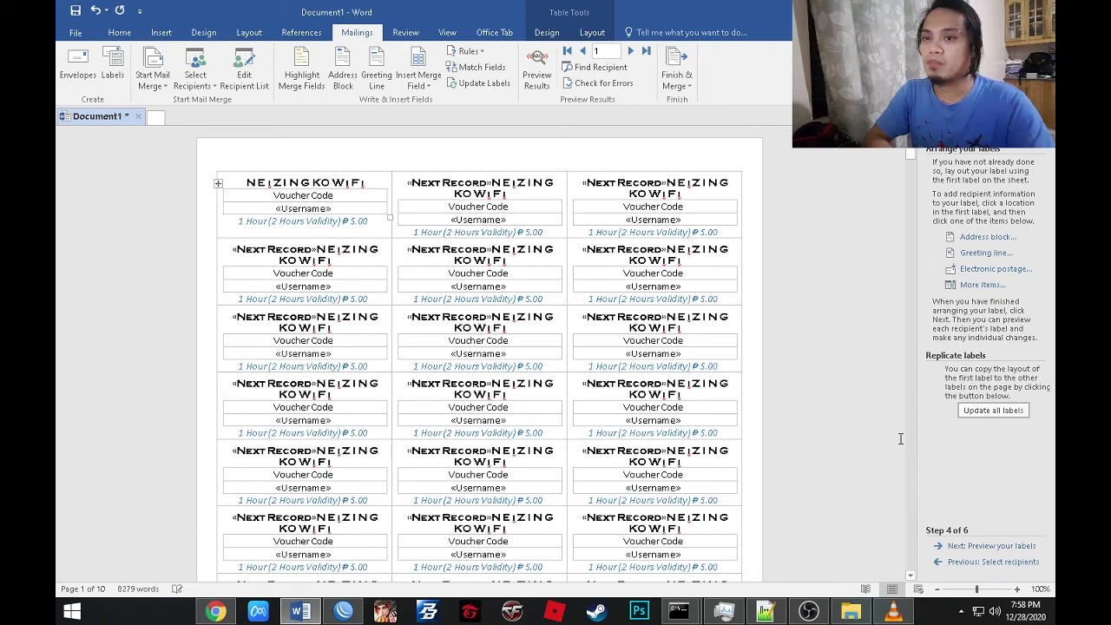
left_click(987, 545)
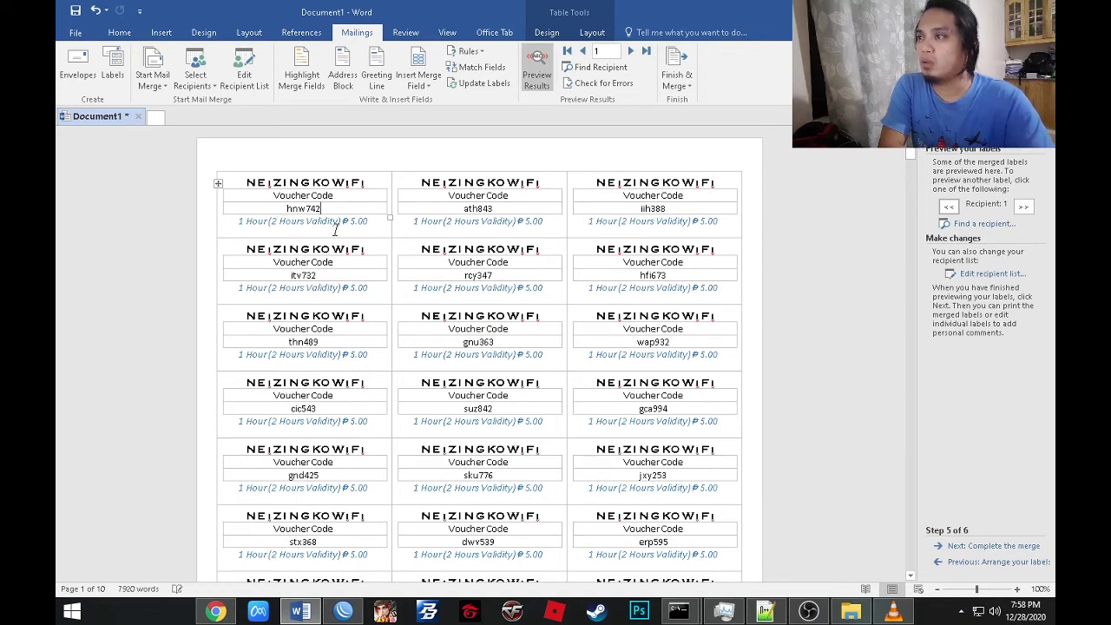
double_click(296, 209)
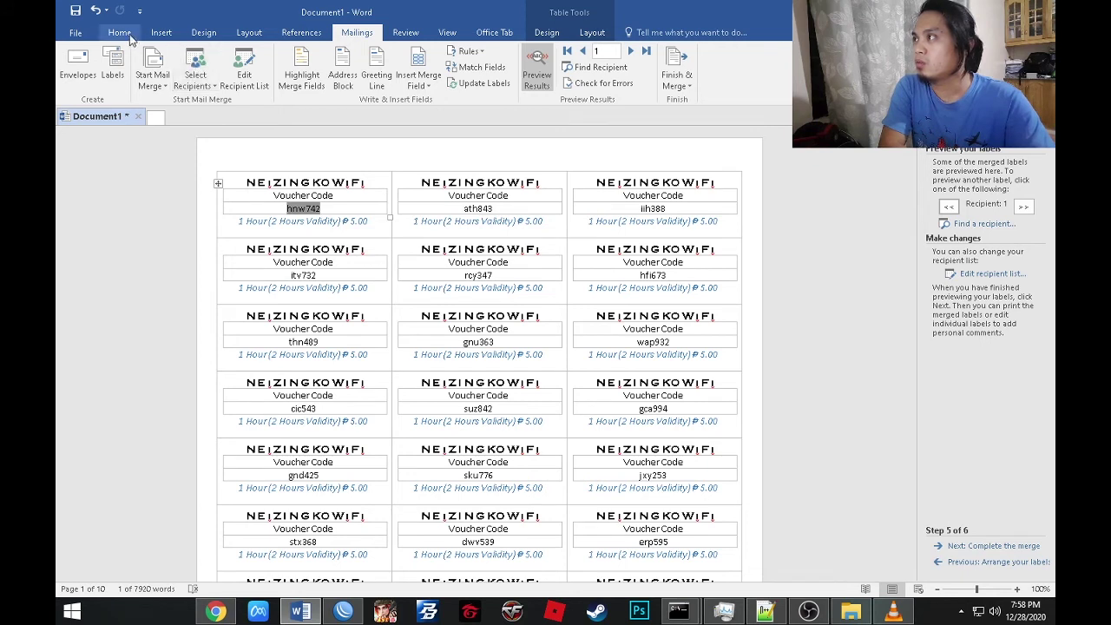
left_click(119, 32)
left_click(271, 57)
left_click(271, 58)
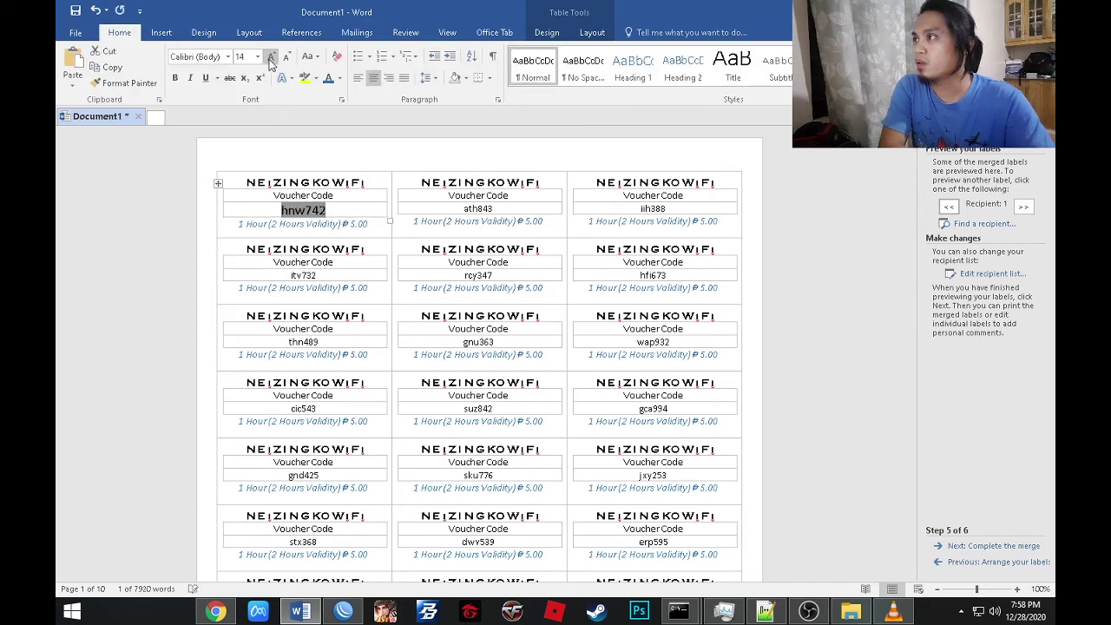
left_click(271, 57)
left_click(271, 58)
left_click(271, 57)
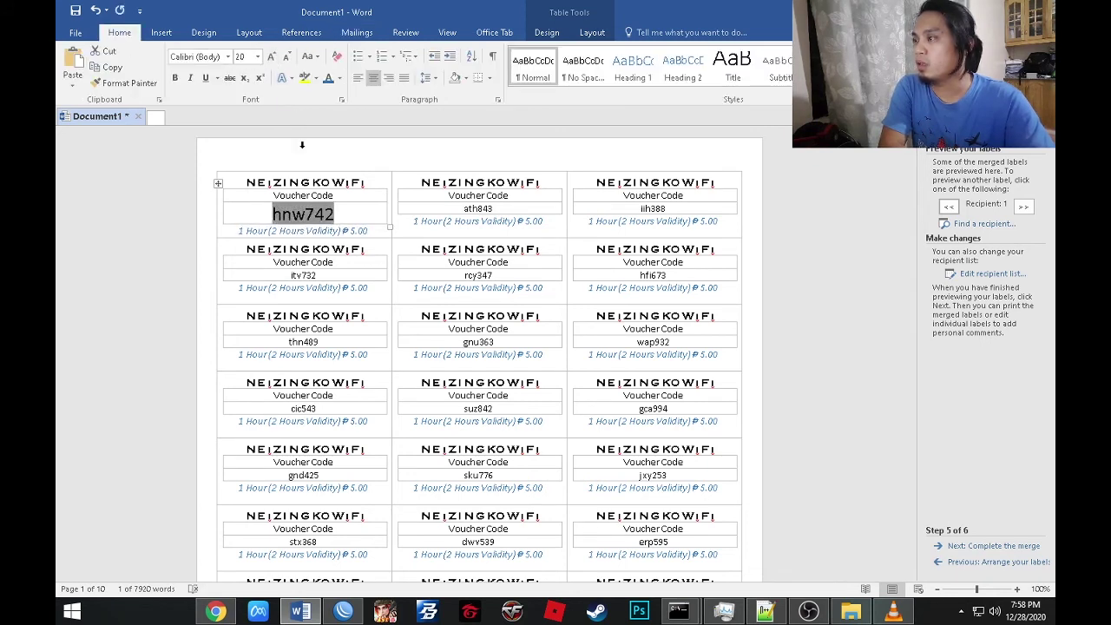
left_click(336, 218)
Color the voucher code hnw742 red and update all labels with that formatting.
left_click_drag(262, 215, 337, 215)
left_click(341, 78)
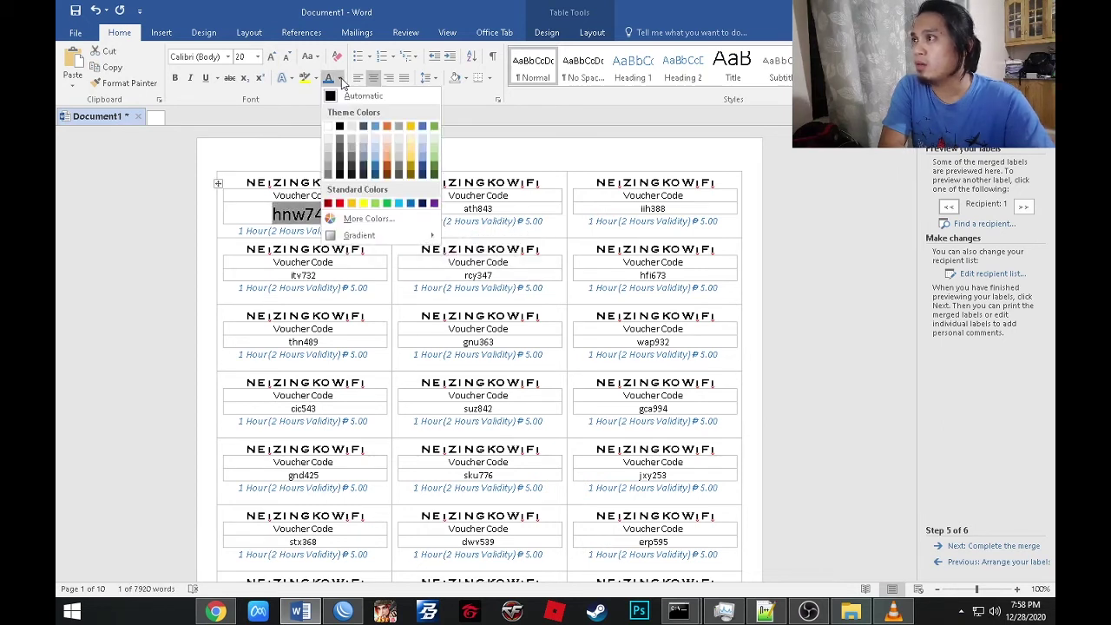
left_click(339, 203)
left_click(349, 214)
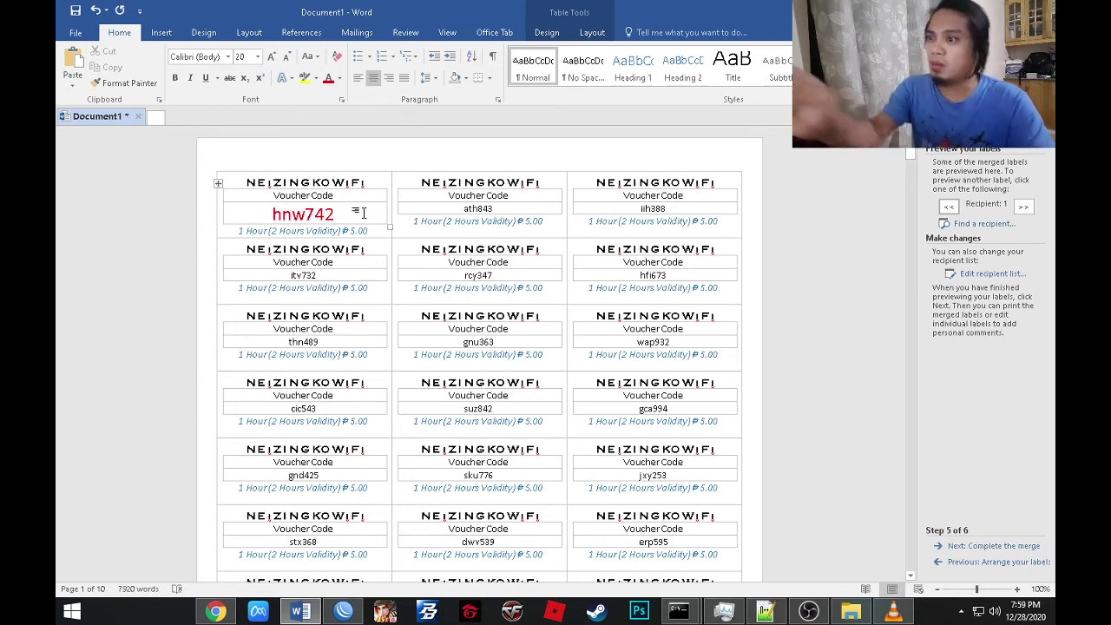
left_click(356, 33)
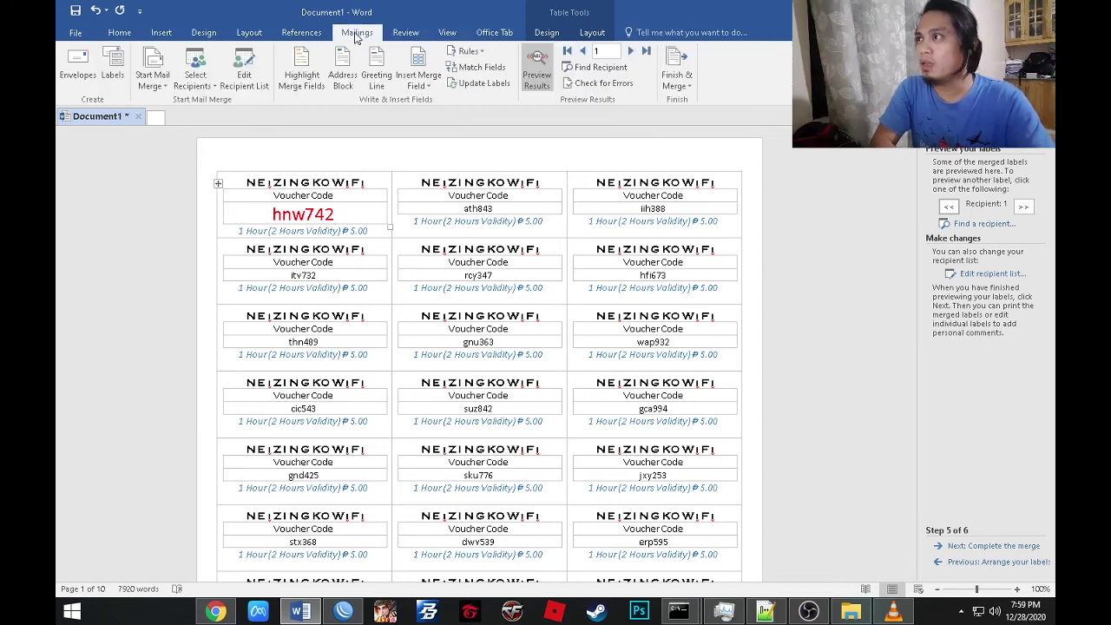
left_click(499, 83)
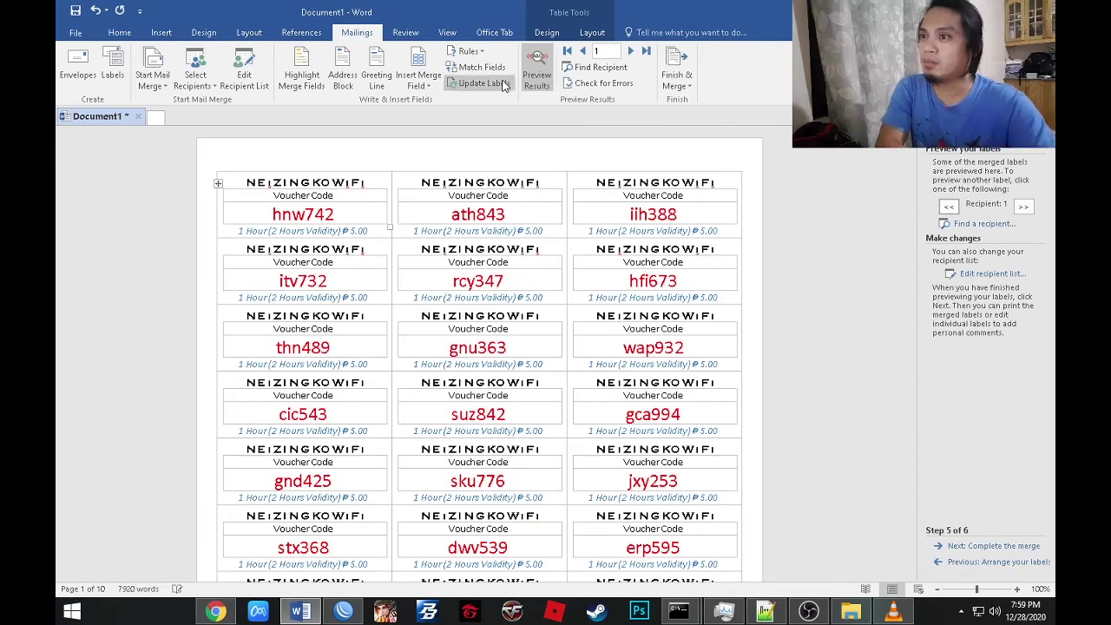
Shrink the first label's Voucher Code caption from 11 to 10 pt.
mouse_move(906, 160)
left_mouse_down()
mouse_move(936, 582)
mouse_move(910, 155)
left_mouse_up()
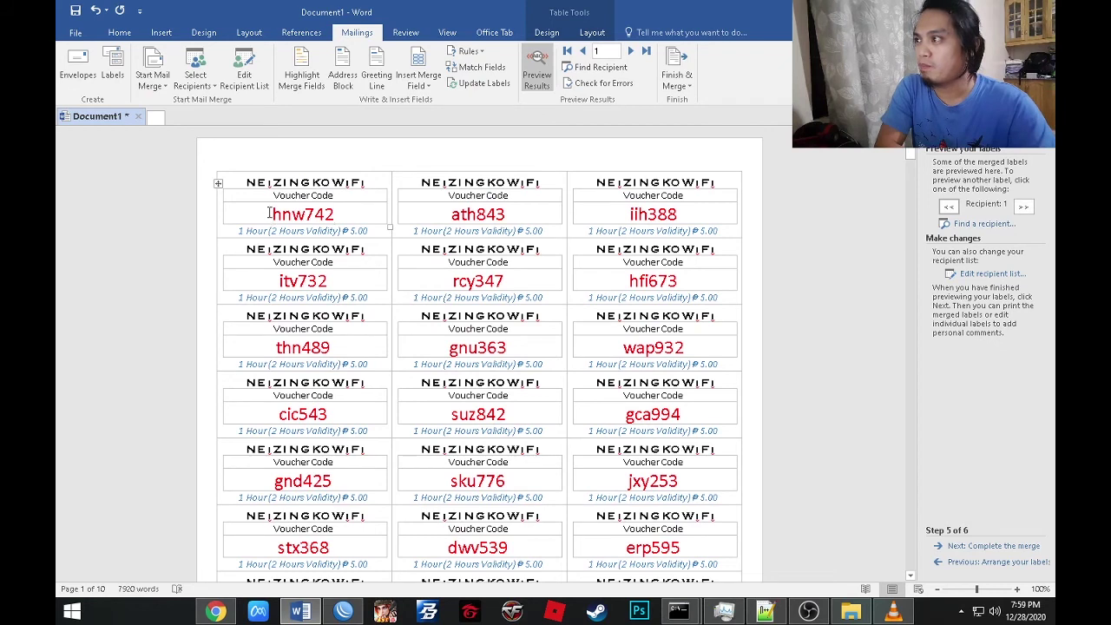
left_click_drag(269, 214, 351, 208)
left_click(351, 209)
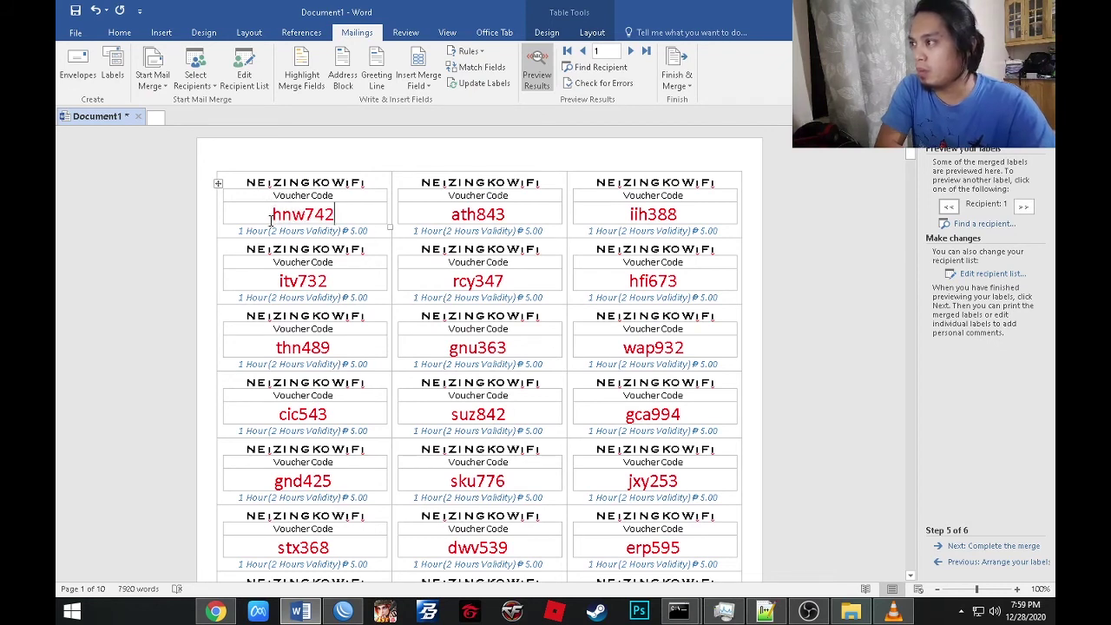
left_click_drag(269, 215, 336, 213)
left_click(342, 214)
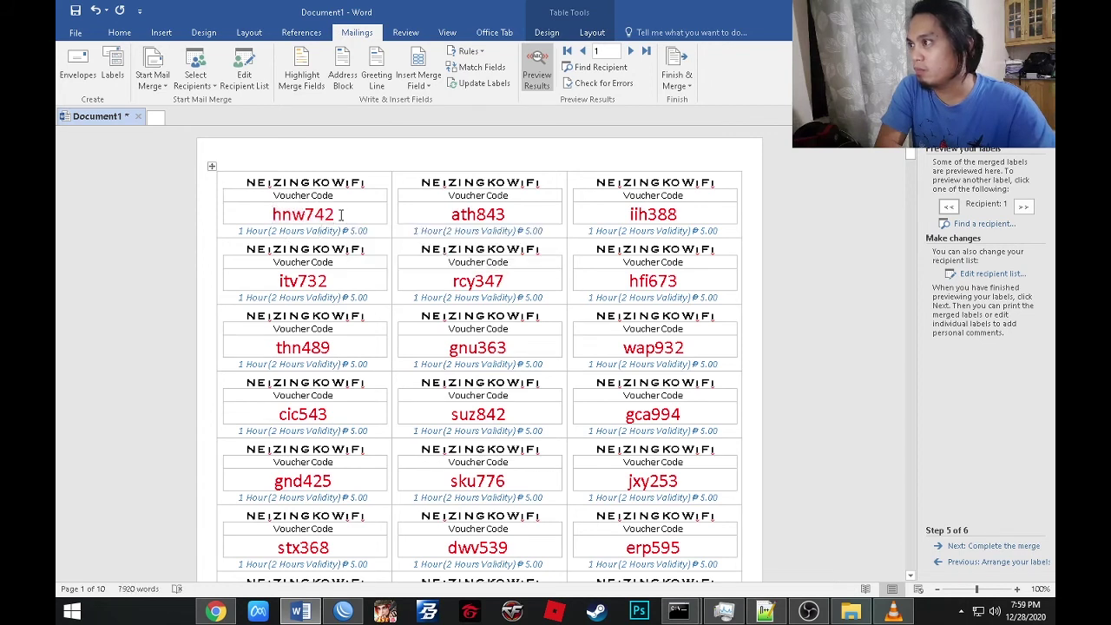
left_click_drag(275, 195, 335, 197)
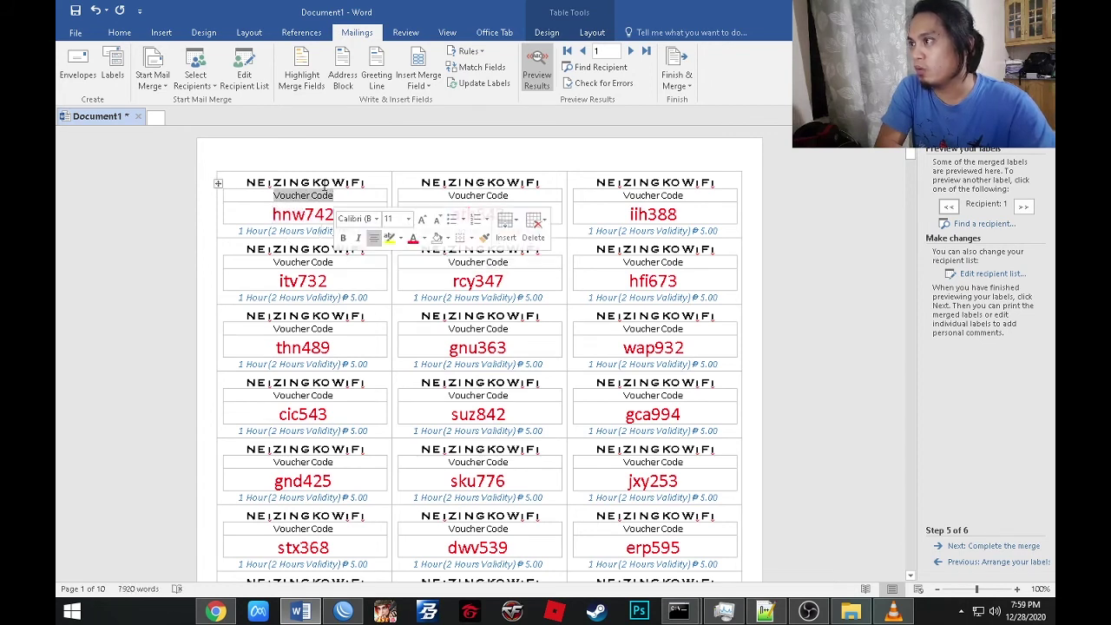
left_click(119, 32)
left_click(287, 57)
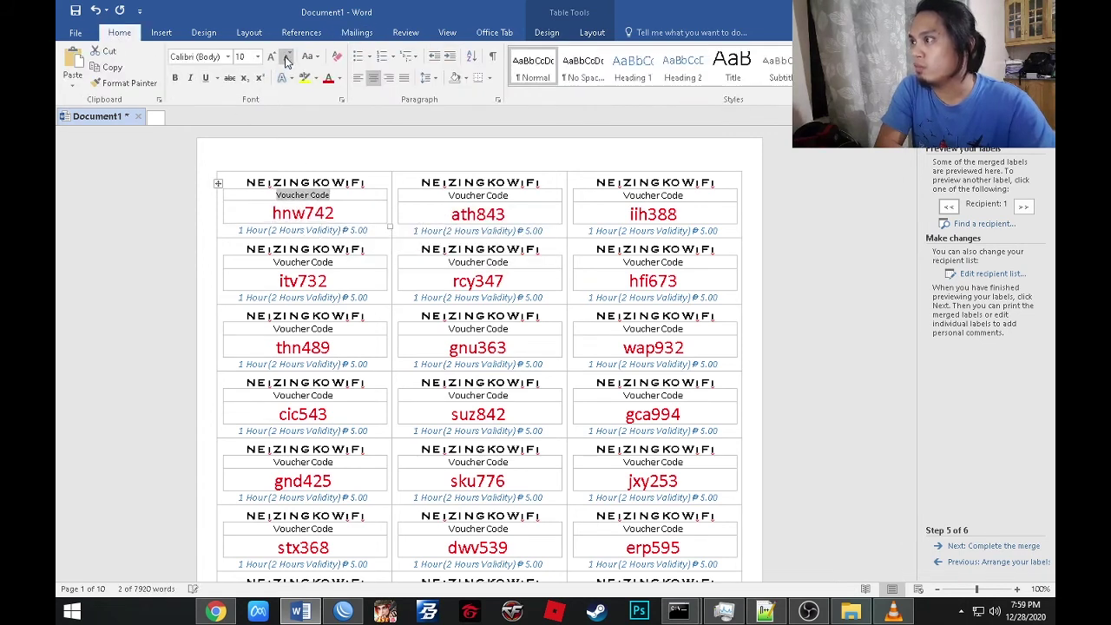
left_click(359, 33)
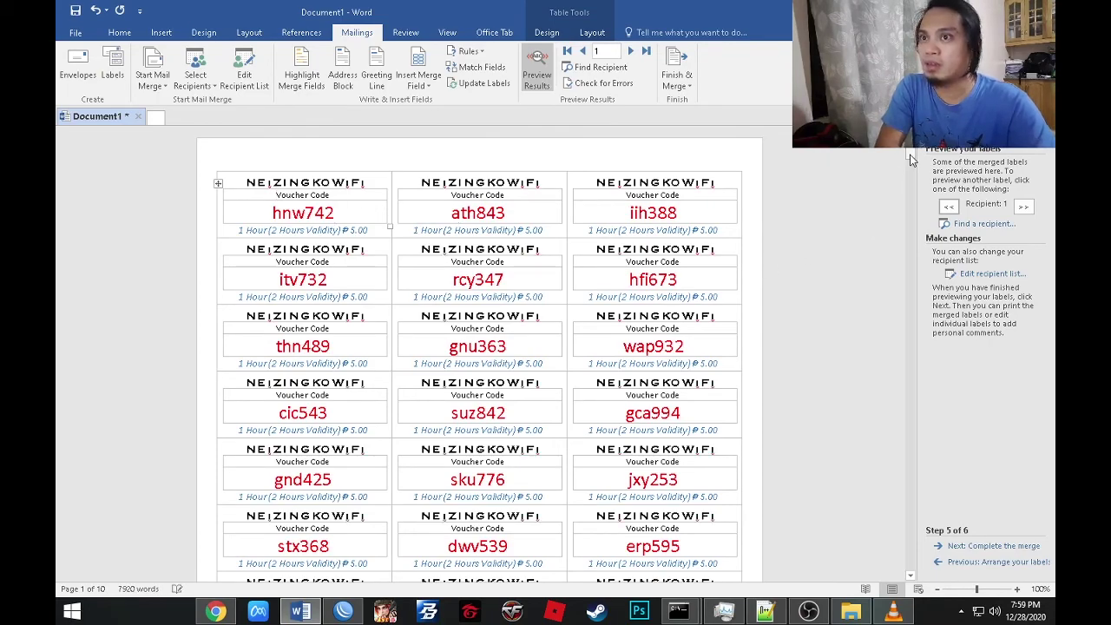
Place the cursor in the first label's caption table and bring up the table design tools.
mouse_move(911, 159)
left_mouse_down()
mouse_move(955, 578)
mouse_move(898, 217)
mouse_move(911, 153)
left_mouse_up()
left_click(255, 205)
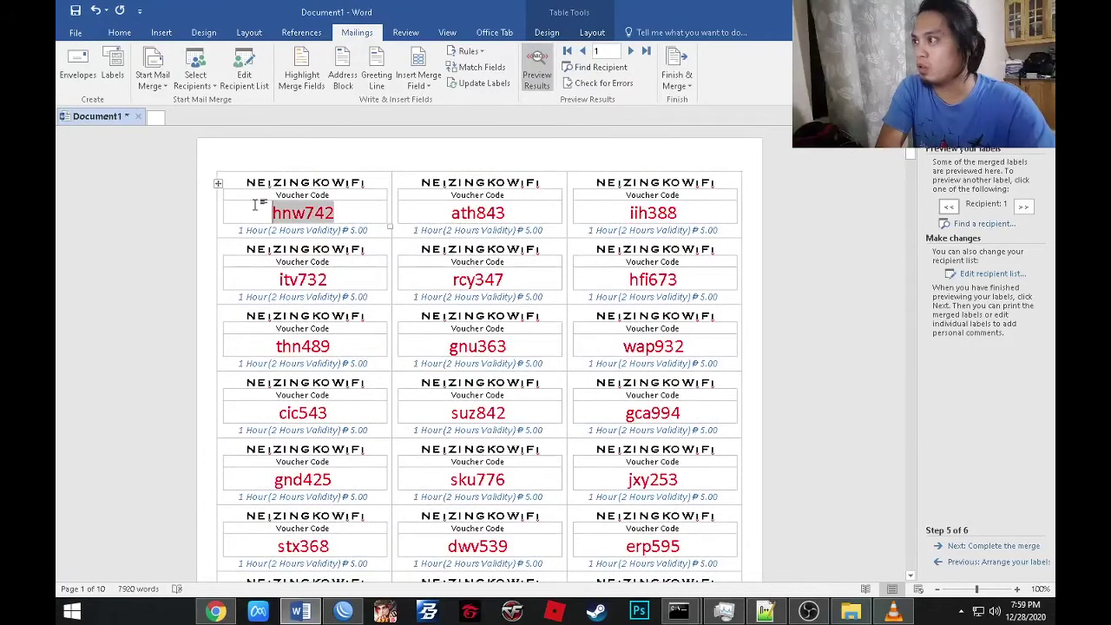
left_click(364, 196)
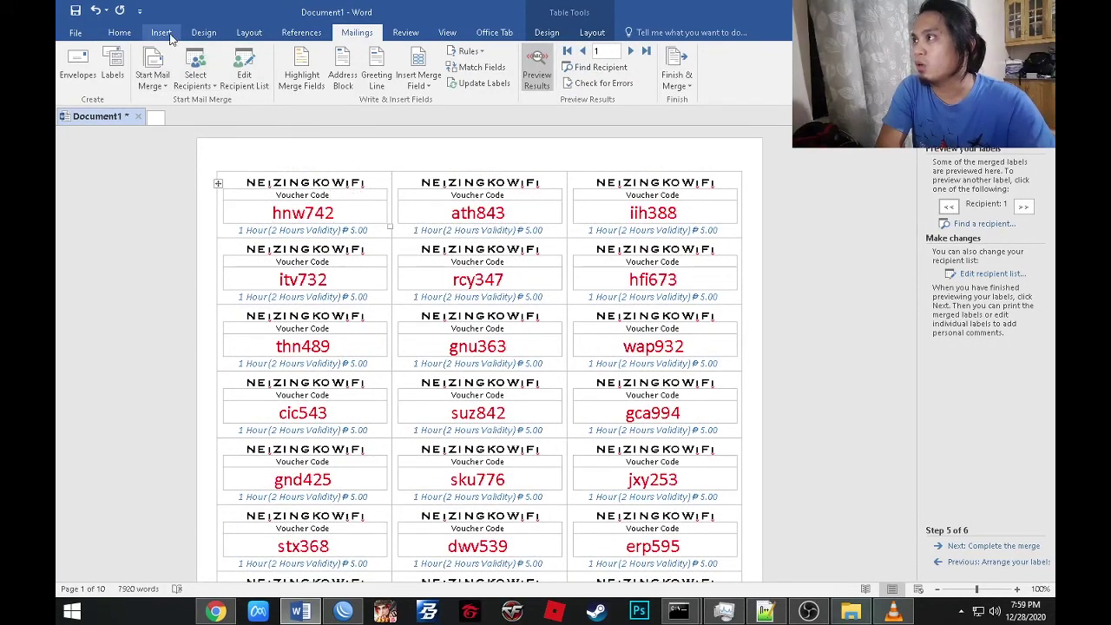
left_click(542, 36)
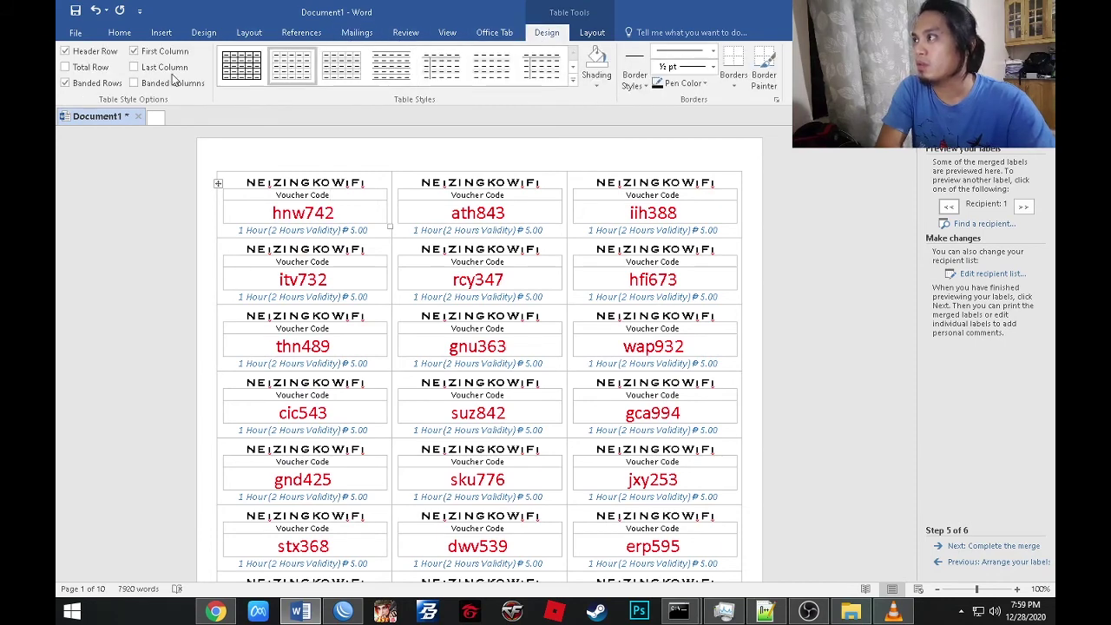
Narrow the first label's inner code table to about 2.3 inches and center it via Table Properties.
left_click(592, 32)
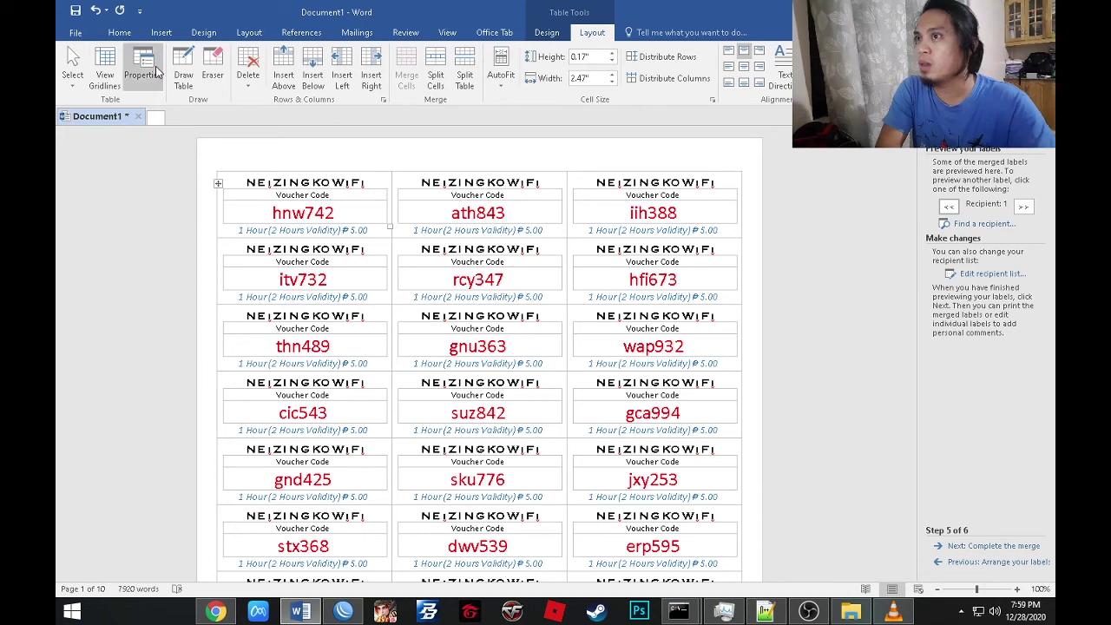
left_click(184, 74)
key("Escape")
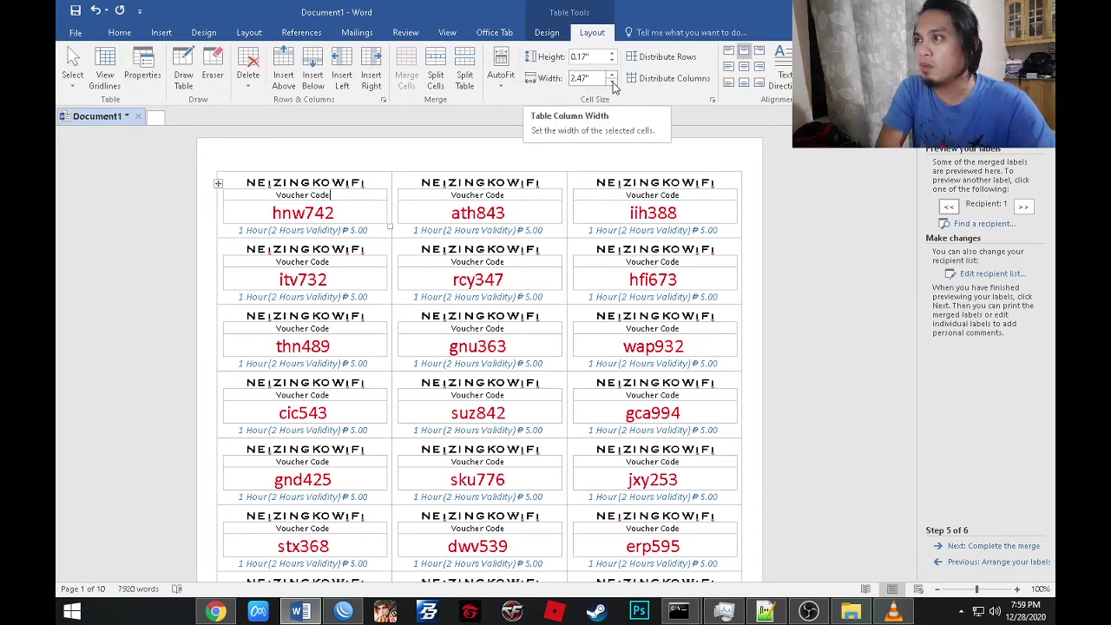
left_click(612, 83)
left_click(611, 82)
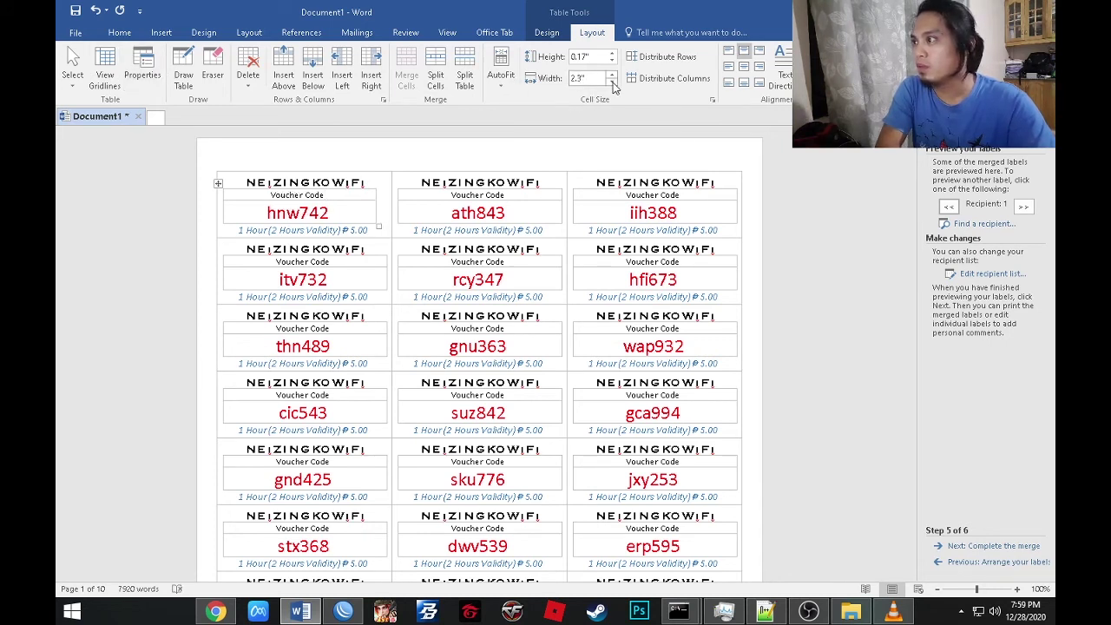
left_click(612, 83)
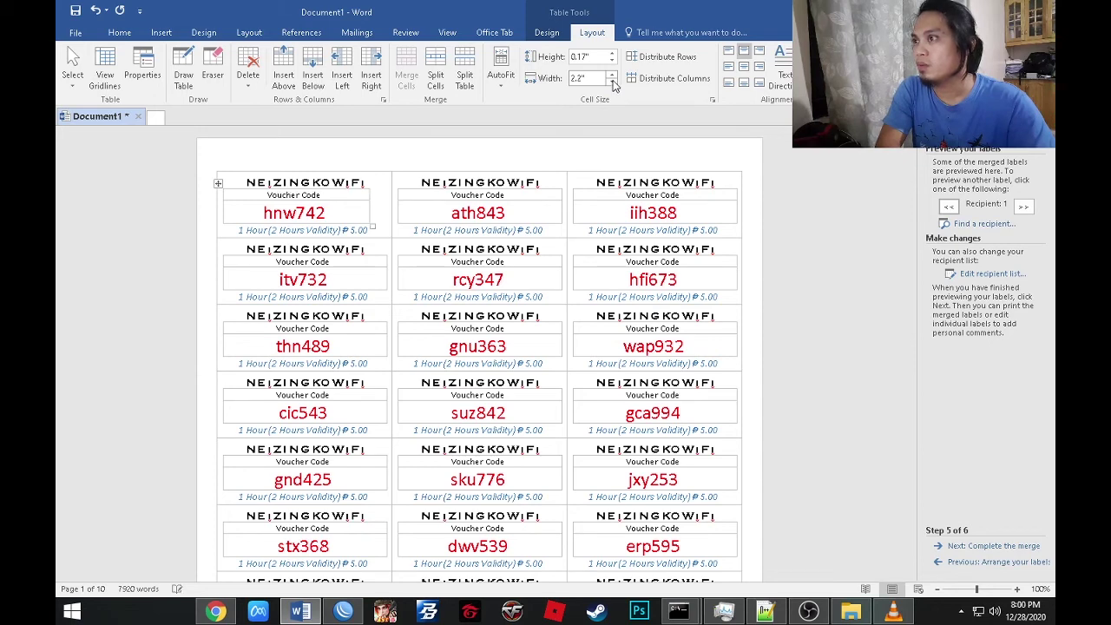
left_click(612, 74)
left_click(143, 74)
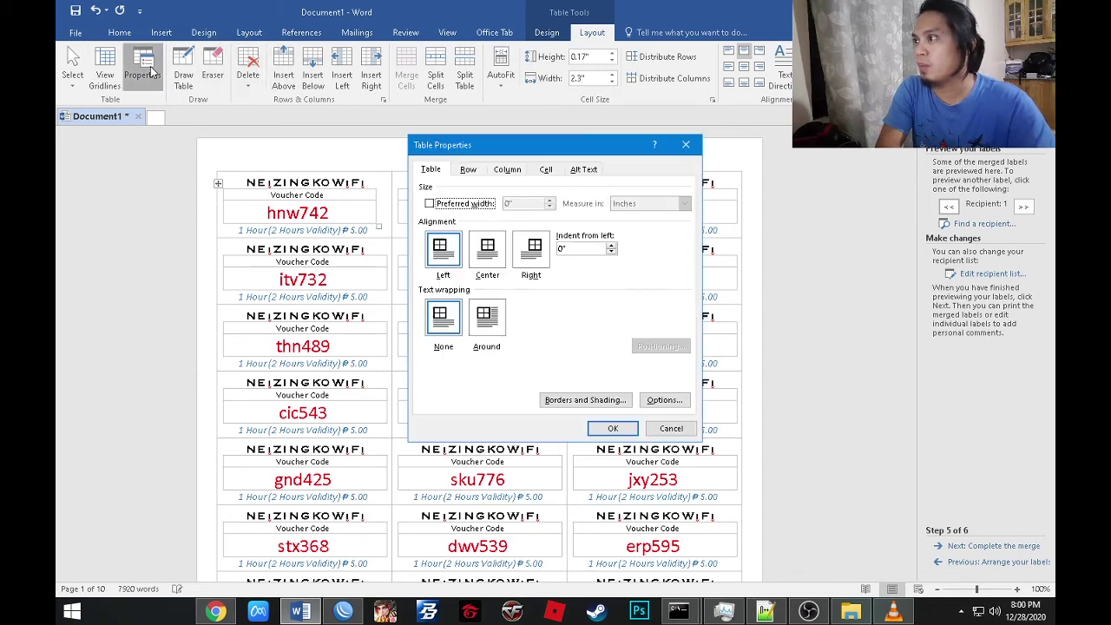
left_click(487, 250)
left_click(612, 428)
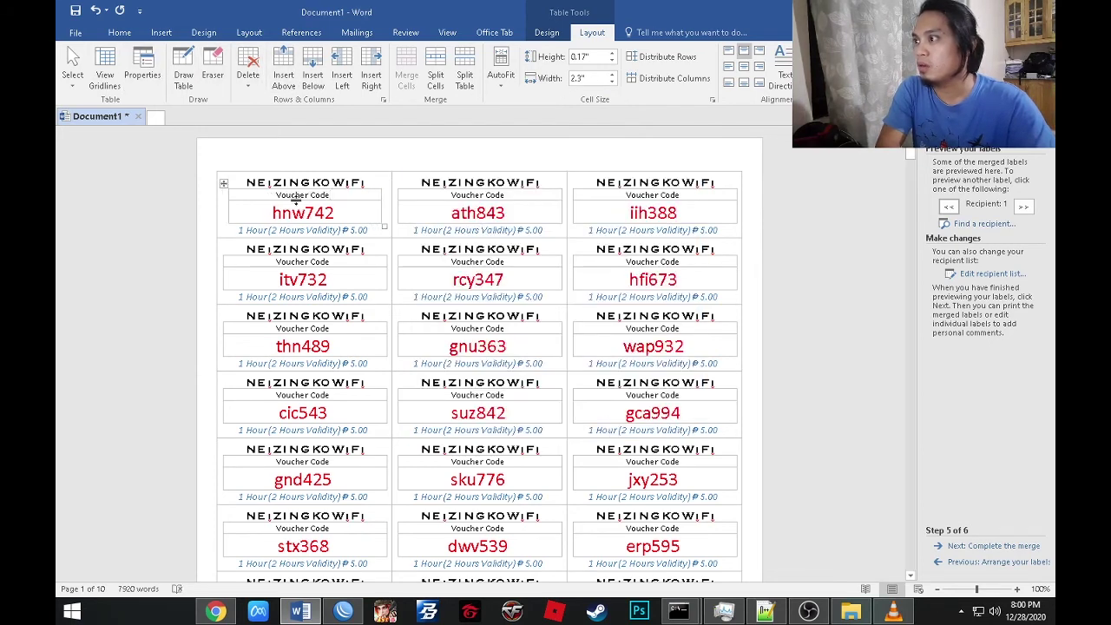
Narrow the code table to 2 inches and update all labels with the new layout.
left_click(612, 82)
left_click(612, 82)
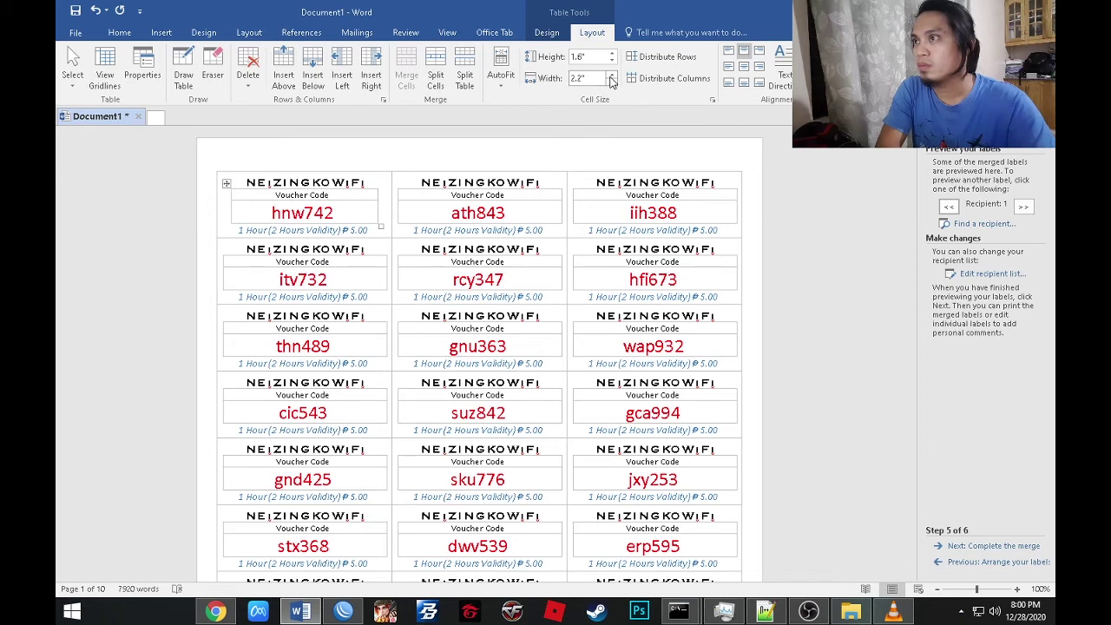
left_click(612, 83)
left_click(612, 82)
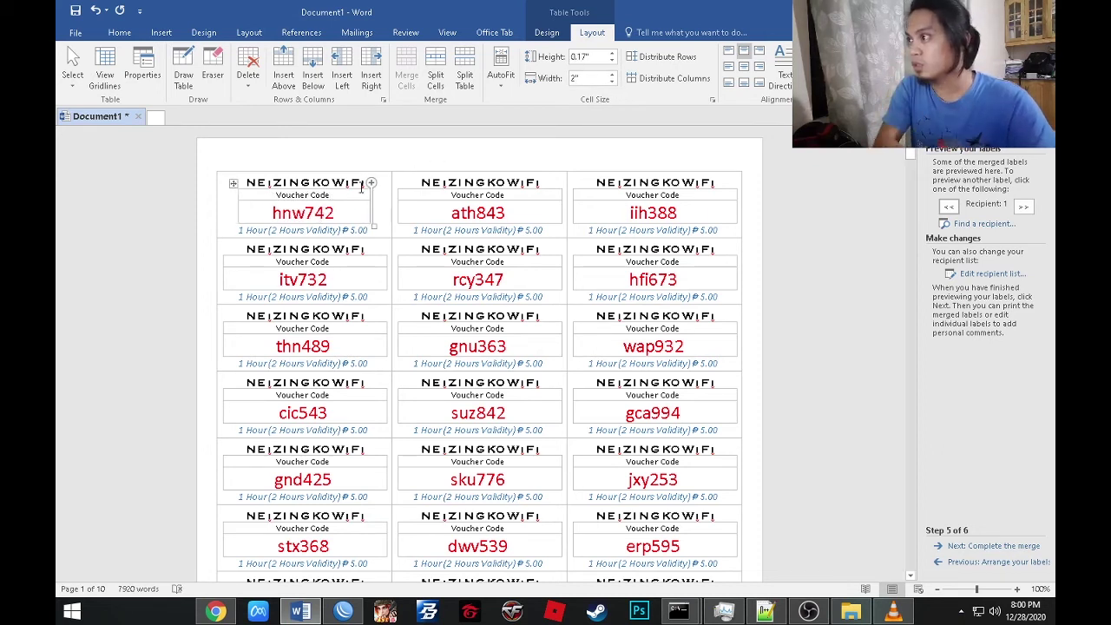
left_click(356, 32)
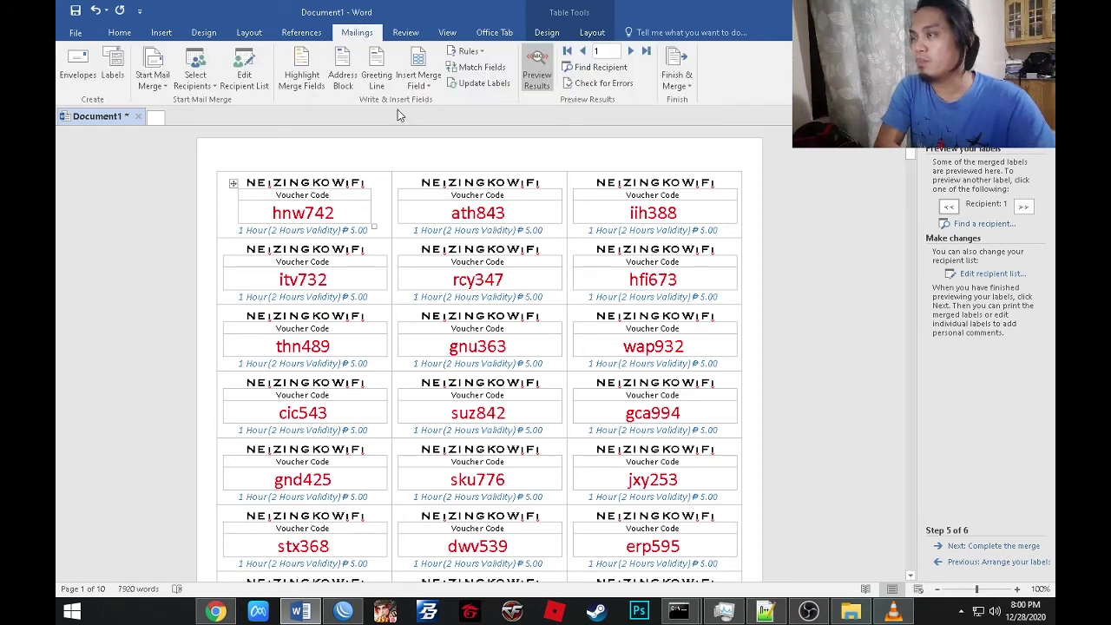
left_click(475, 82)
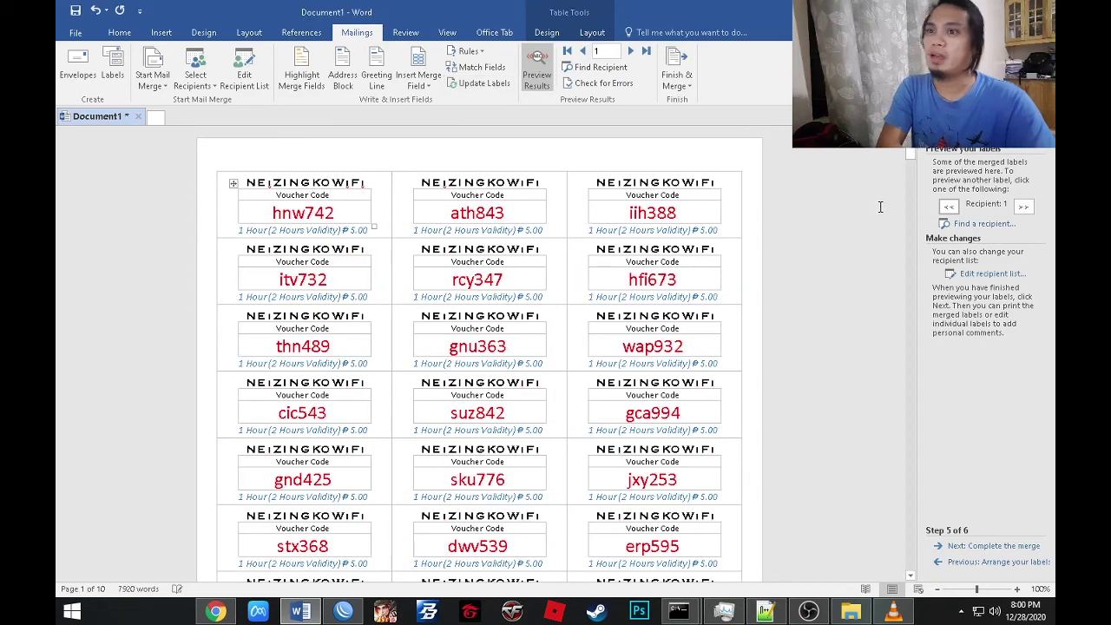
mouse_move(912, 156)
left_mouse_down()
mouse_move(928, 396)
mouse_move(920, 518)
mouse_move(912, 156)
left_mouse_up()
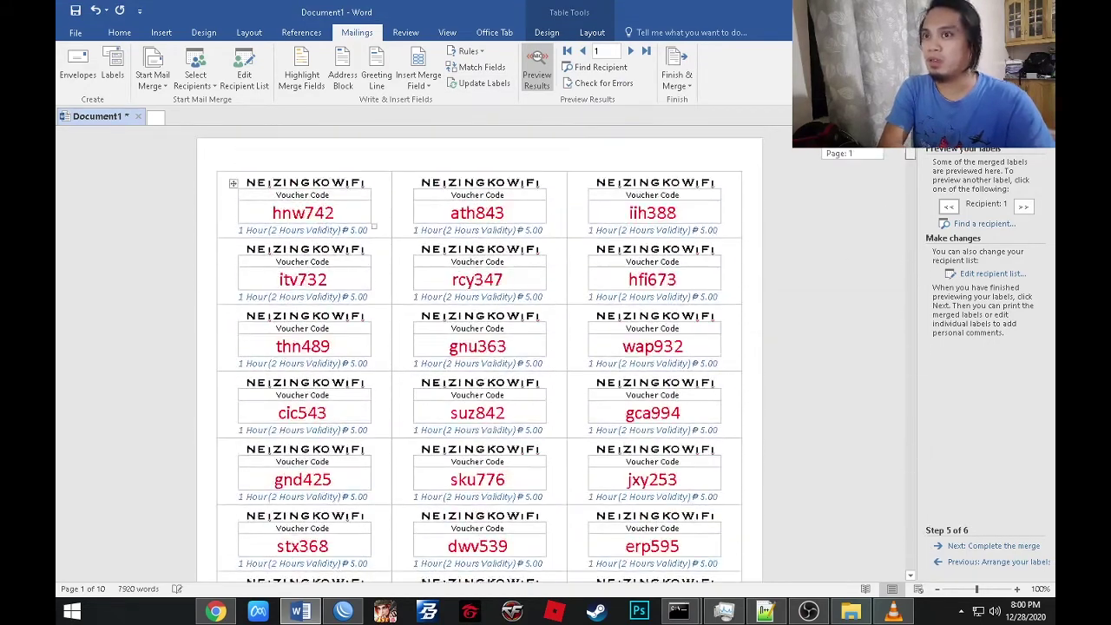
left_click(76, 32)
Preview the labels for printing with the EPSON L220 Series printer.
left_click(94, 201)
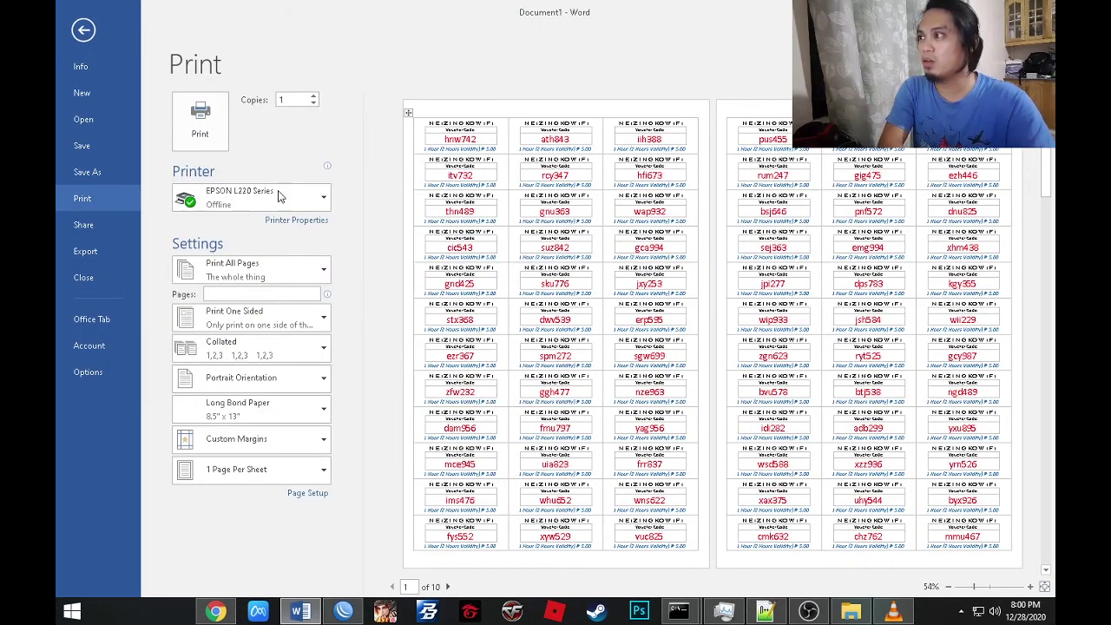
left_click(278, 197)
left_click(275, 196)
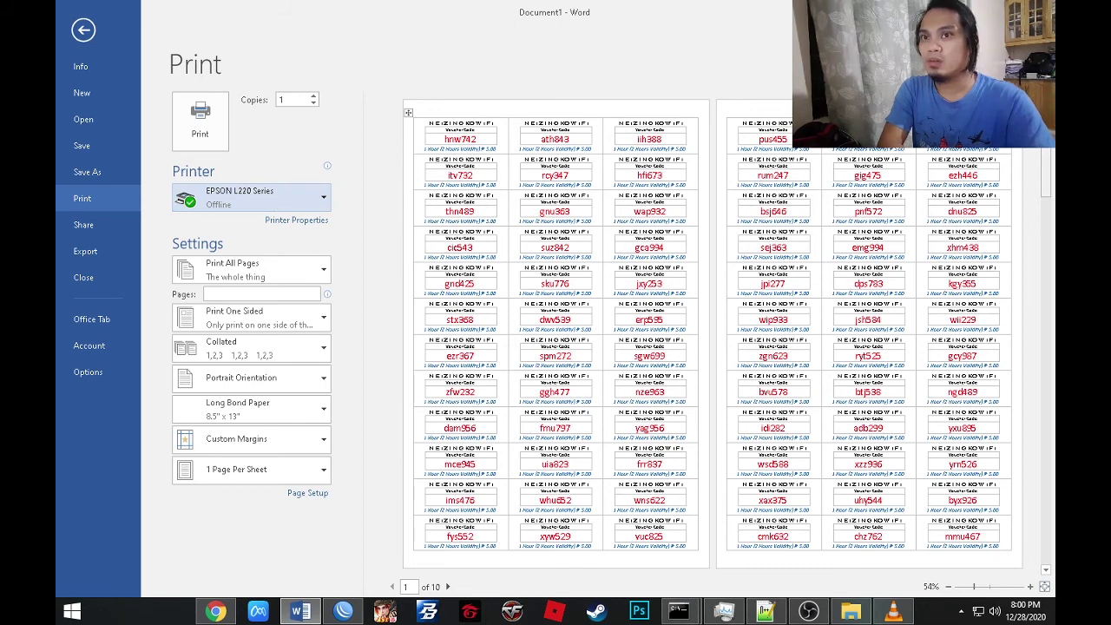
left_click(84, 30)
Save the merged labels as a Word document on the Desktop.
left_click(74, 17)
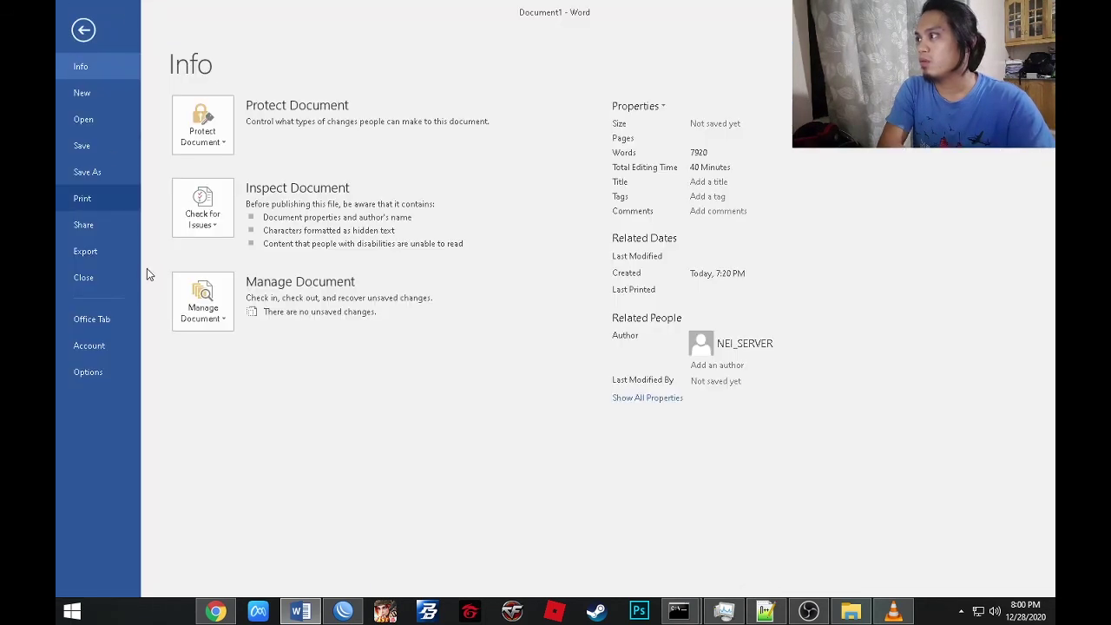
left_click(102, 176)
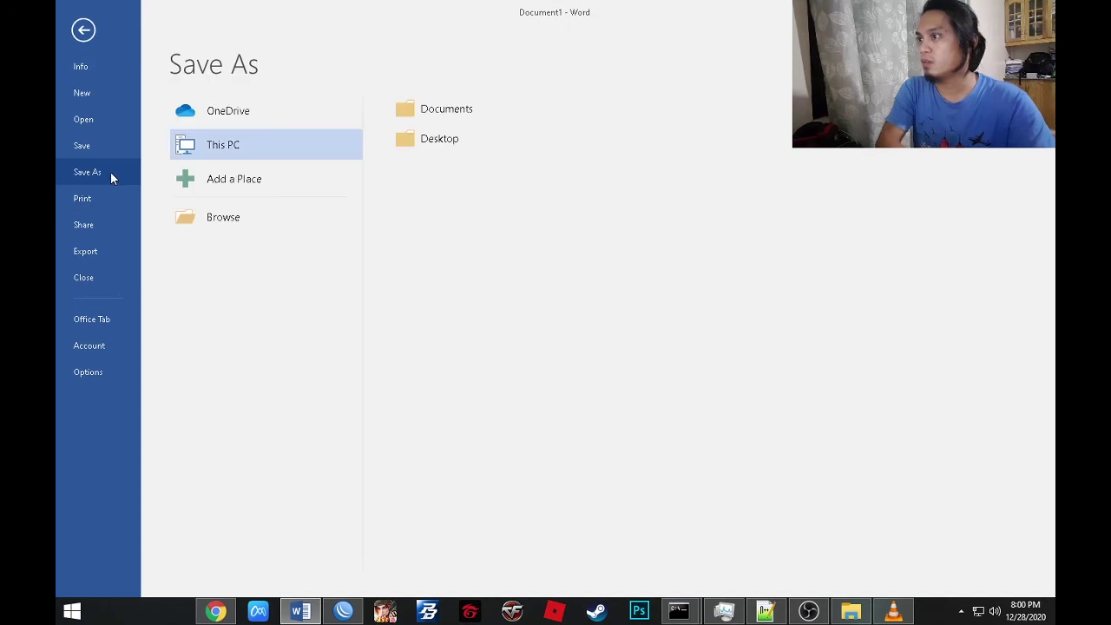
left_click(442, 146)
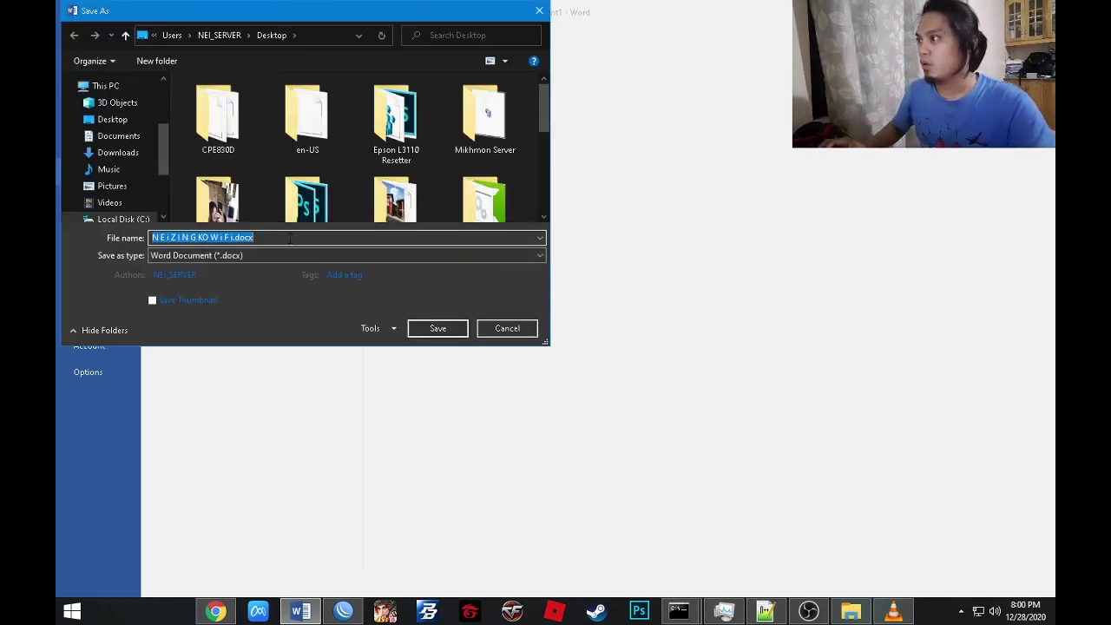
left_click(434, 328)
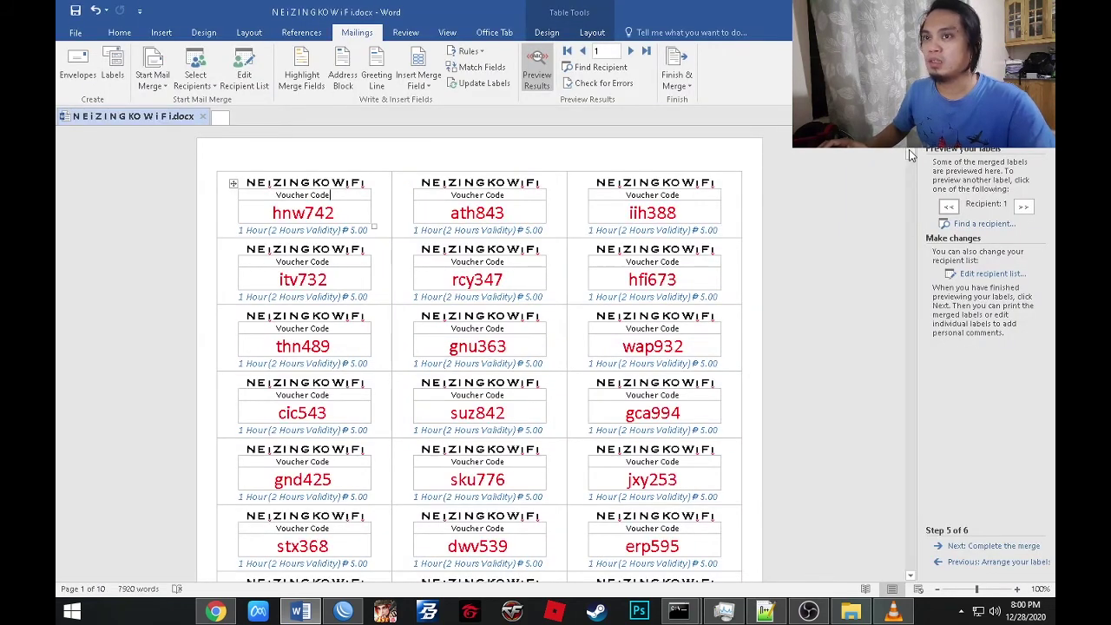
Save a copy of the labels to the Desktop as a PDF file.
left_click(81, 33)
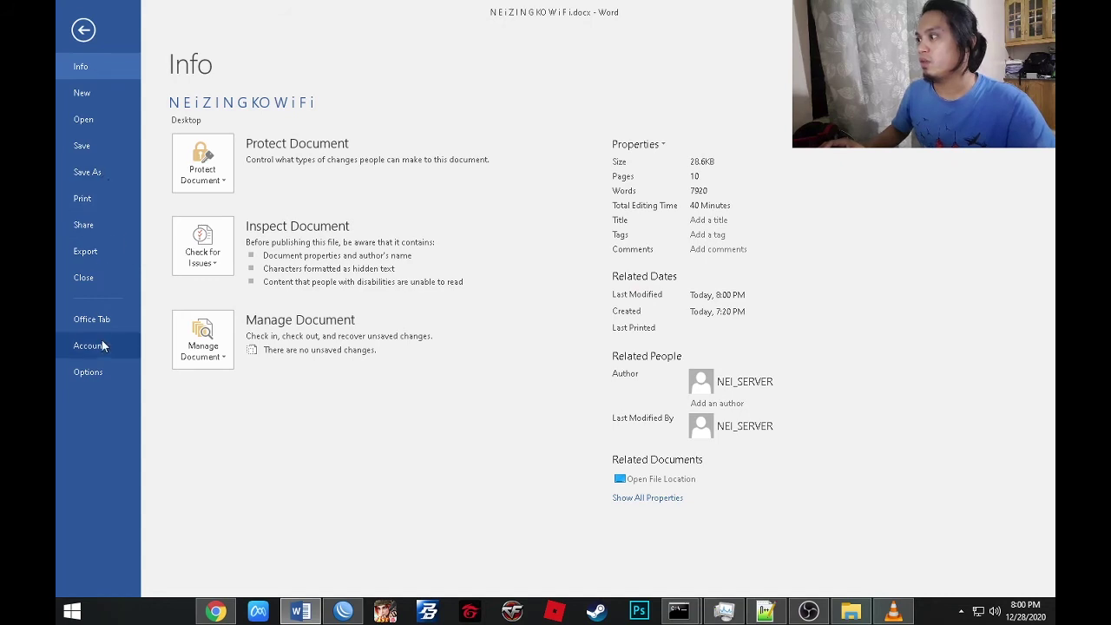
left_click(91, 176)
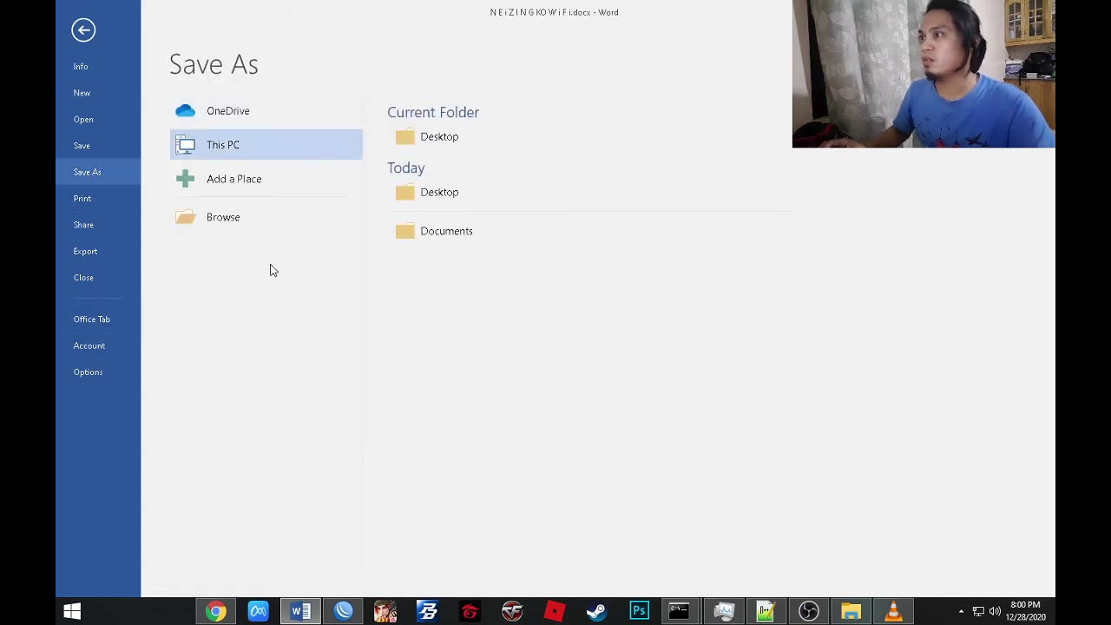
left_click(422, 195)
left_click(230, 258)
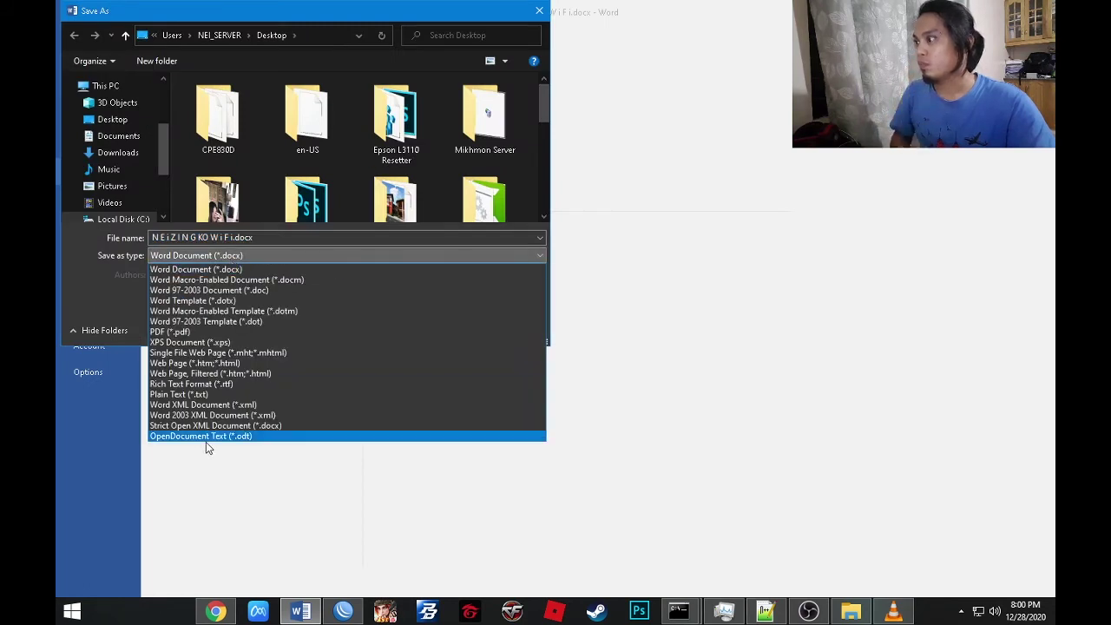
left_click(180, 334)
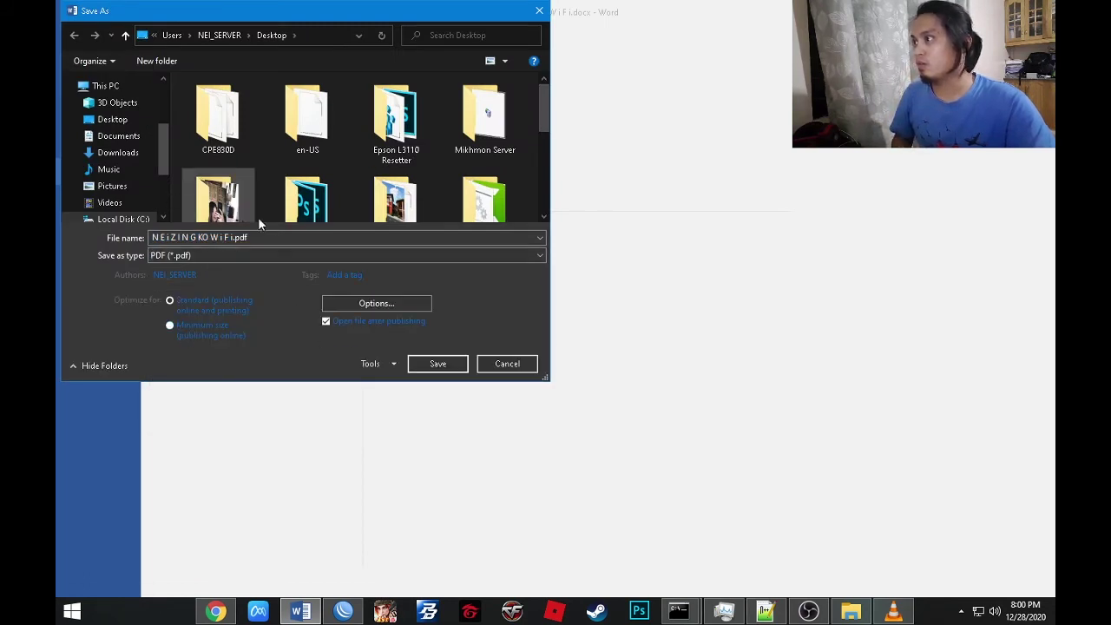
left_click(429, 366)
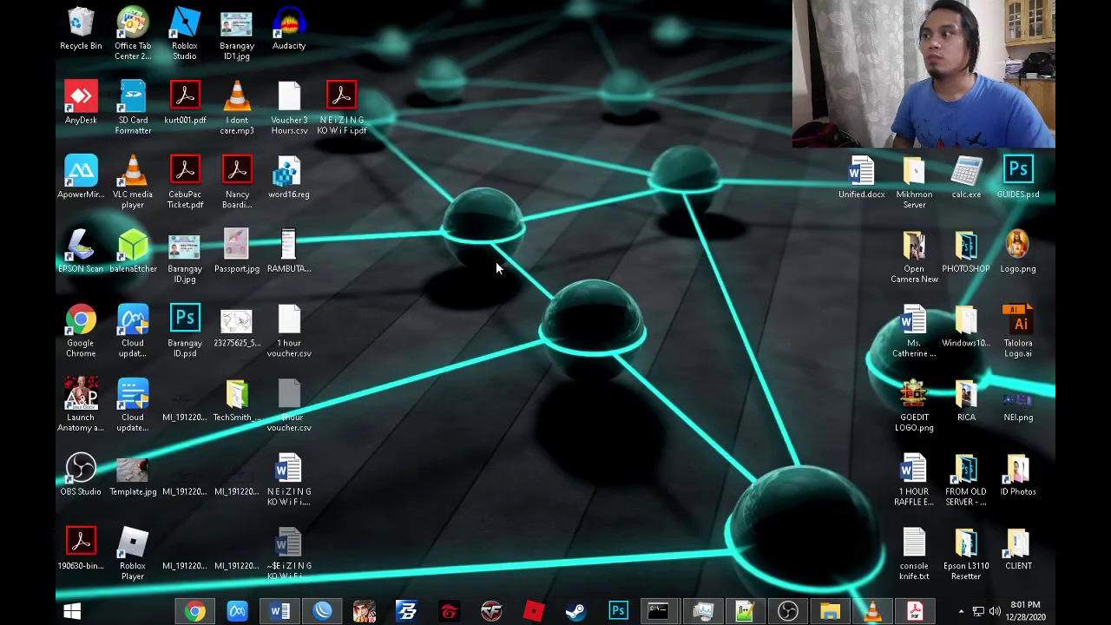
double_click(364, 133)
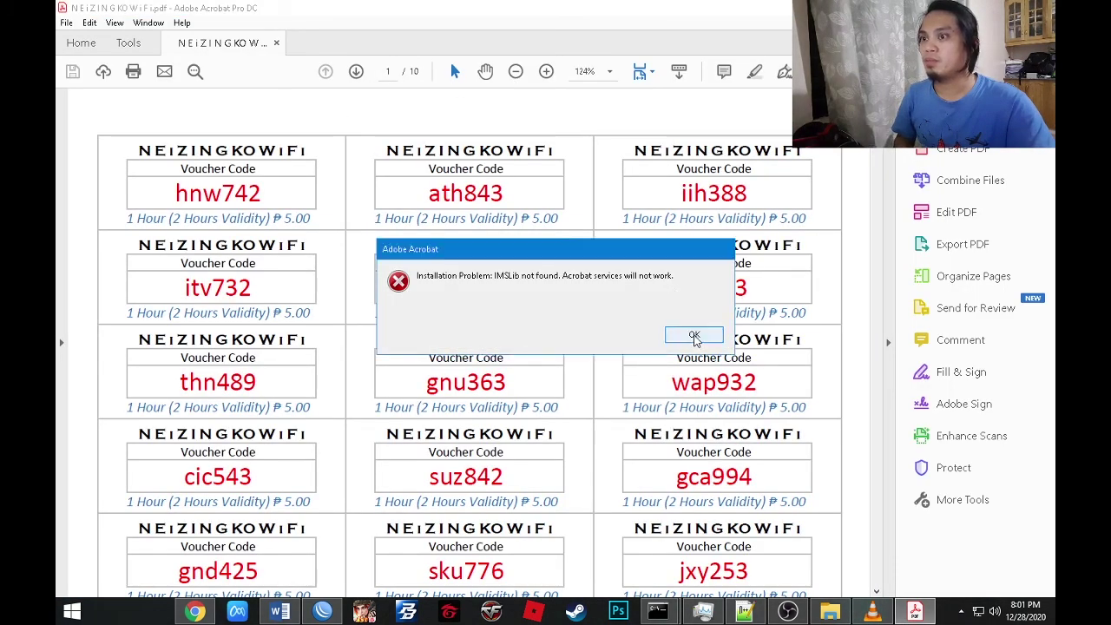
left_click(695, 332)
left_click(515, 71)
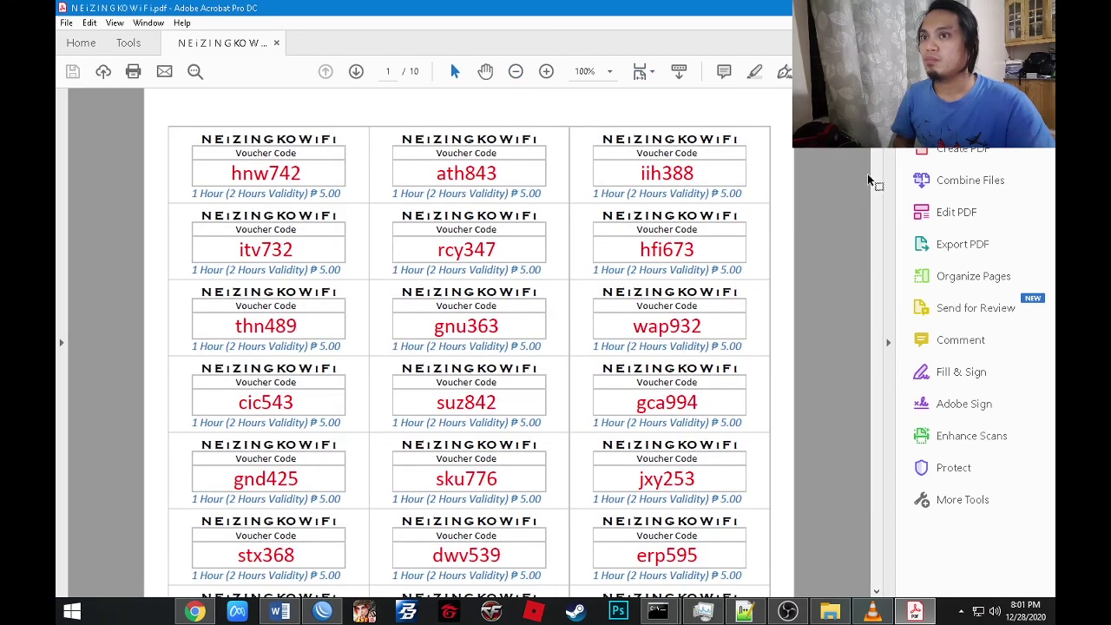
scroll(888, 218, "down", 15)
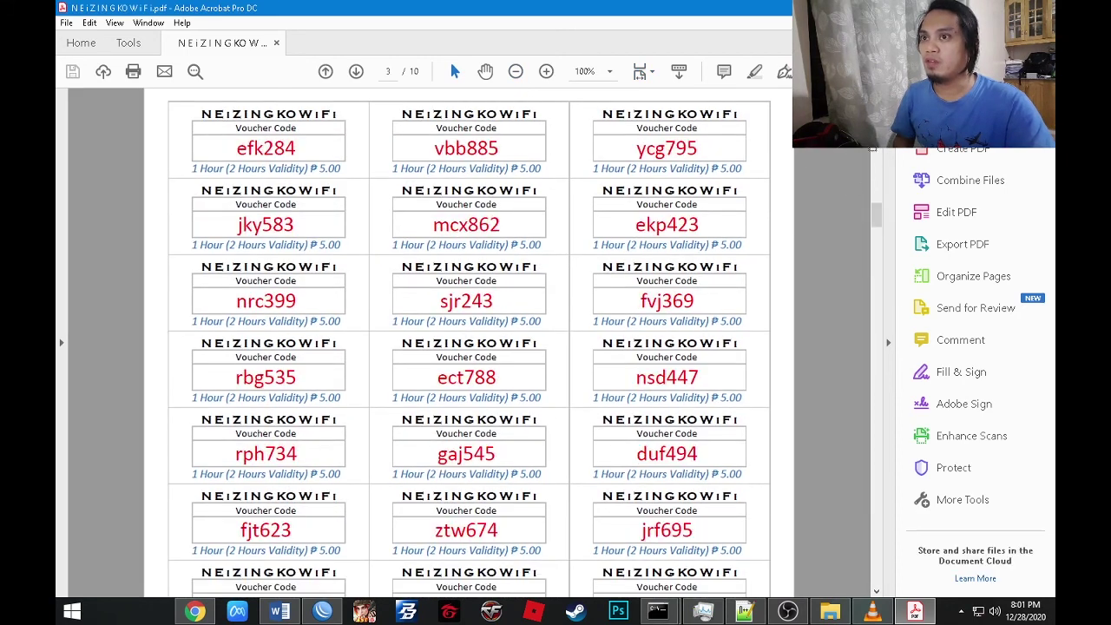
left_click(548, 71)
left_click(548, 71)
left_click(548, 72)
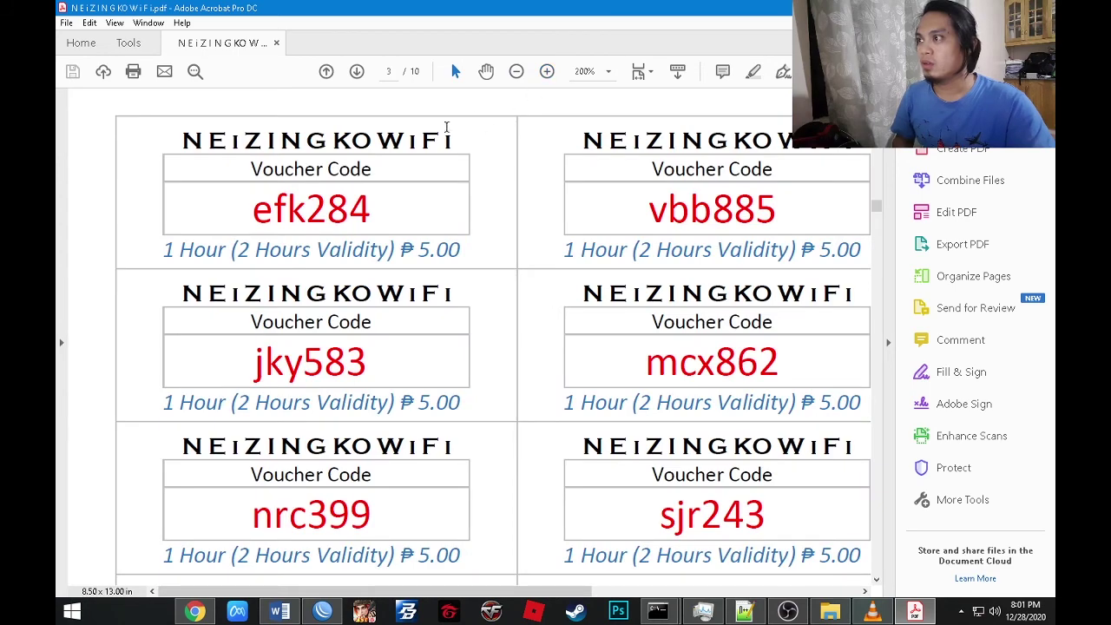
left_click(517, 72)
left_click(516, 72)
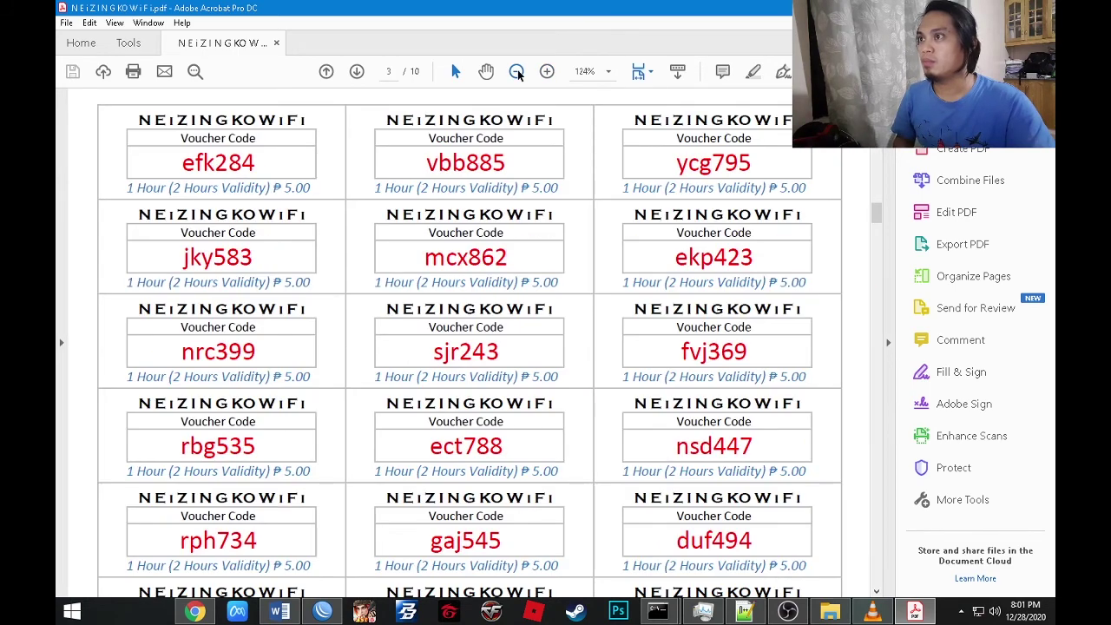
left_click(517, 72)
left_click_drag(875, 209, 875, 139)
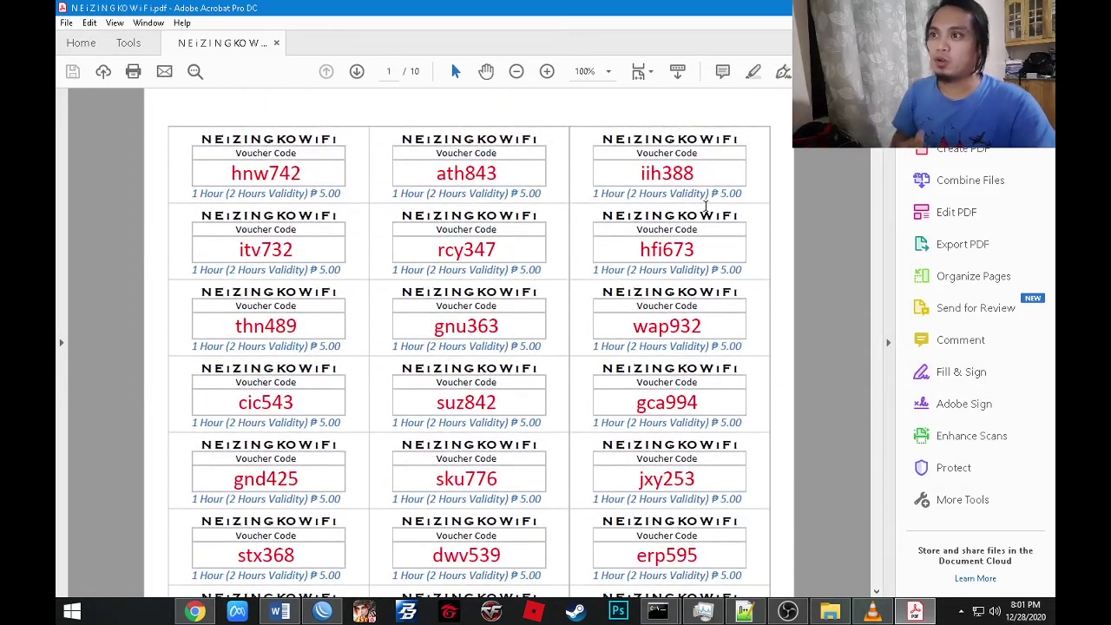
left_click(517, 72)
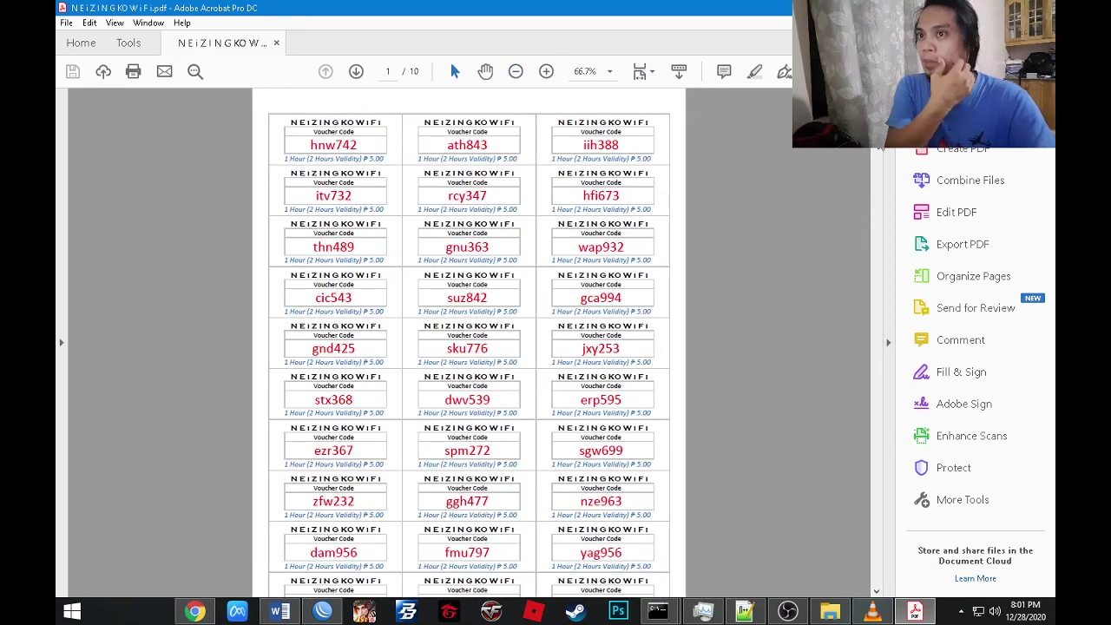
left_click_drag(876, 104, 877, 308)
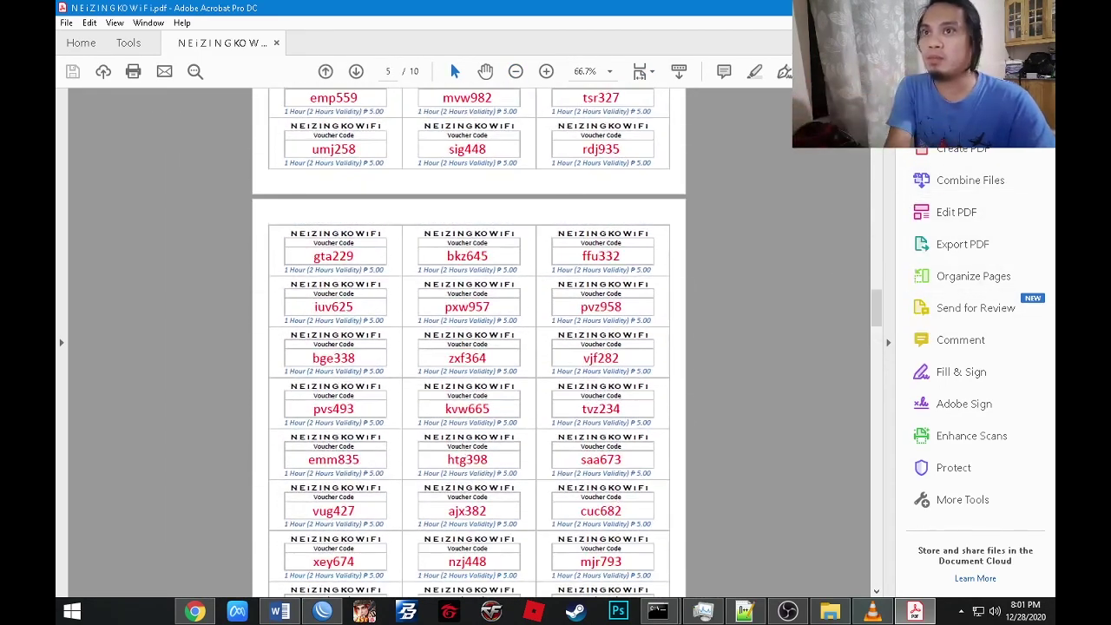
key("alt+F4")
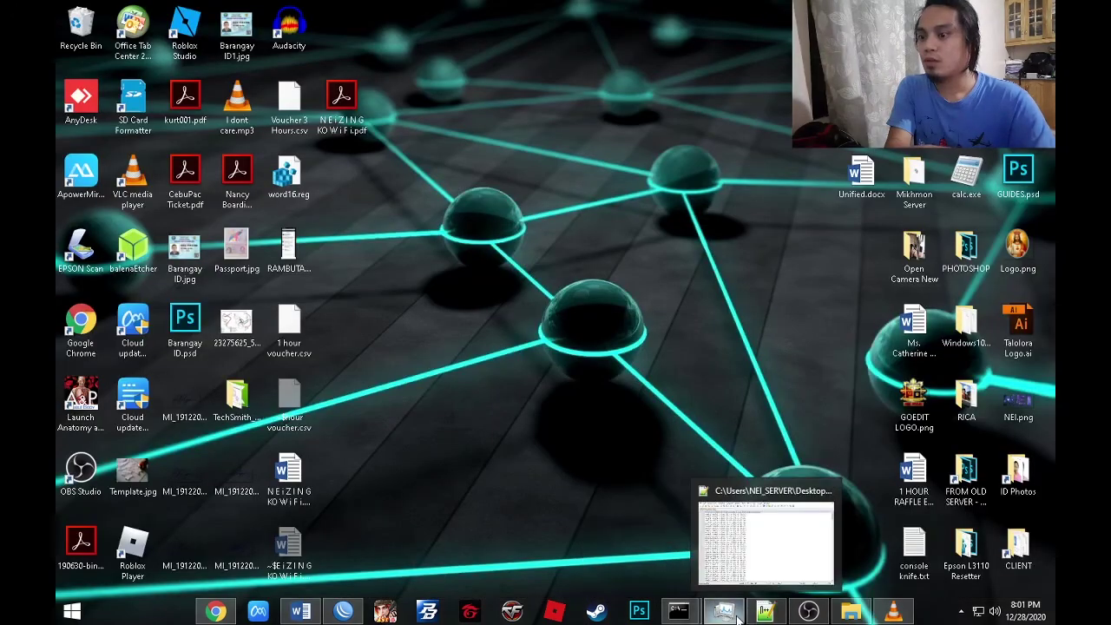
Scroll through the merged voucher labels to page 10, then switch to Chrome's Philippine Peso page.
left_click(301, 612)
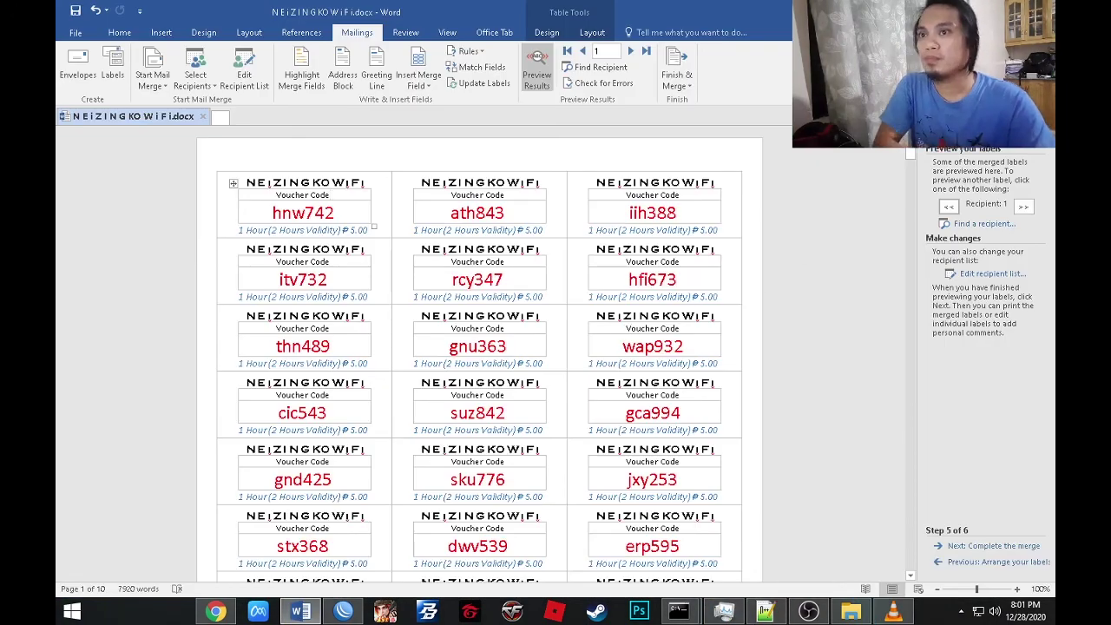
mouse_move(911, 158)
left_mouse_down()
mouse_move(912, 187)
mouse_move(911, 155)
left_mouse_up()
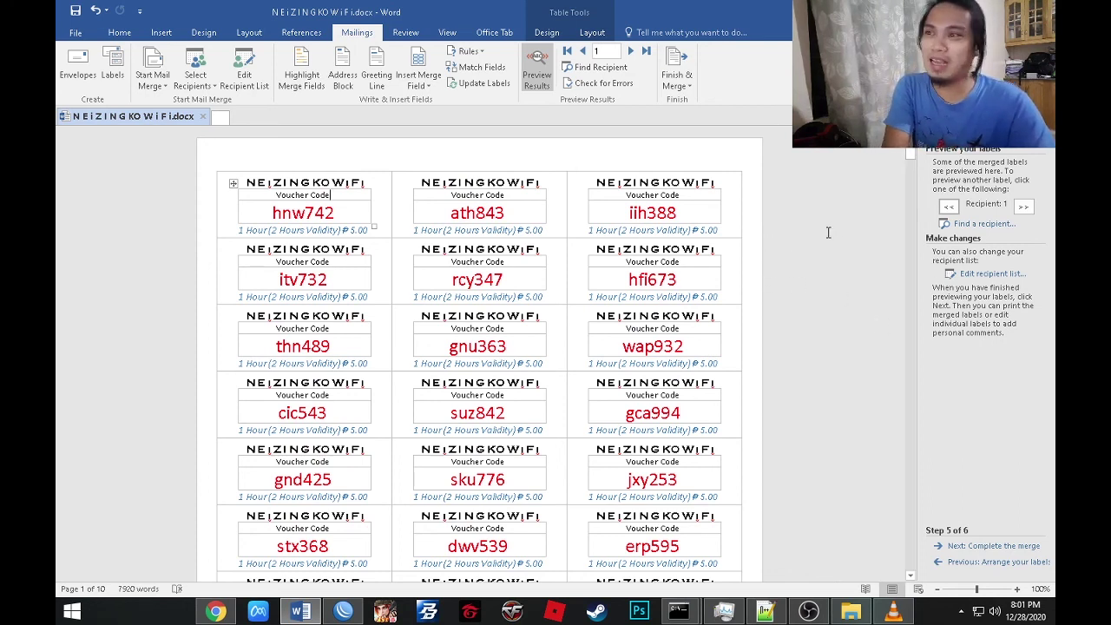
mouse_move(916, 155)
left_mouse_down()
mouse_move(907, 205)
mouse_move(914, 149)
left_mouse_up()
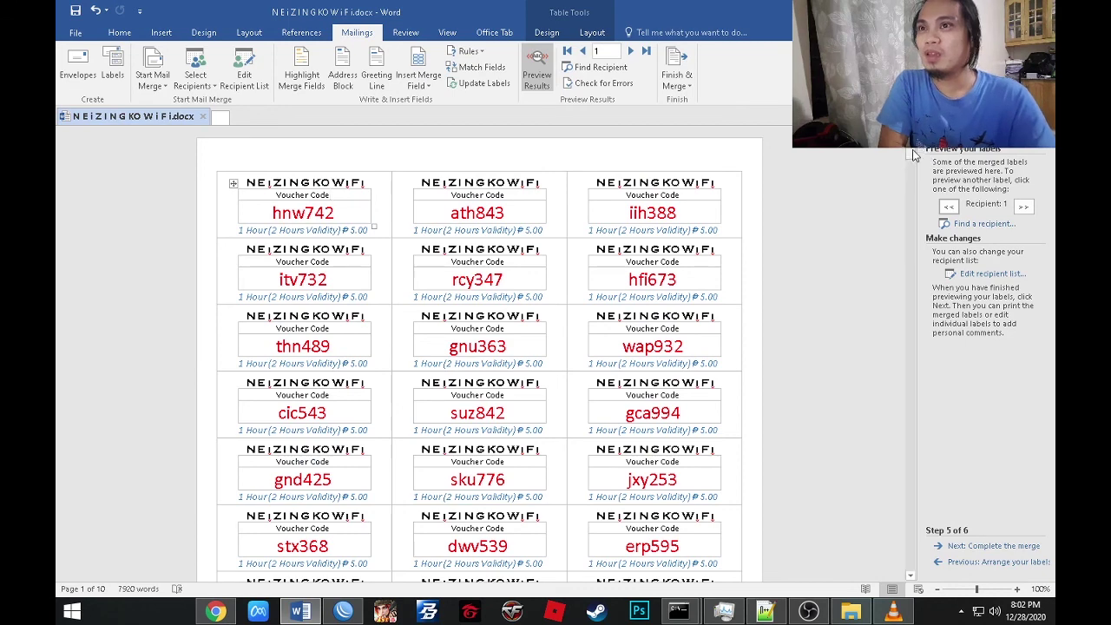
left_click_drag(914, 155, 933, 564)
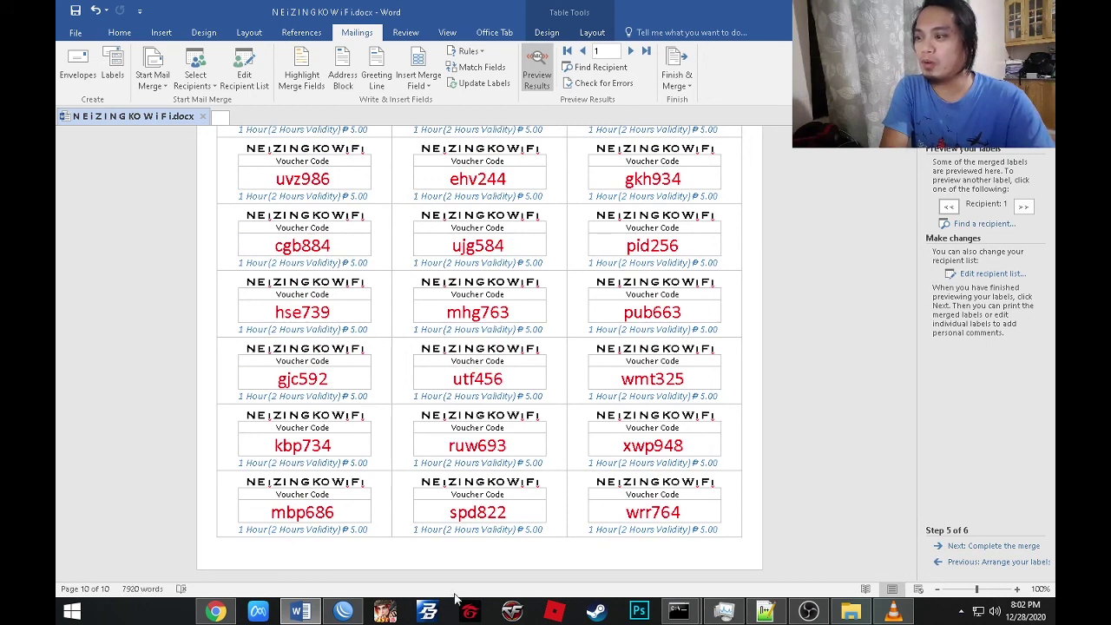
left_click(216, 613)
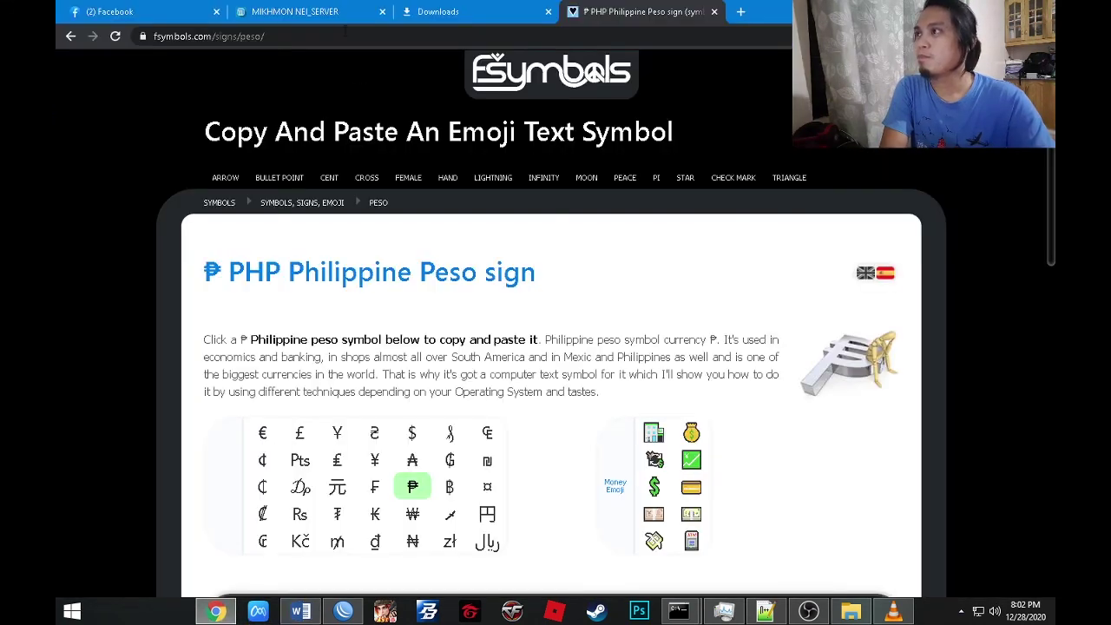
Filter Mikhmon's hotspot user list to comment vc-124-12.28.20- 3-Hours, then show Chrome's downloads.
left_click(317, 12)
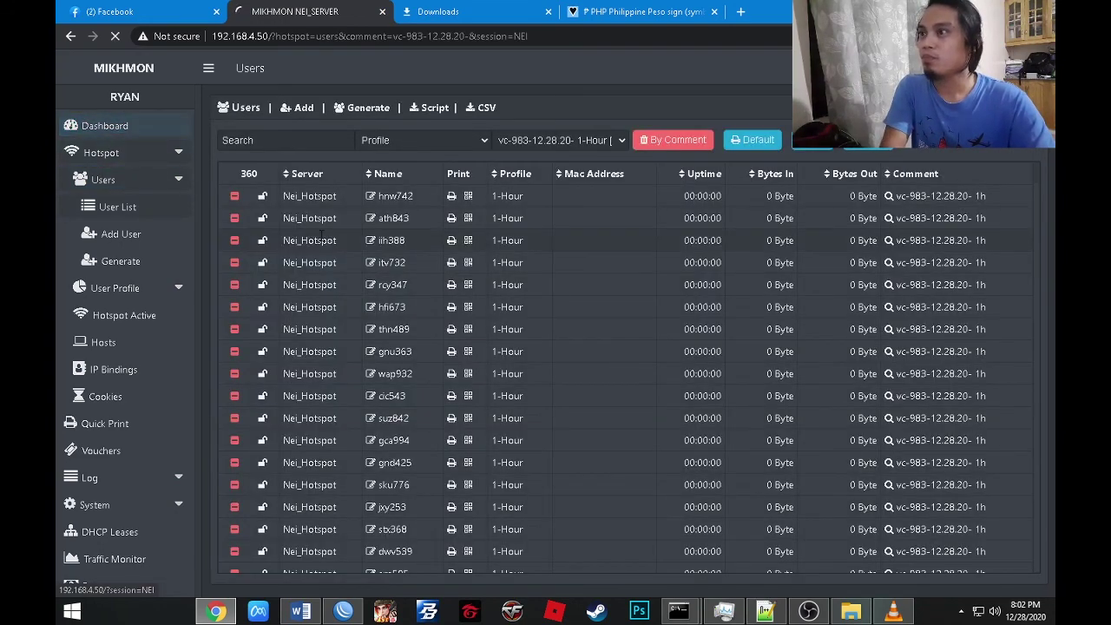
left_click(104, 126)
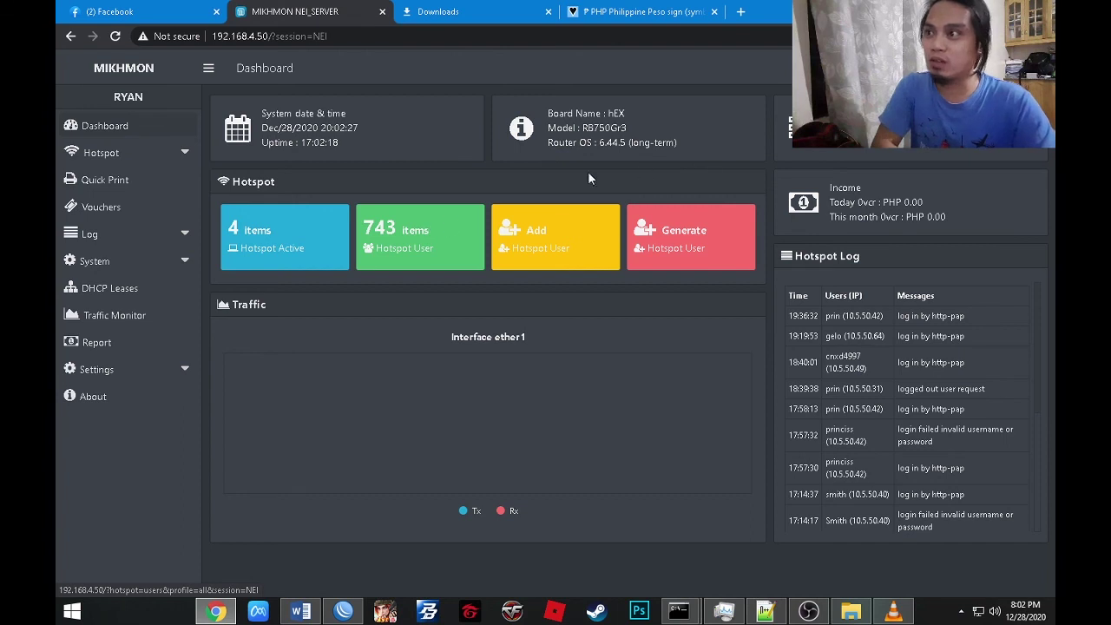
left_click(128, 153)
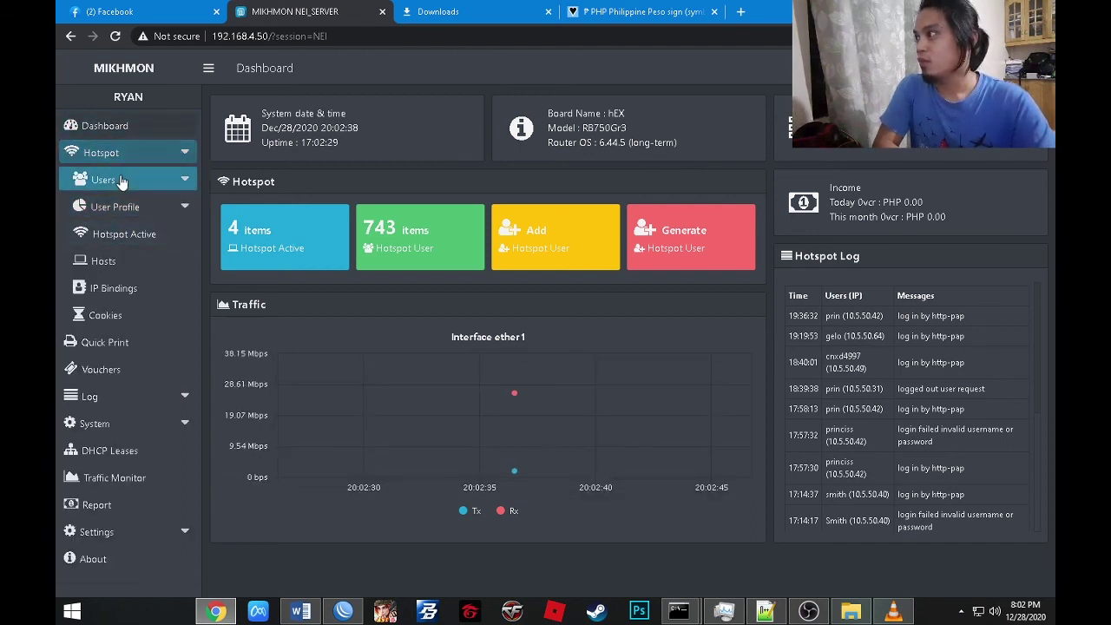
left_click(122, 181)
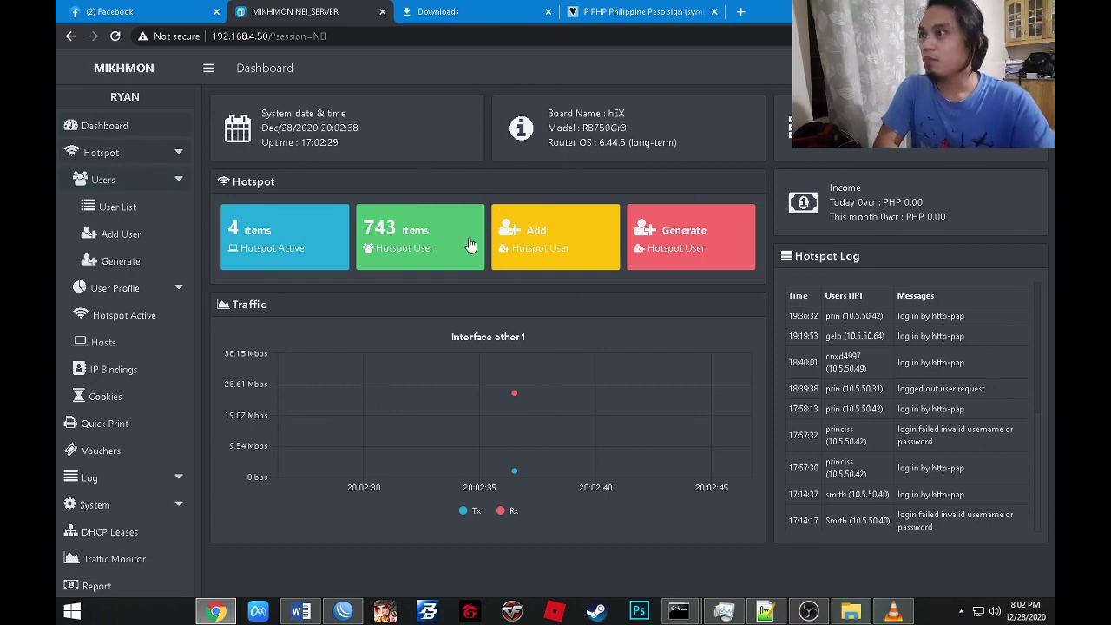
left_click(113, 209)
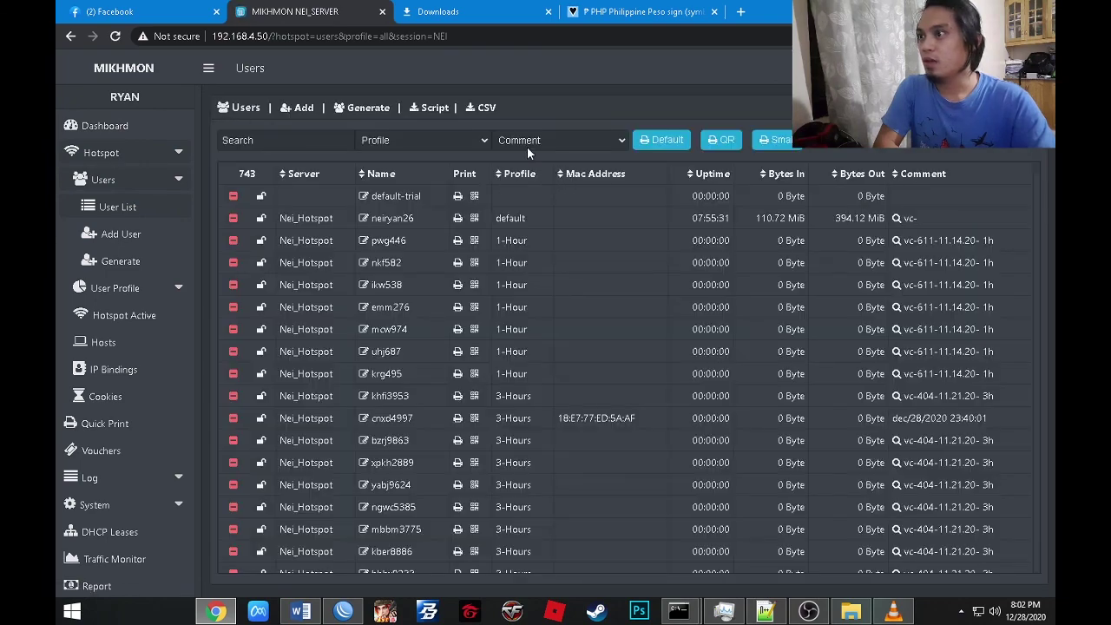
left_click(532, 144)
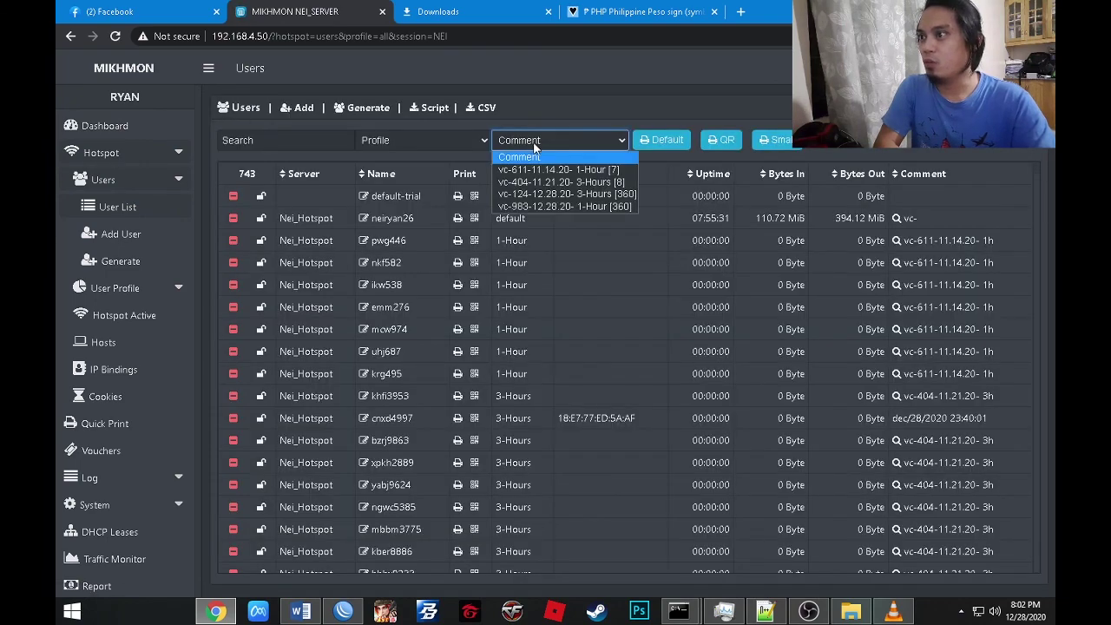
left_click(602, 195)
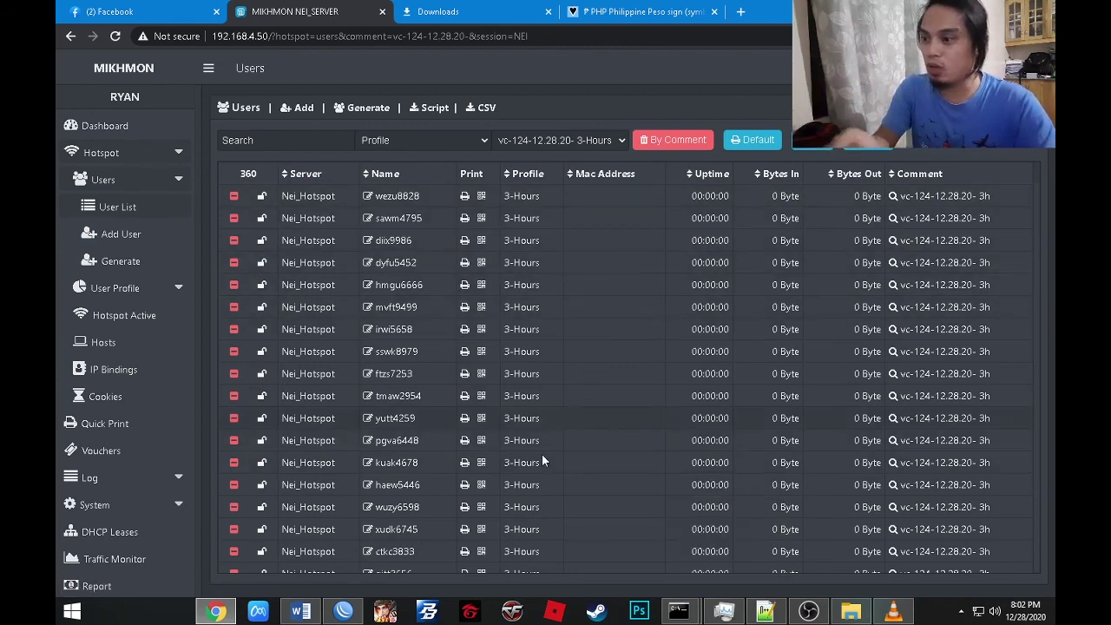
left_click(443, 12)
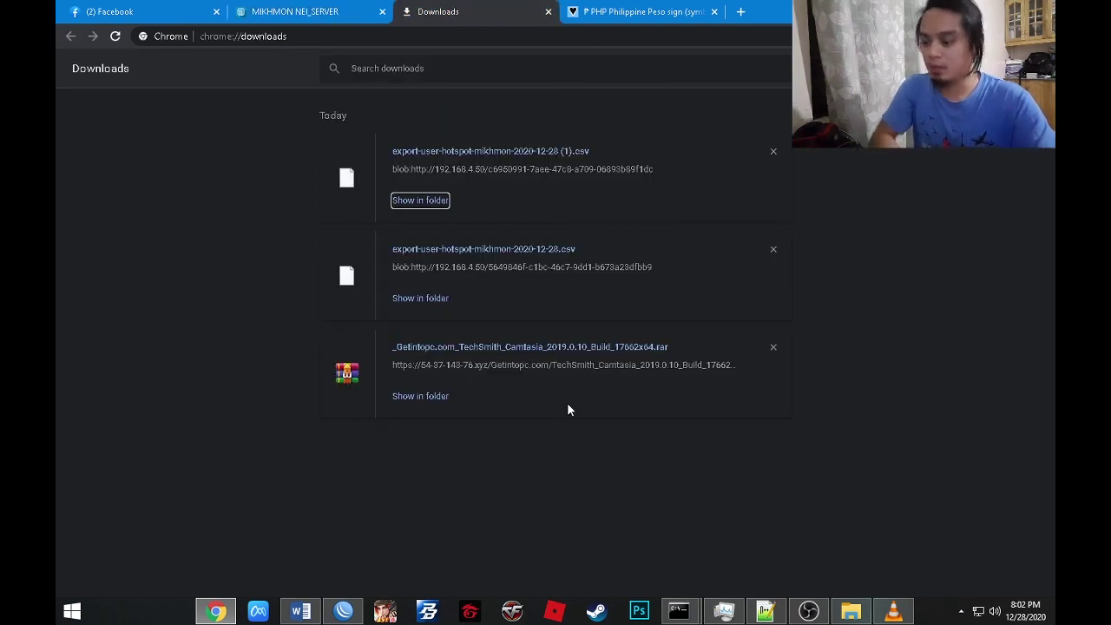